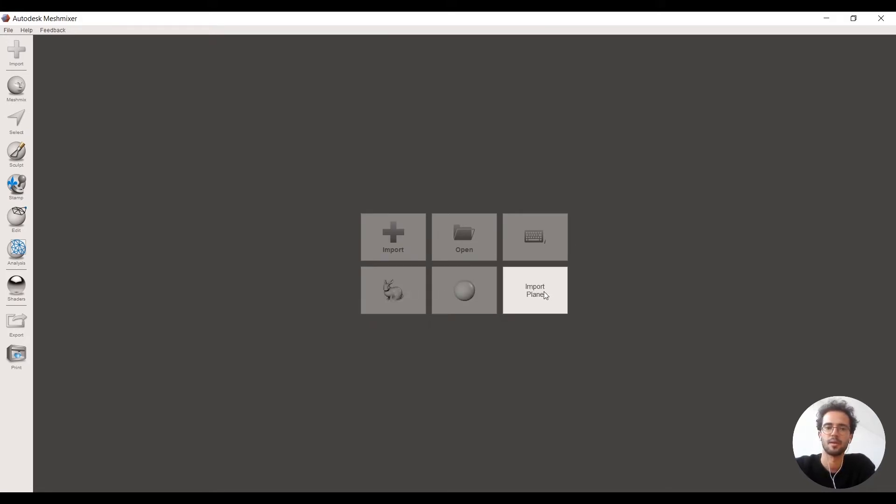
# Step: Open the Meshmixer hotkeys PDF and look through the navigation mode and tool hotkey listings
pyautogui.click(545, 248)
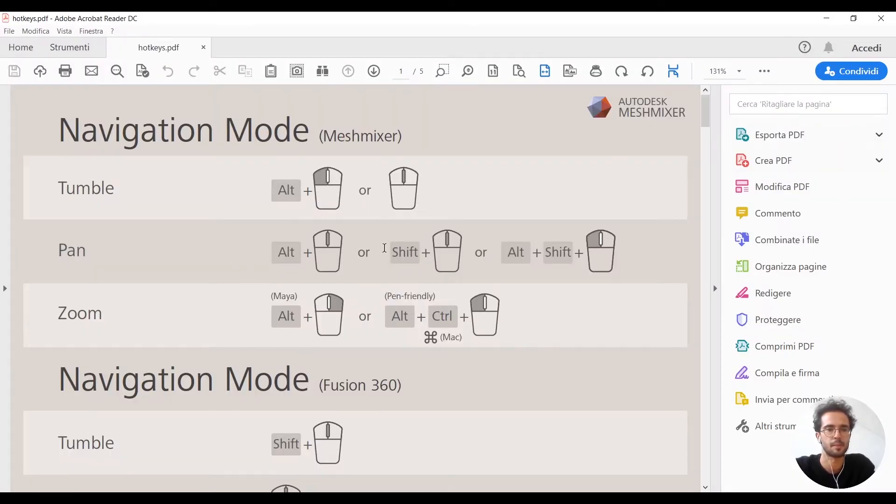
pyautogui.scroll(-15, 266, 304)
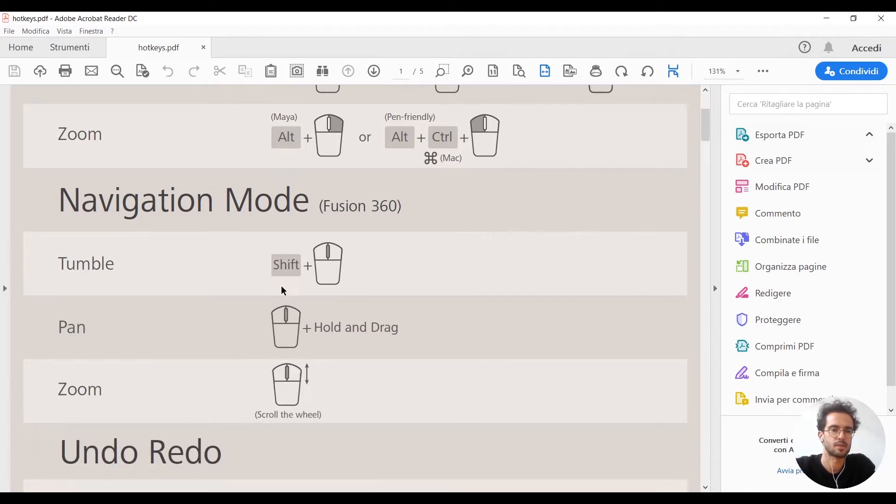
pyautogui.scroll(-10, 285, 290)
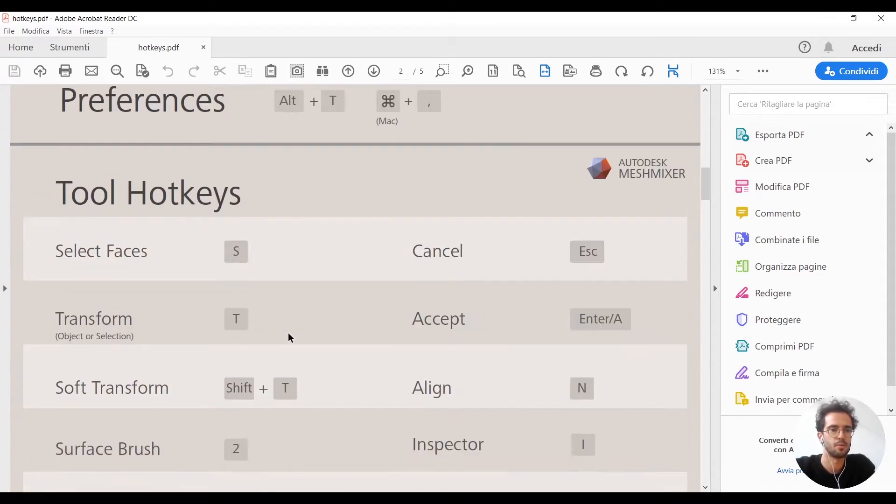
pyautogui.scroll(-5, 372, 304)
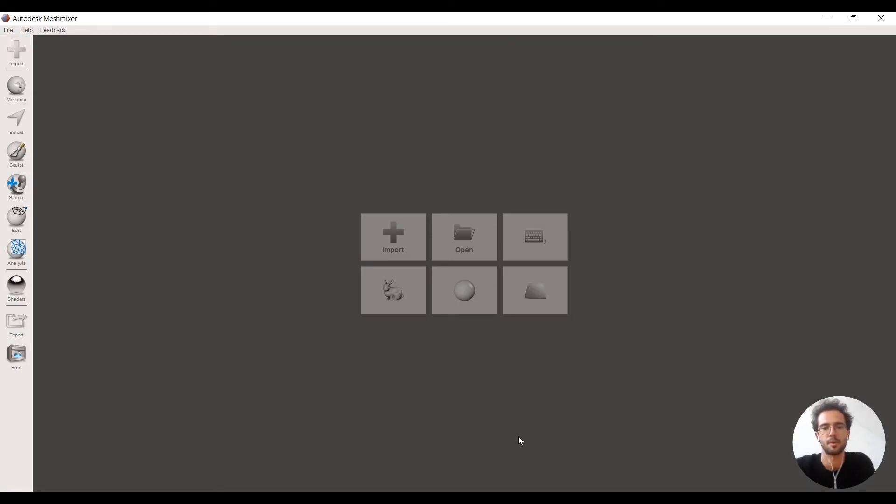
# Step: Open the MeshMixer folder in File Explorer and view the head scan's texture image Tiziano_Head-2.jpg, closing the image again
pyautogui.press('super+e')
pyautogui.moveTo(462, 47); pyautogui.dragTo(735, 68)
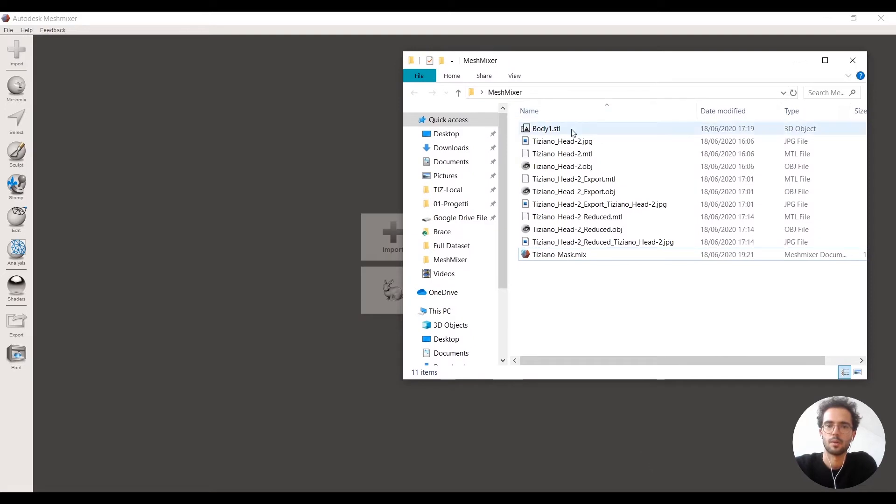
pyautogui.click(560, 166)
pyautogui.click(562, 143)
pyautogui.click(564, 166)
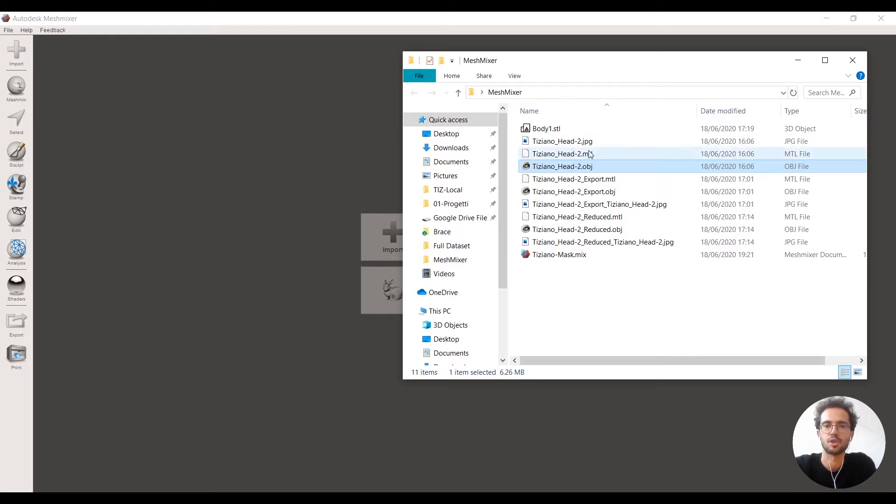
pyautogui.click(576, 143)
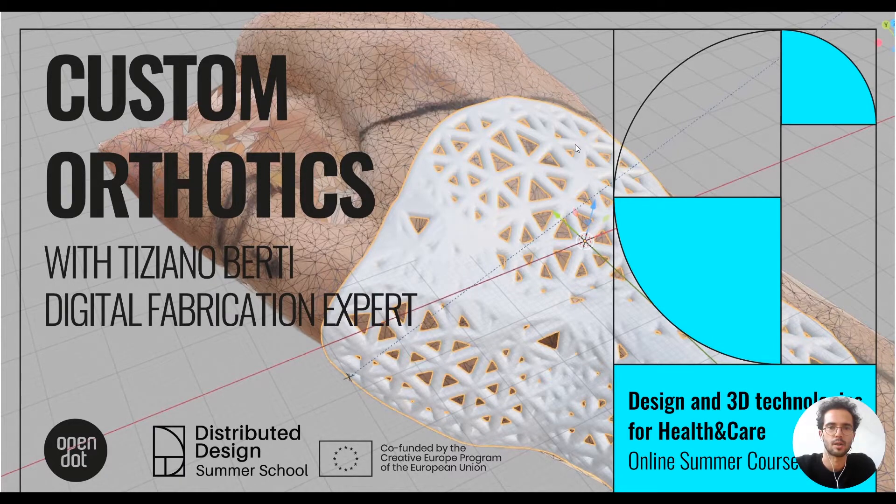
pyautogui.hotkey('alt', 'Tab')
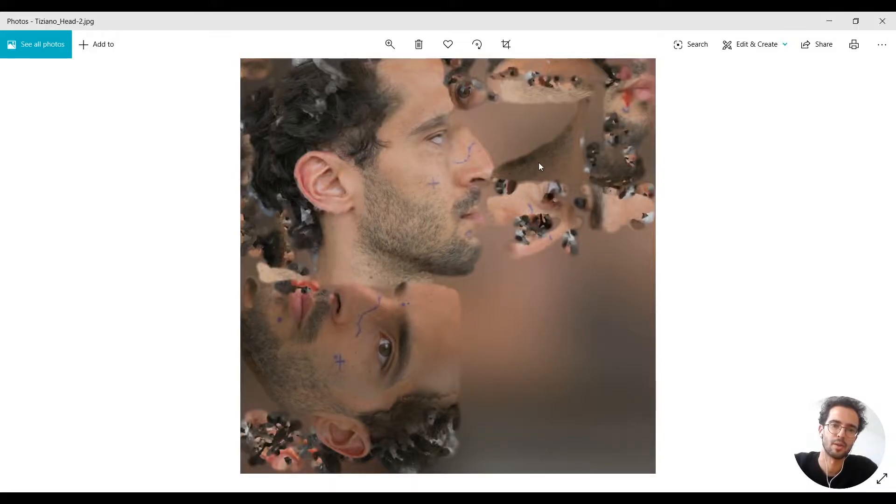
pyautogui.click(882, 21)
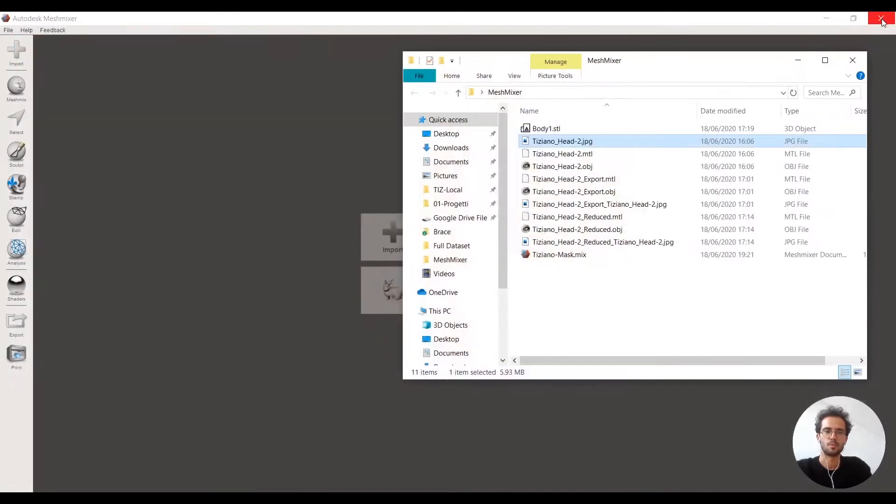
# Step: Import Tiziano_Head-2.obj from the MeshMixer folder into Meshmixer
pyautogui.click(570, 303)
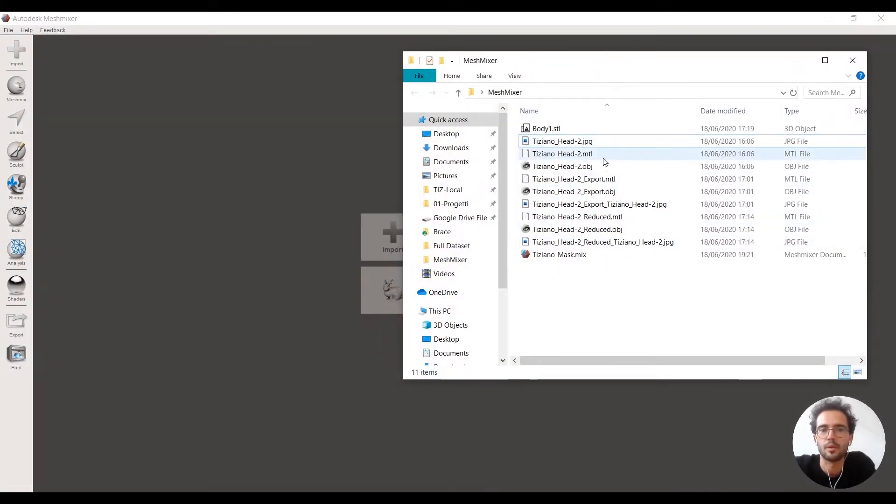
pyautogui.moveTo(433, 494)
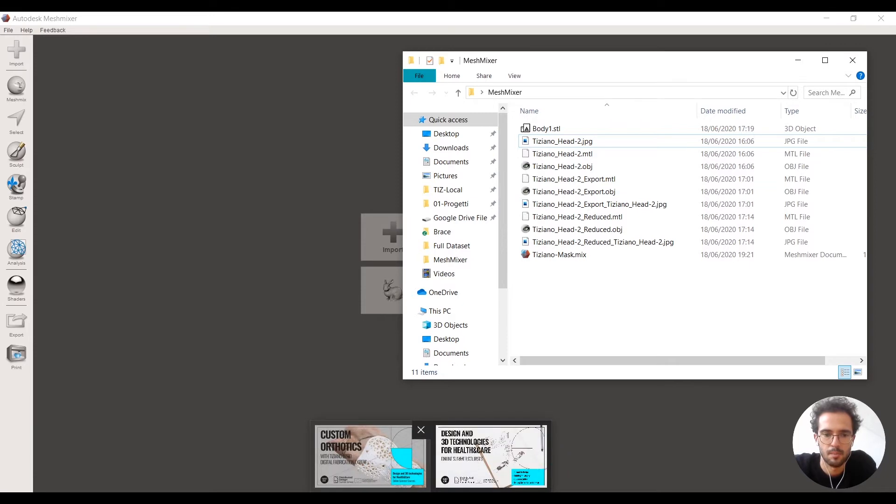
pyautogui.click(423, 429)
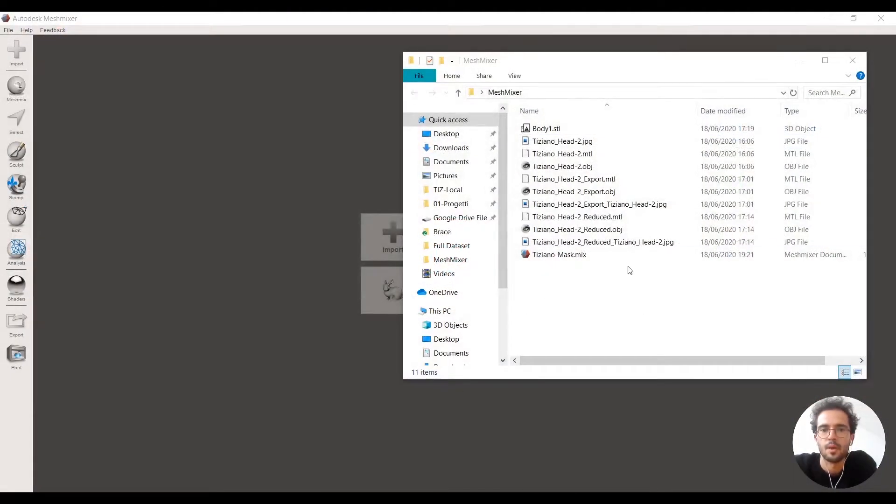
pyautogui.click(580, 167)
pyautogui.moveTo(580, 168); pyautogui.dragTo(250, 163)
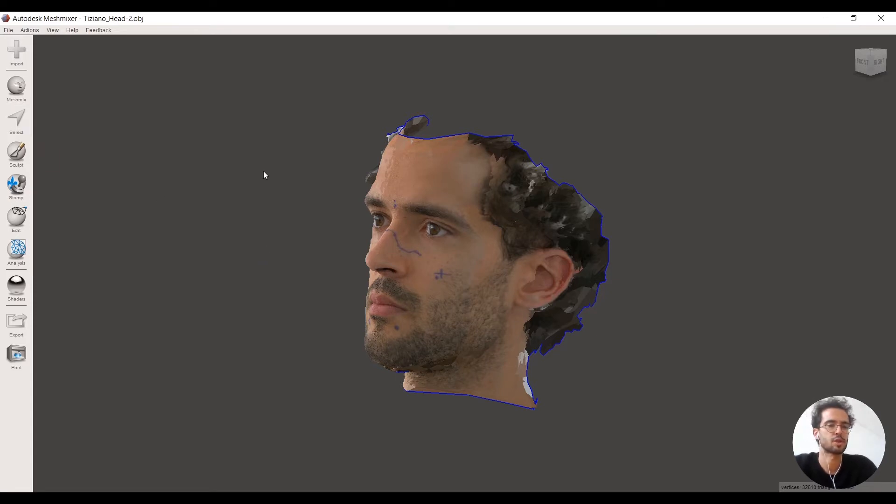
pyautogui.moveTo(284, 218); pyautogui.dragTo(359, 224, button='right')
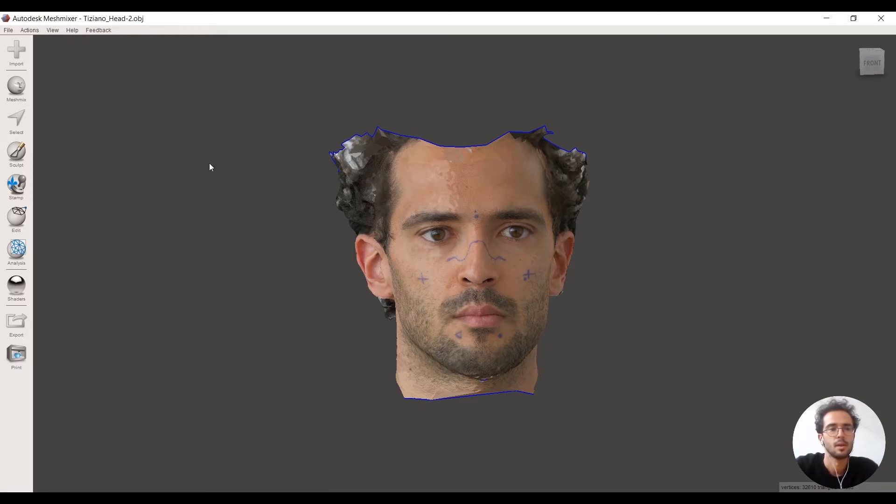
# Step: Select all faces of the head mesh and turn on the wireframe display
pyautogui.click(18, 122)
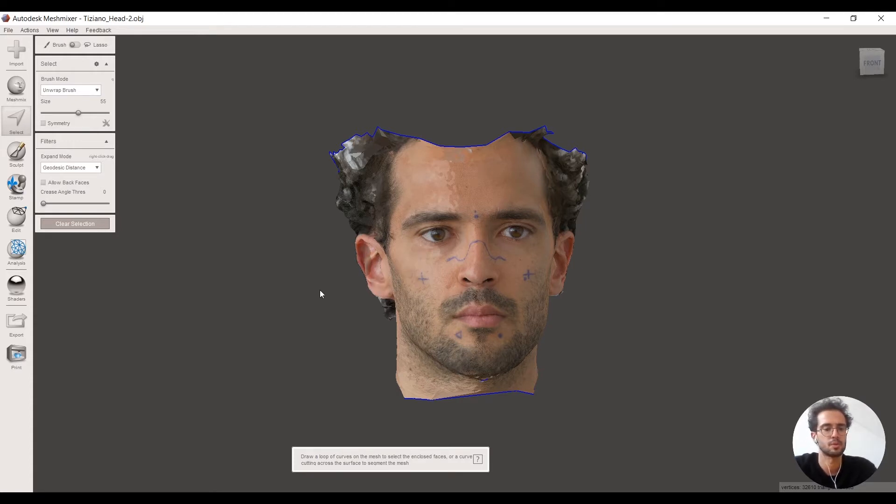
pyautogui.hotkey('ctrl', 'a')
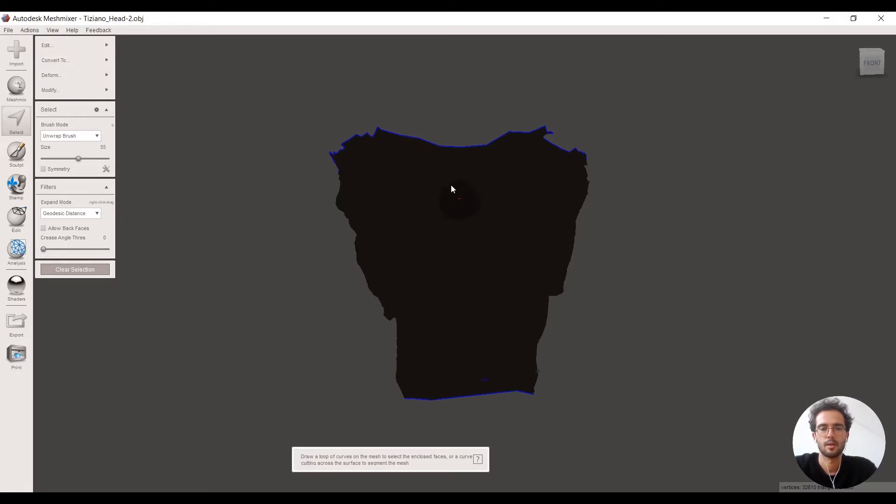
pyautogui.scroll(6, 469, 250)
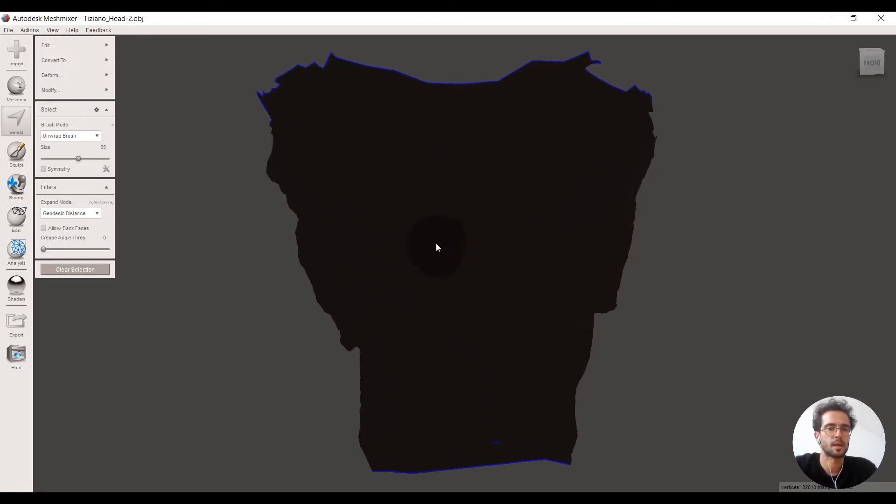
pyautogui.scroll(2, 420, 252)
pyautogui.scroll(-5, 426, 260)
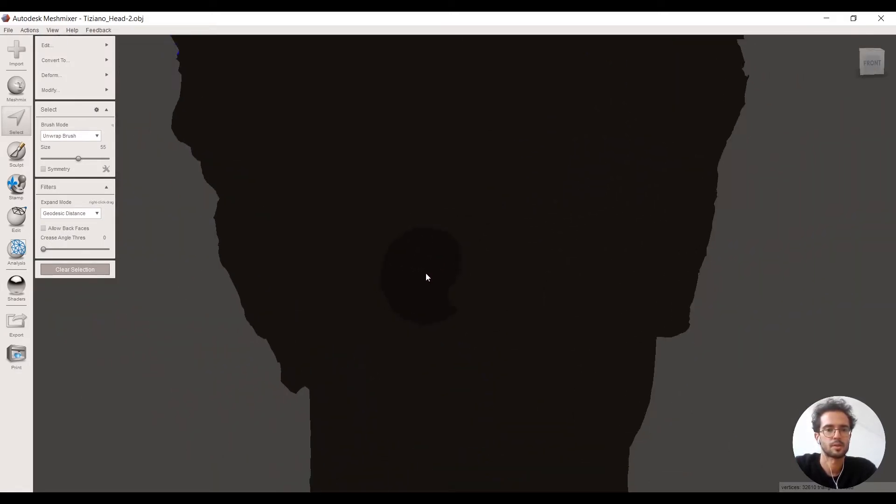
pyautogui.moveTo(444, 294); pyautogui.dragTo(512, 296, button='right')
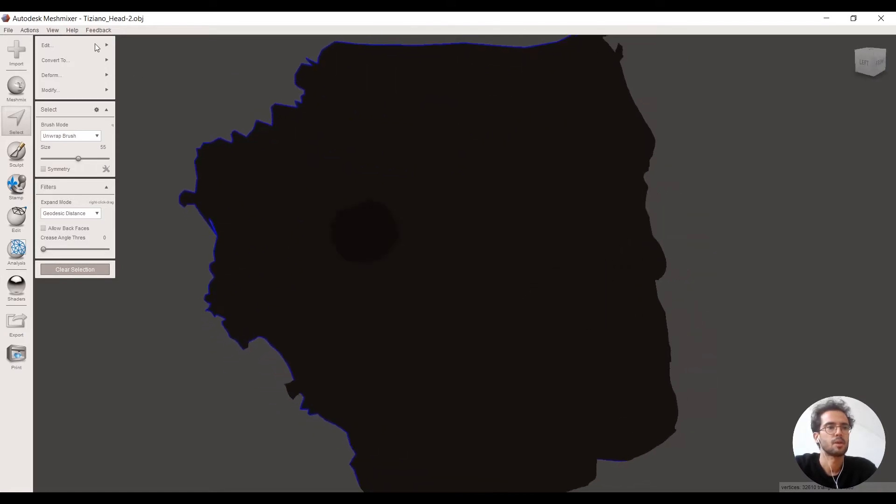
pyautogui.click(52, 29)
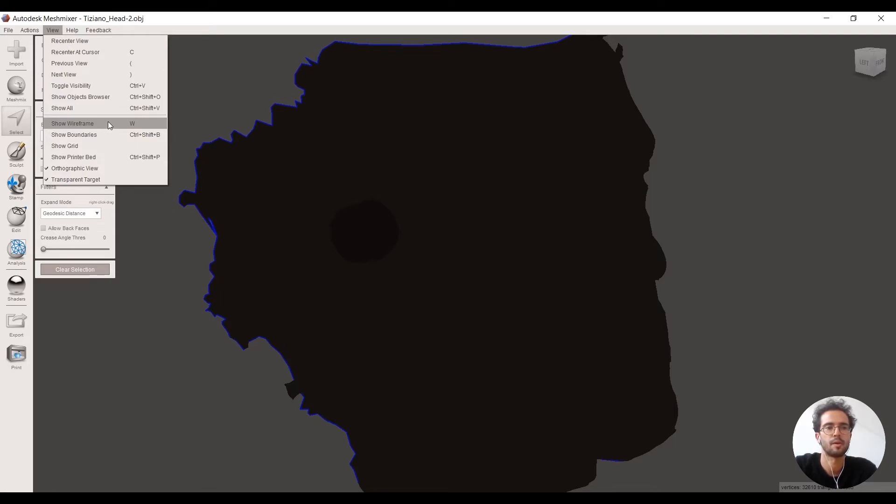
pyautogui.click(71, 141)
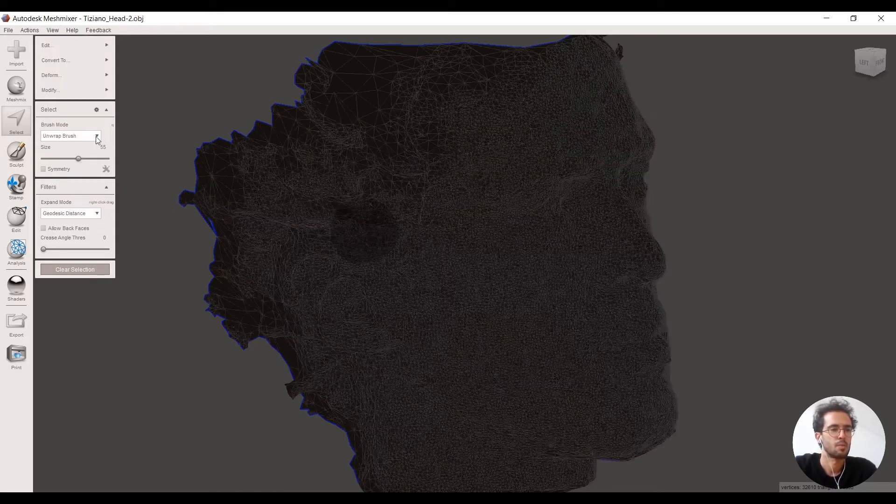
# Step: Start the Reduce operation on all selected faces of the head mesh
pyautogui.scroll(5, 467, 282)
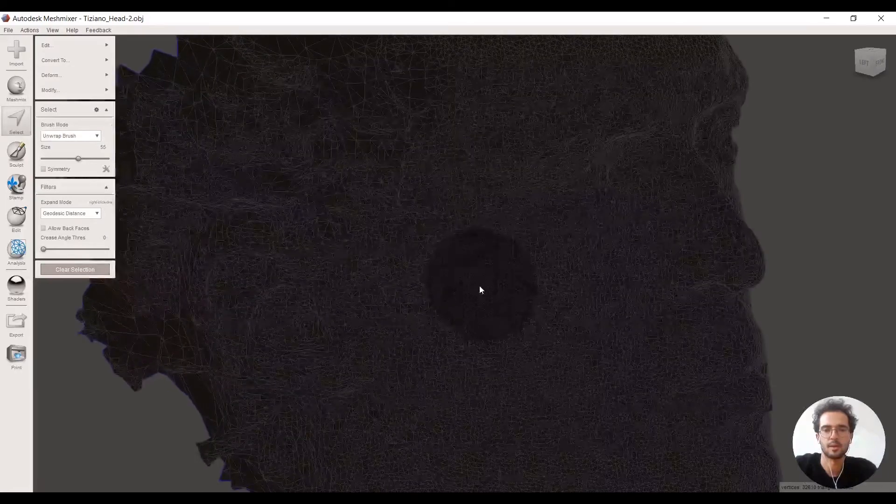
pyautogui.moveTo(476, 293); pyautogui.dragTo(387, 259, button='right')
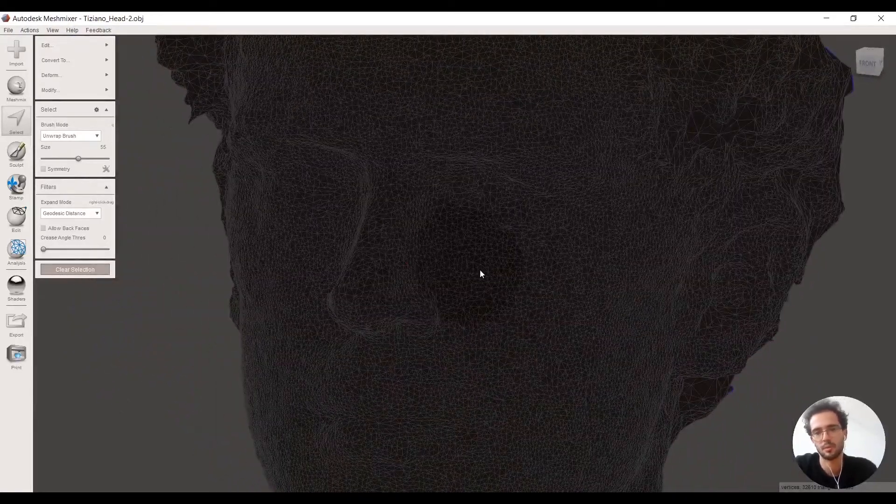
pyautogui.moveTo(461, 285); pyautogui.dragTo(248, 196, button='right')
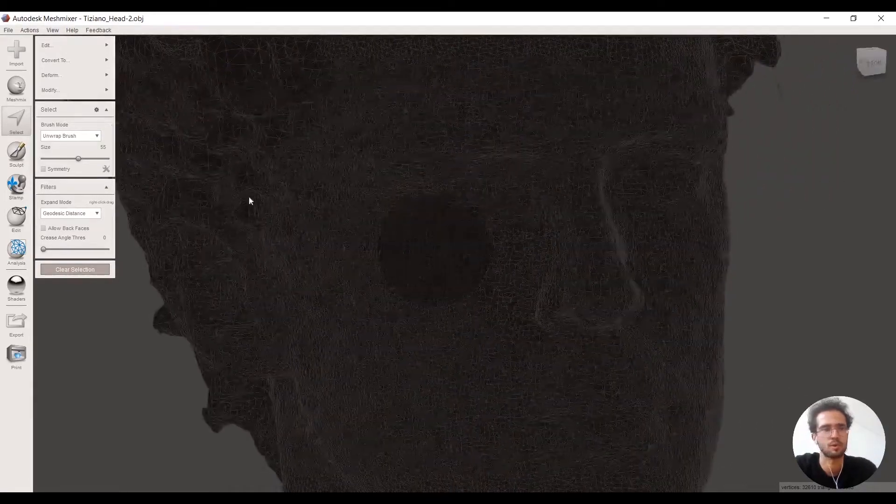
pyautogui.moveTo(79, 46)
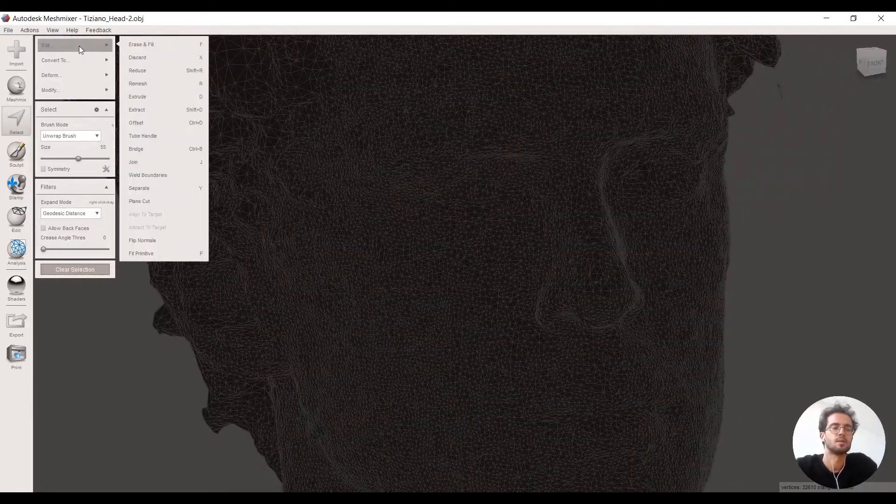
pyautogui.click(139, 71)
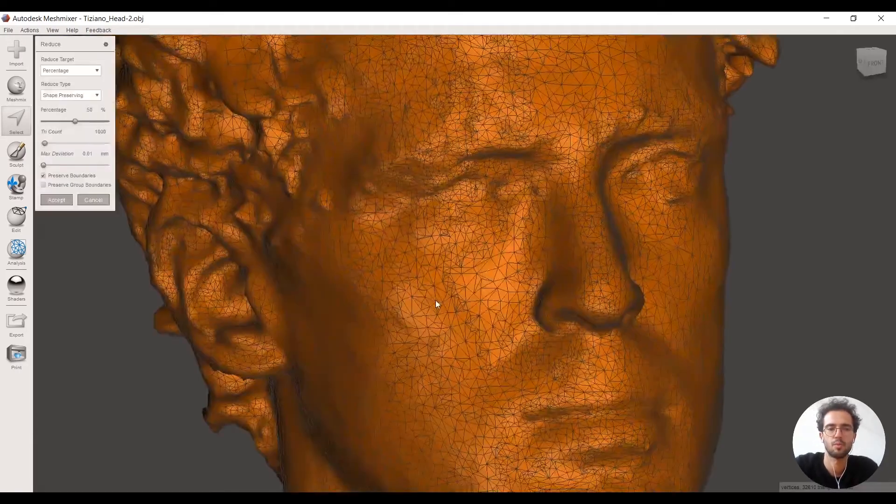
# Step: Examine the triangle density of the reduced mesh preview on the face and ears from the front and the side
pyautogui.moveTo(435, 301); pyautogui.dragTo(453, 283, button='middle')
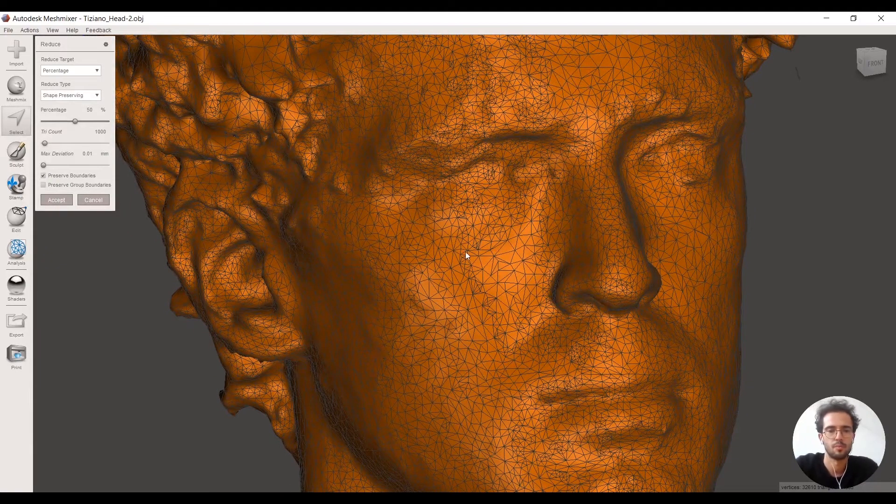
pyautogui.moveTo(483, 295); pyautogui.dragTo(414, 332, button='middle')
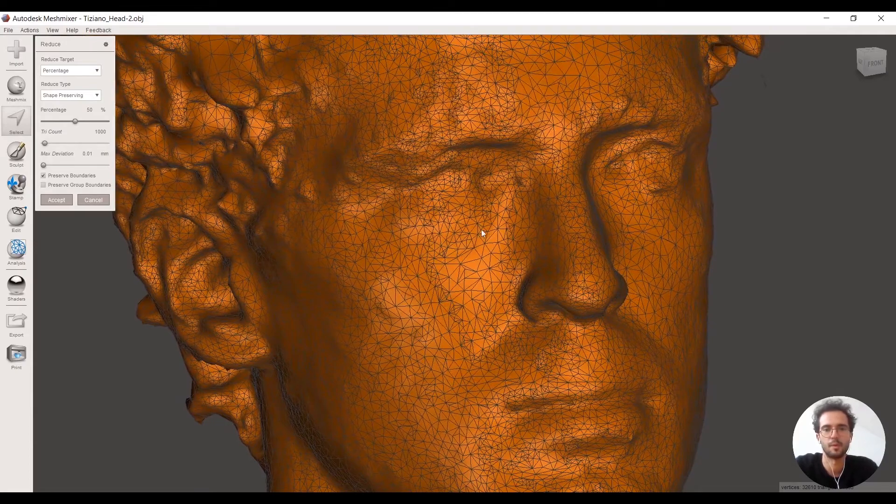
pyautogui.moveTo(458, 300); pyautogui.dragTo(371, 318, button='right')
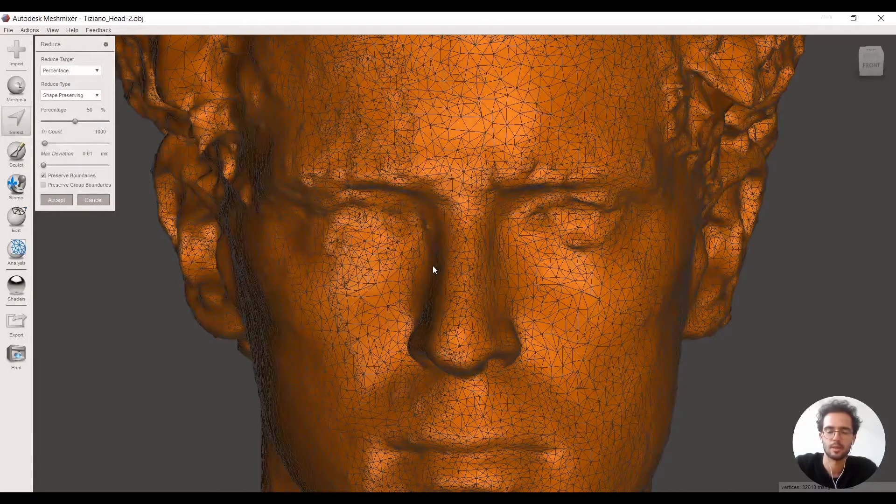
pyautogui.moveTo(441, 265); pyautogui.dragTo(469, 245, button='middle')
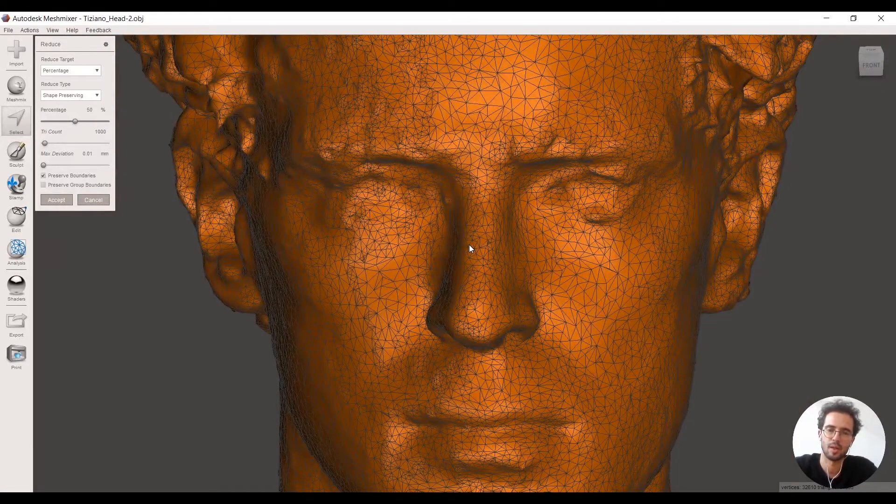
pyautogui.moveTo(445, 260); pyautogui.dragTo(463, 322, button='middle')
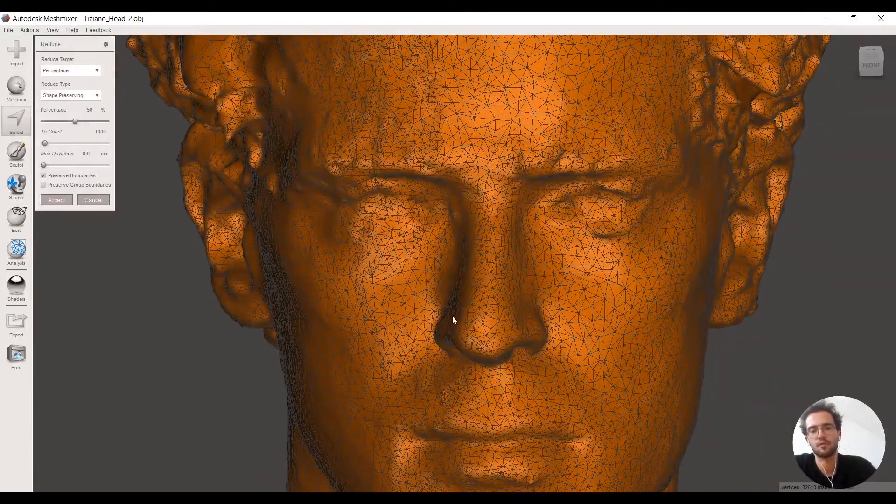
pyautogui.moveTo(494, 297); pyautogui.dragTo(464, 330, button='right')
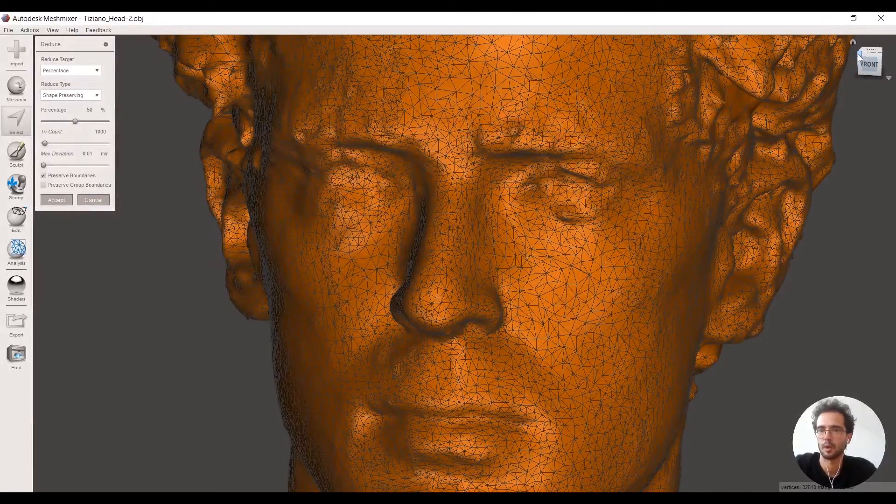
pyautogui.moveTo(858, 60); pyautogui.dragTo(855, 38)
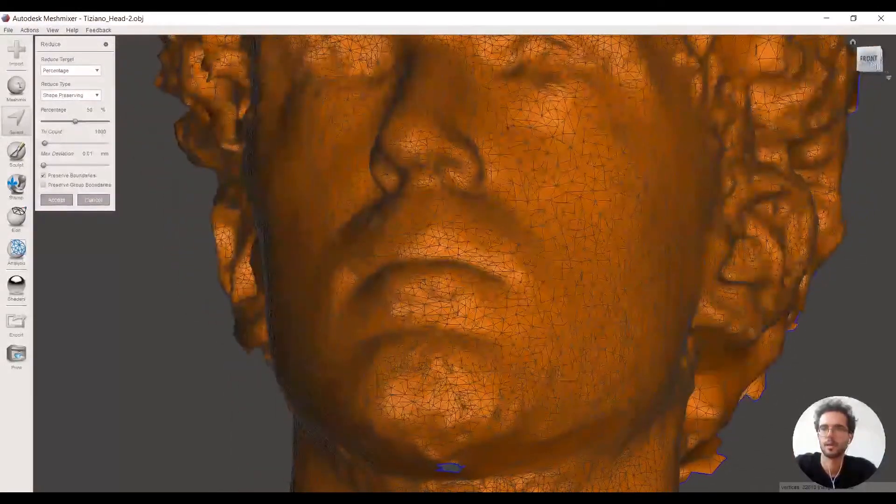
pyautogui.click(866, 55)
pyautogui.click(859, 60)
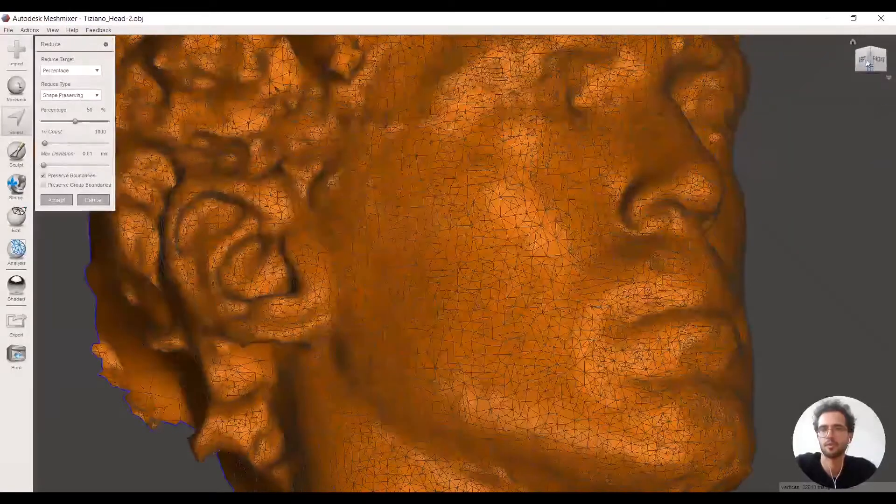
pyautogui.click(865, 57)
pyautogui.moveTo(784, 182); pyautogui.dragTo(520, 253, button='right')
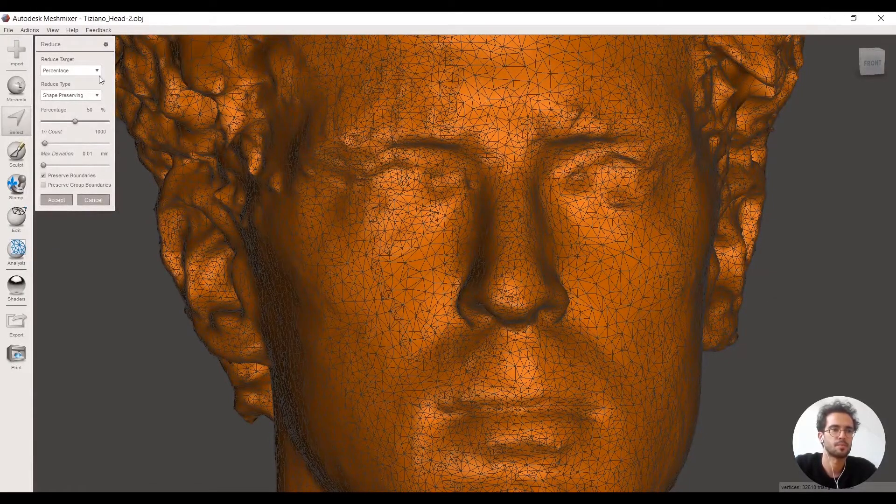
# Step: Cancel the current reduction and restart Reduce on the selected faces with Percentage as the reduce target
pyautogui.click(99, 201)
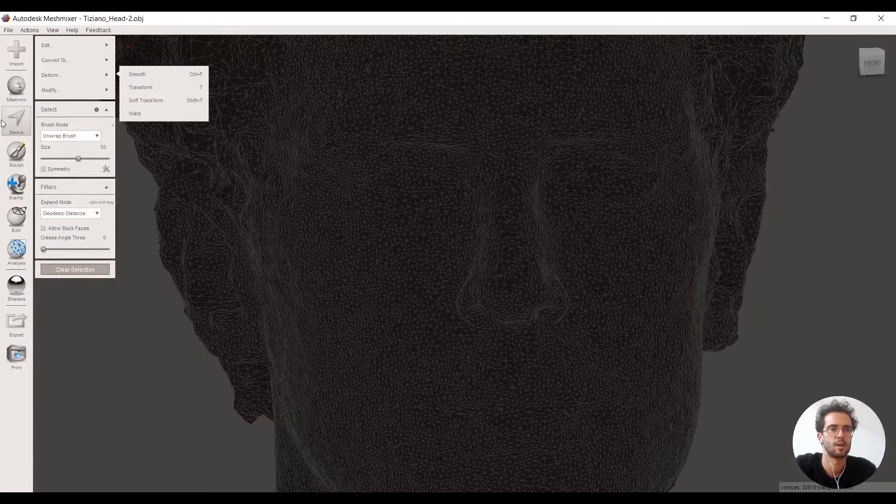
pyautogui.moveTo(268, 150)
pyautogui.mouseDown()
pyautogui.moveTo(266, 192)
pyautogui.moveTo(277, 208)
pyautogui.mouseUp()
pyautogui.moveTo(93, 63)
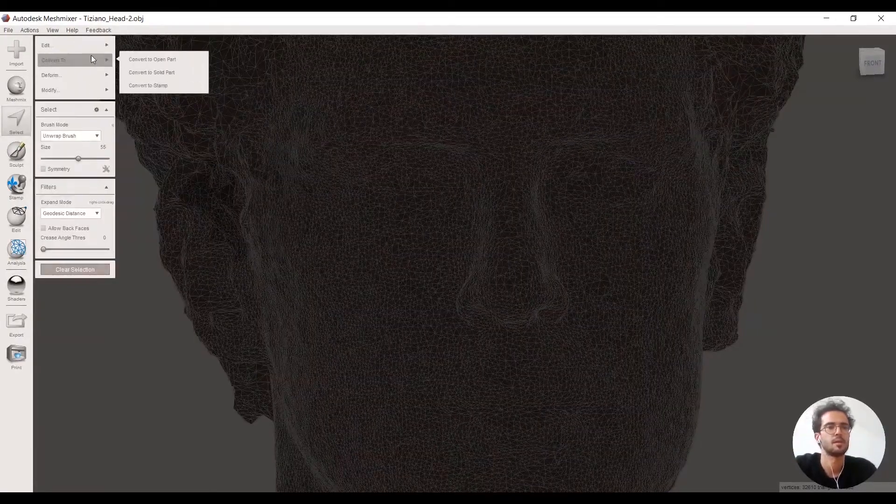
pyautogui.moveTo(88, 44)
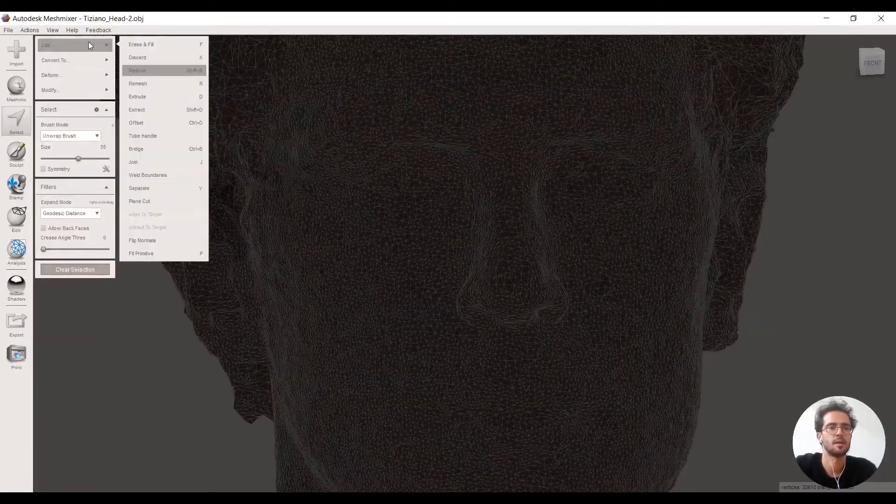
pyautogui.click(140, 72)
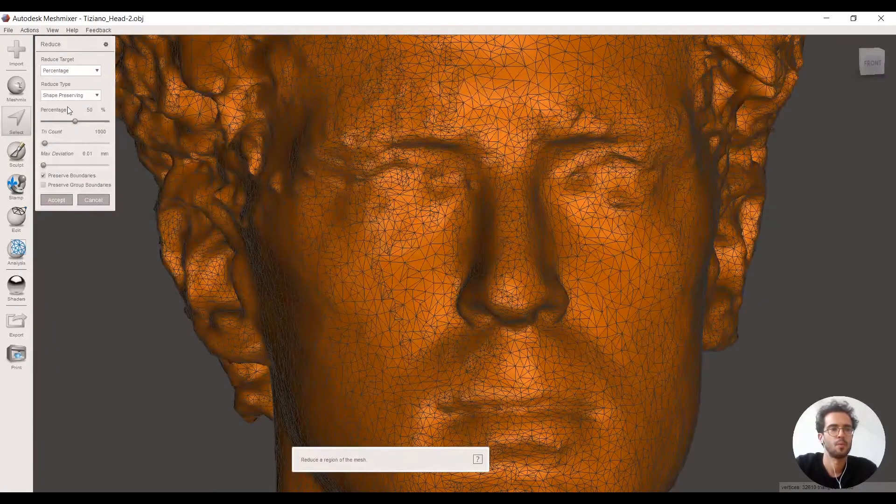
pyautogui.click(70, 71)
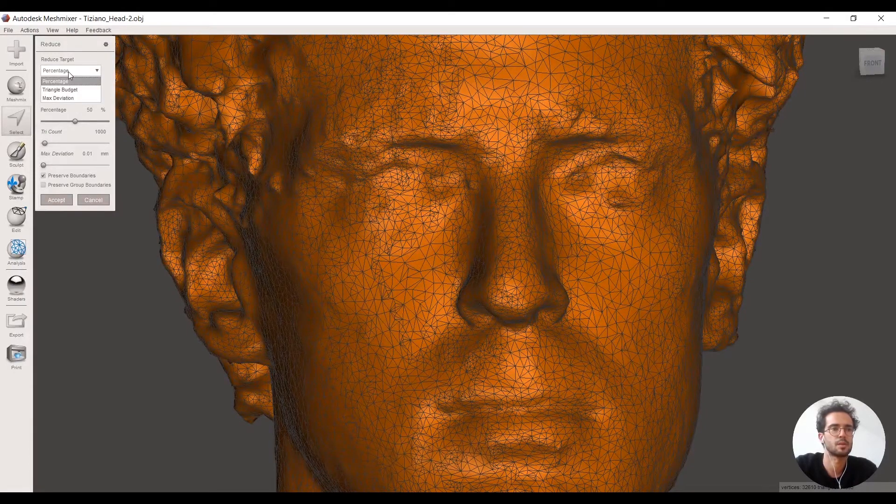
pyautogui.click(63, 73)
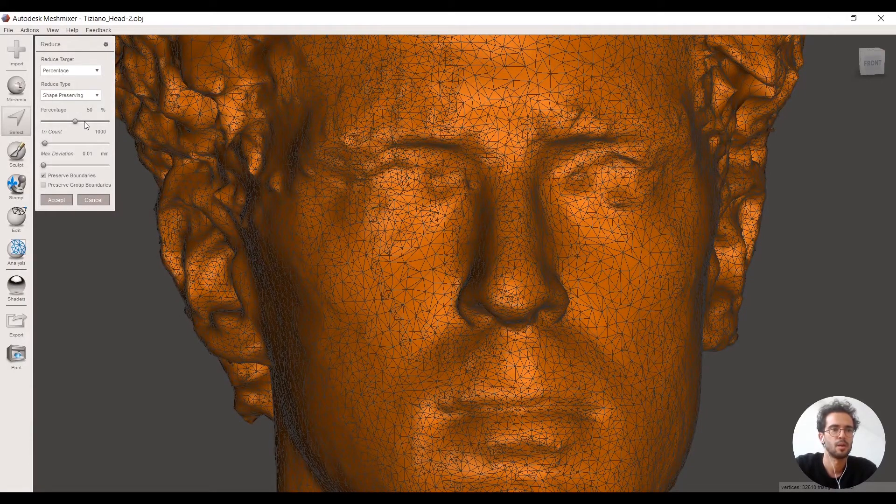
# Step: Set the reduction percentage to 80 and inspect the preview across the whole head
pyautogui.moveTo(90, 111); pyautogui.dragTo(84, 110)
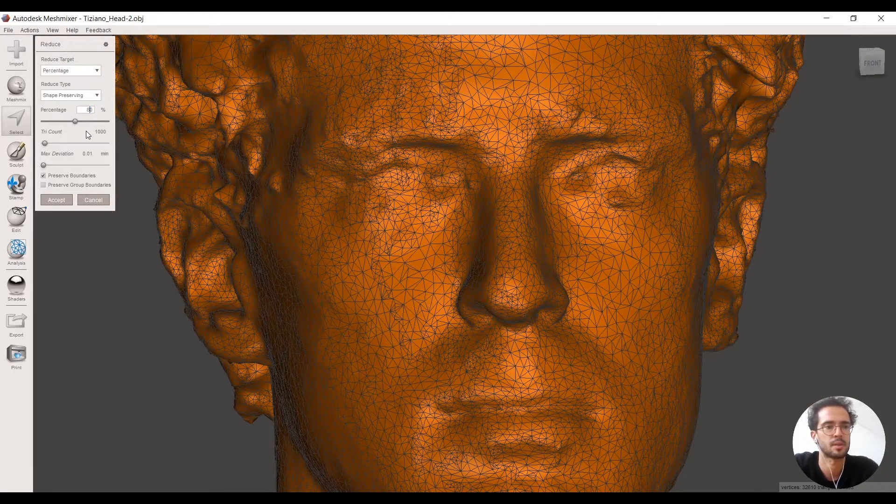
pyautogui.press('Return')
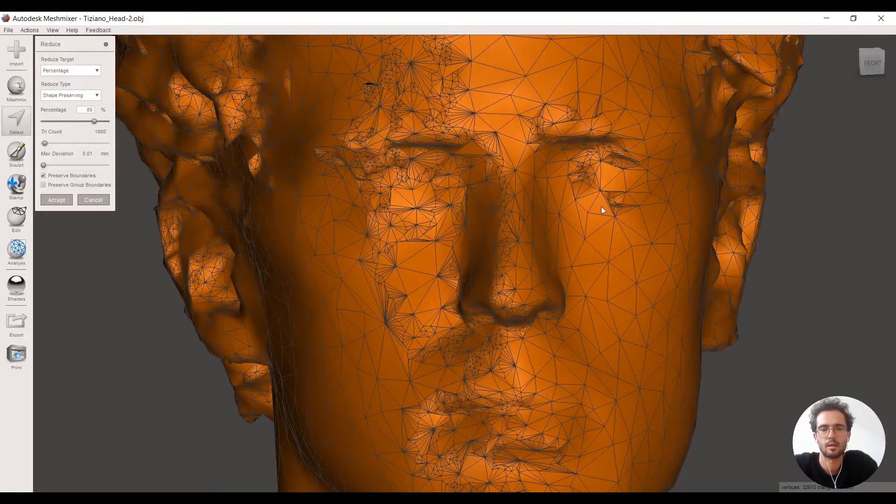
pyautogui.scroll(-5, 516, 287)
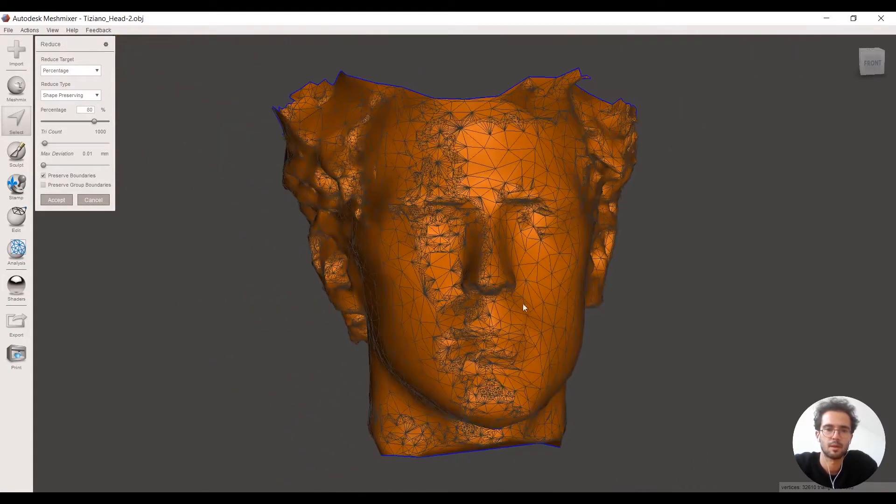
pyautogui.moveTo(536, 320)
pyautogui.mouseDown(button='right')
pyautogui.moveTo(526, 340)
pyautogui.moveTo(474, 320)
pyautogui.moveTo(525, 327)
pyautogui.mouseUp(button='right')
# Step: Raise the reduction percentage to 90 and inspect the loss of facial detail in the preview
pyautogui.moveTo(86, 122)
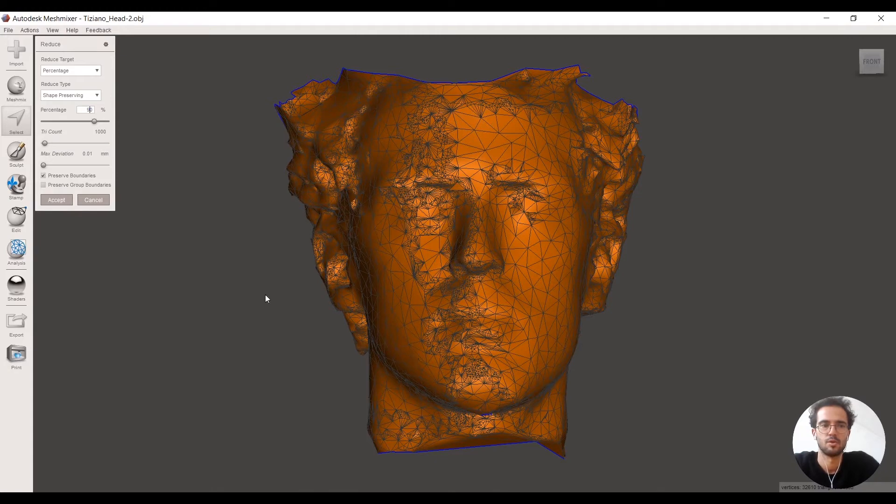
pyautogui.click(98, 133)
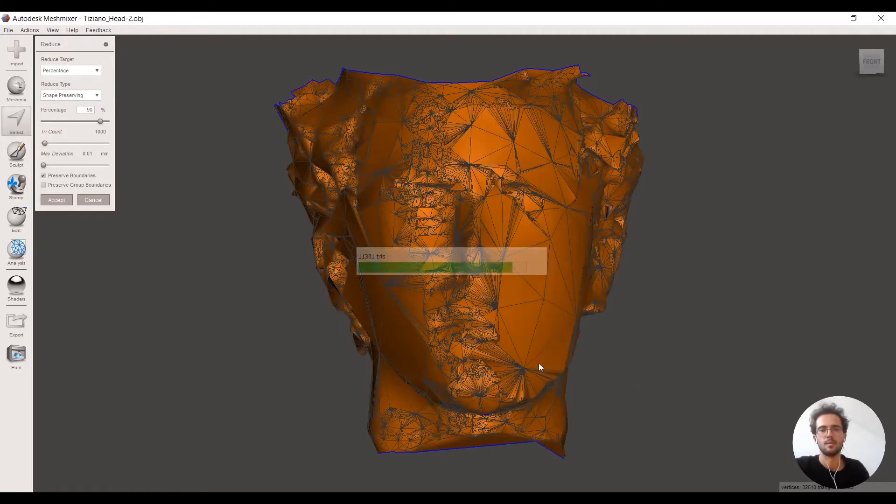
pyautogui.moveTo(507, 315); pyautogui.dragTo(455, 322, button='right')
# Step: Set the reduction percentage to 40 and accept the Reduce operation on the head mesh
pyautogui.click(79, 110)
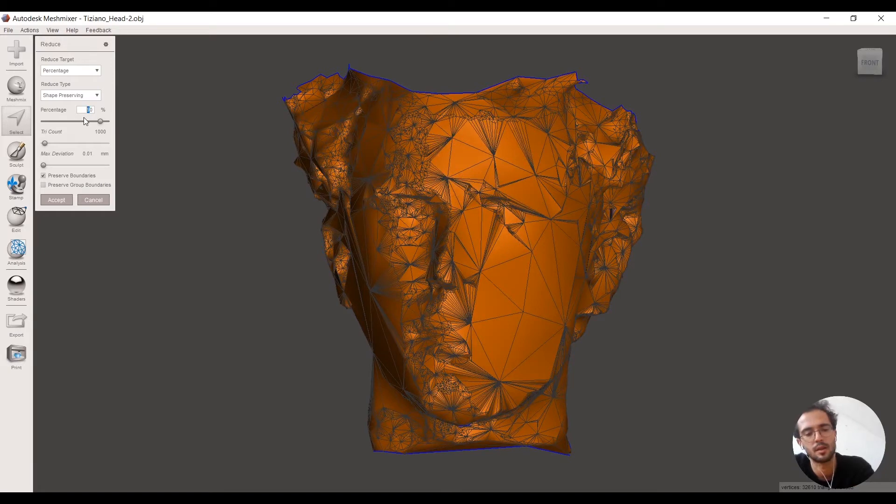
pyautogui.write('40')
pyautogui.press('Return')
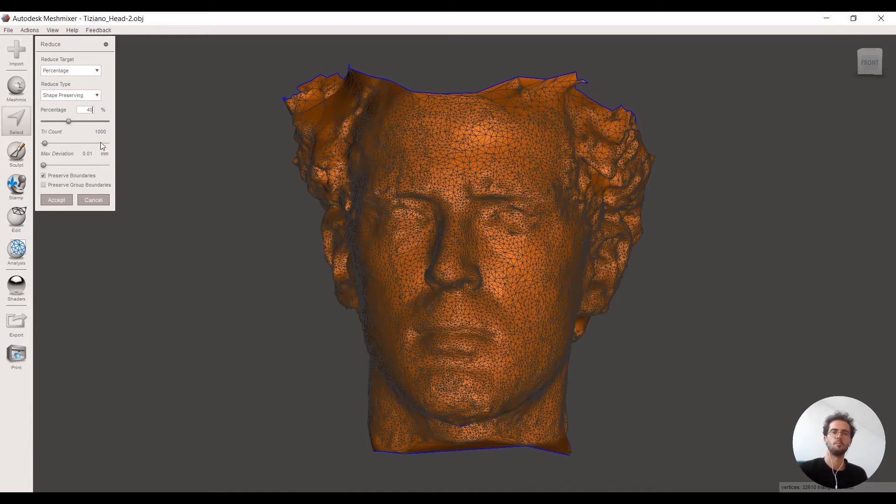
pyautogui.click(63, 202)
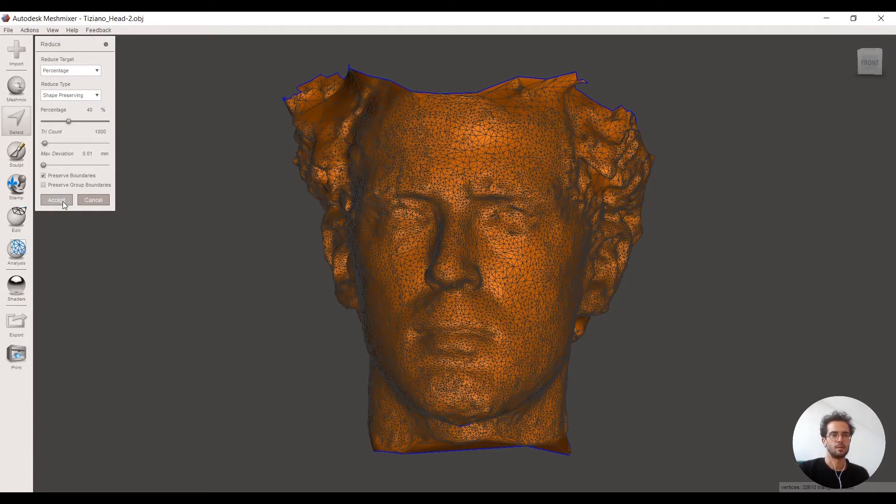
pyautogui.click(57, 200)
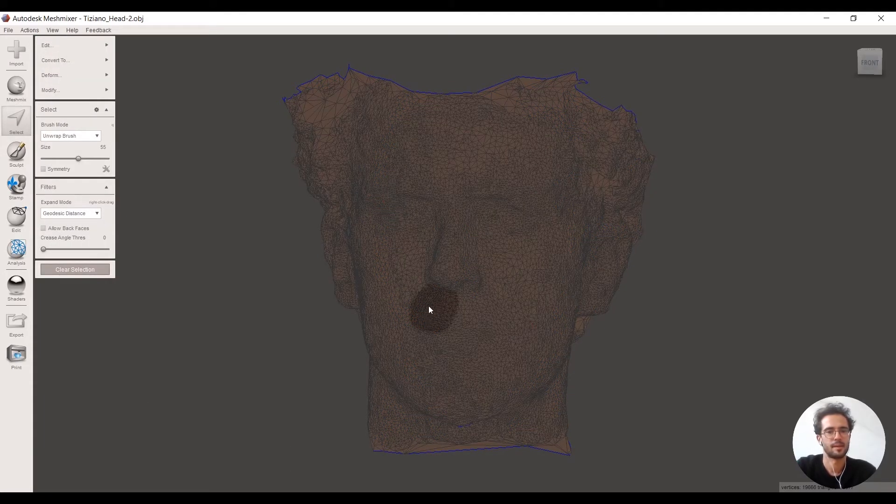
# Step: Clear the face selection on the reduced head mesh
pyautogui.moveTo(53, 65)
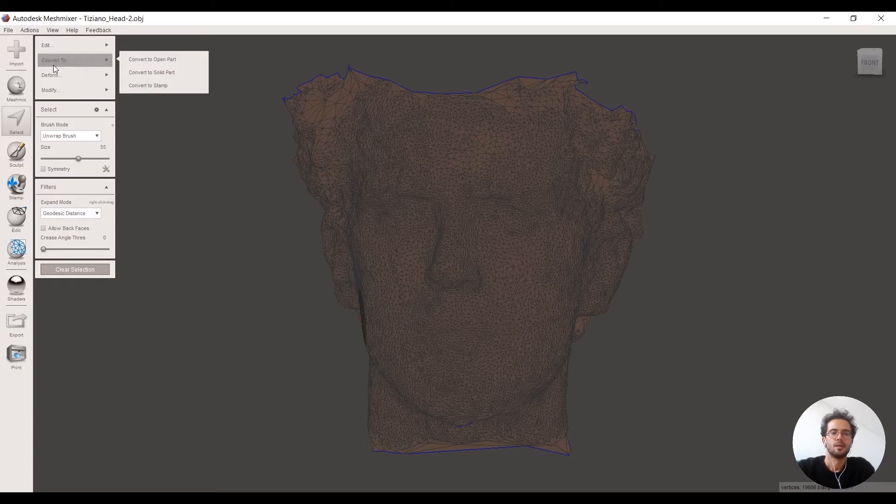
pyautogui.click(63, 267)
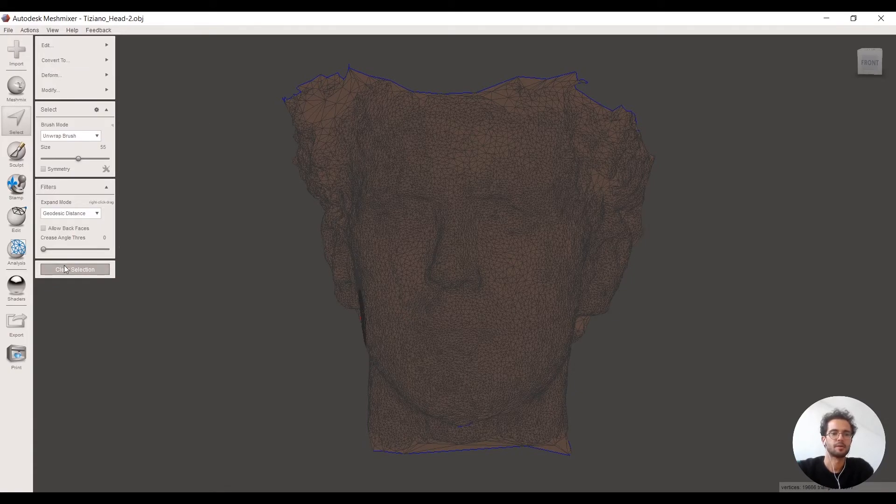
pyautogui.moveTo(293, 315)
pyautogui.mouseDown(button='right')
pyautogui.moveTo(393, 330)
pyautogui.moveTo(492, 306)
pyautogui.moveTo(302, 330)
pyautogui.mouseUp(button='right')
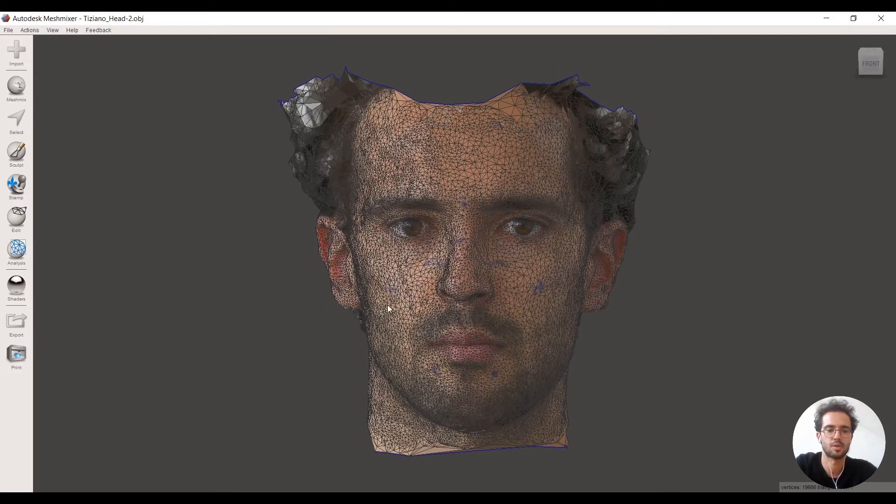
# Step: Switch the wireframe display off and on repeatedly to compare the textured head with its mesh, leaving the wireframe visible
pyautogui.press('w')
pyautogui.press('w')
pyautogui.press('w')
pyautogui.press('w')
pyautogui.press('w')
pyautogui.press('w')
pyautogui.press('w')
pyautogui.press('w')
pyautogui.press('w')
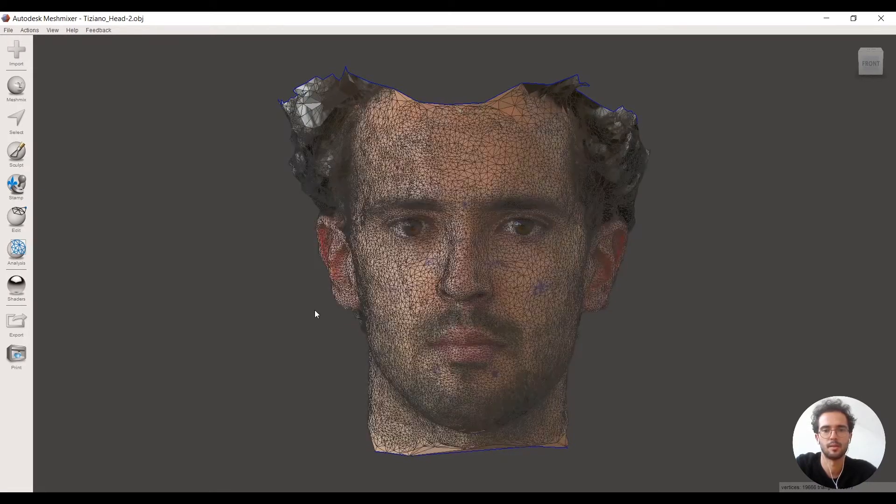
pyautogui.press('w')
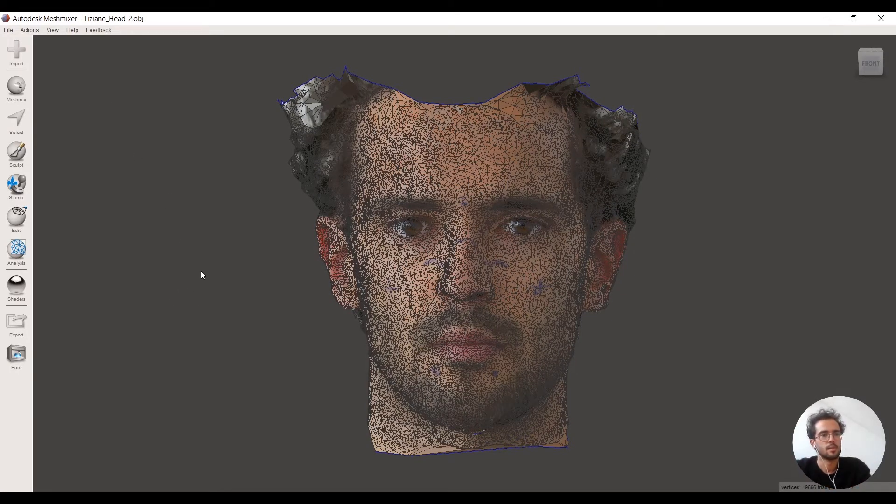
# Step: Save the project as Tiziano-Mask-2 in Meshmixer format (*.mix) in the MeshMixer folder on the Desktop
pyautogui.click(27, 30)
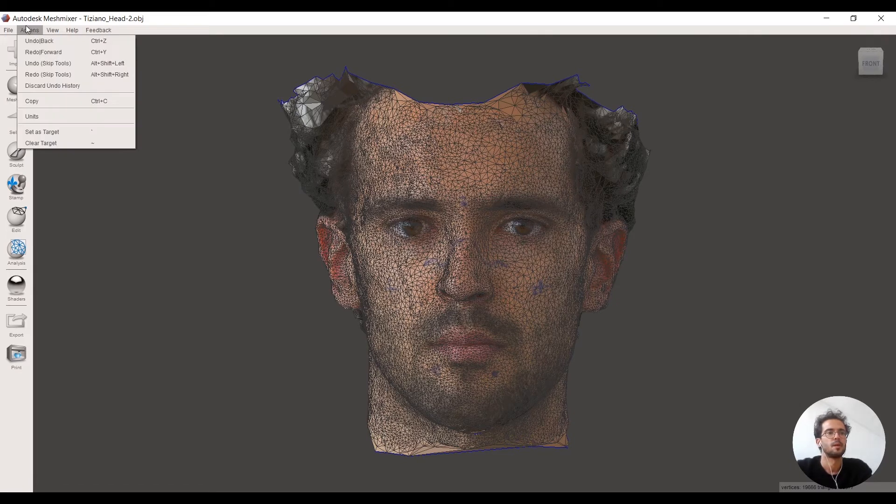
pyautogui.moveTo(8, 30)
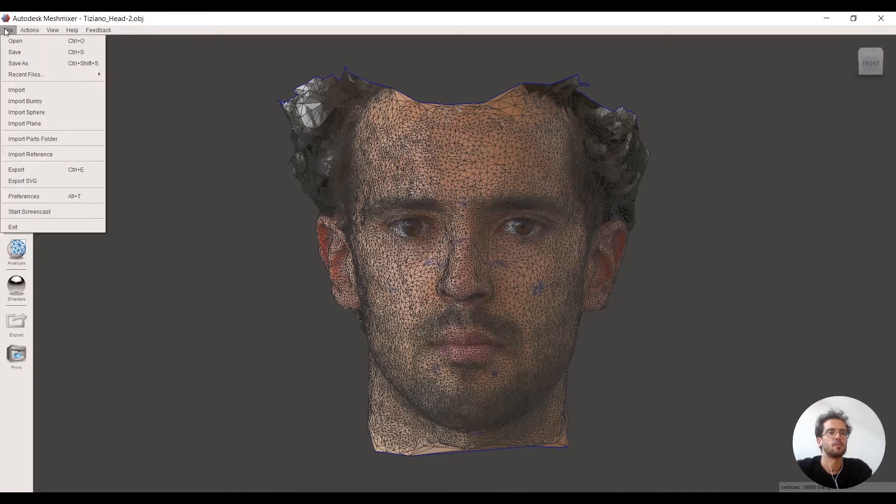
pyautogui.click(19, 63)
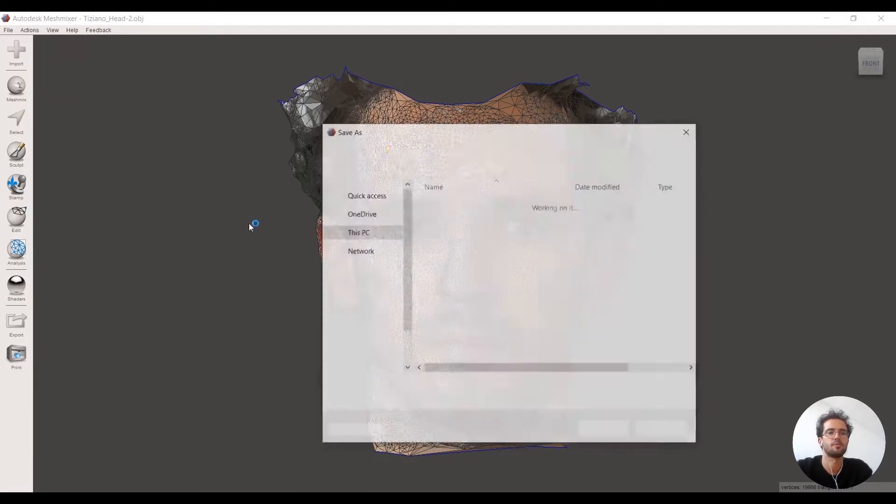
pyautogui.click(466, 398)
pyautogui.click(469, 385)
pyautogui.click(469, 385)
pyautogui.write('T')
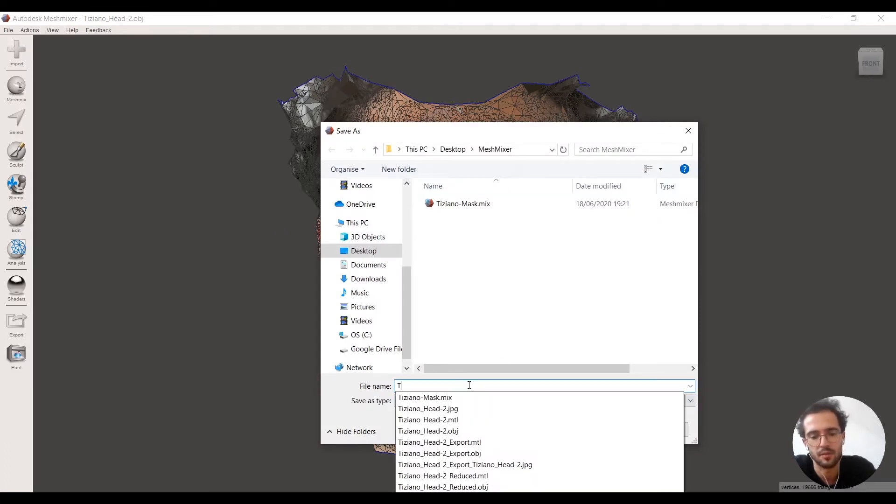
pyautogui.write('iziano')
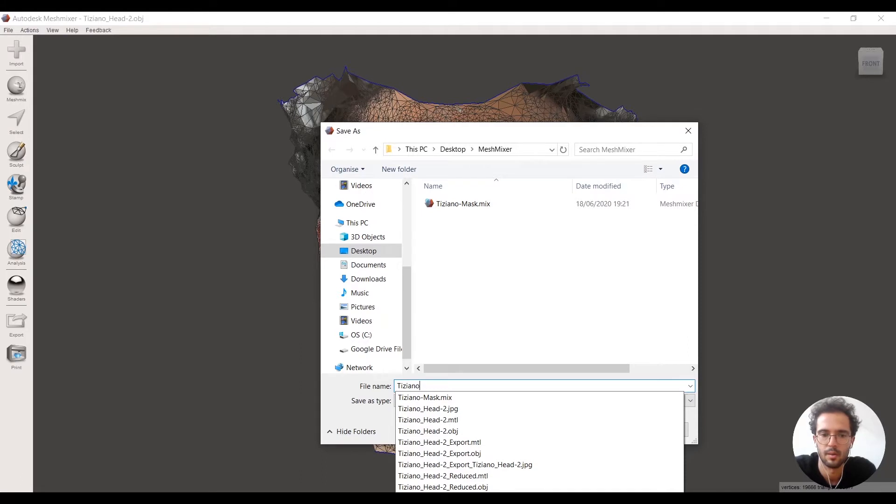
pyautogui.write('-Mask-2')
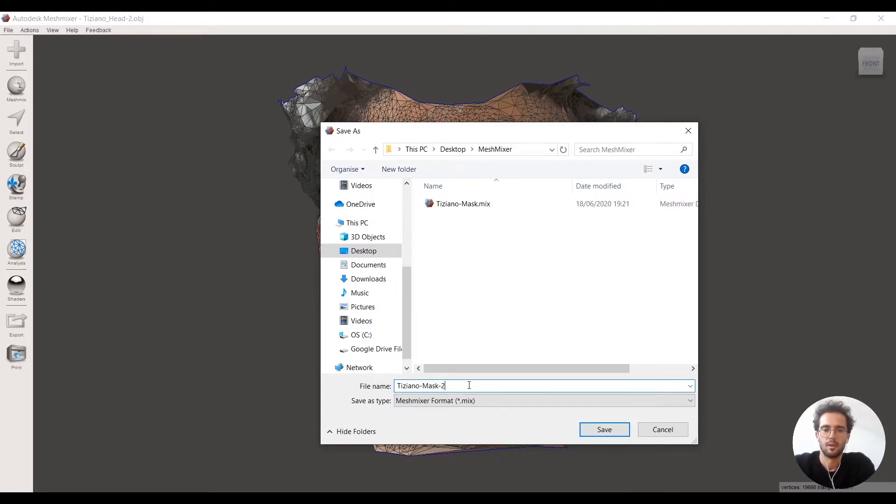
pyautogui.click(604, 429)
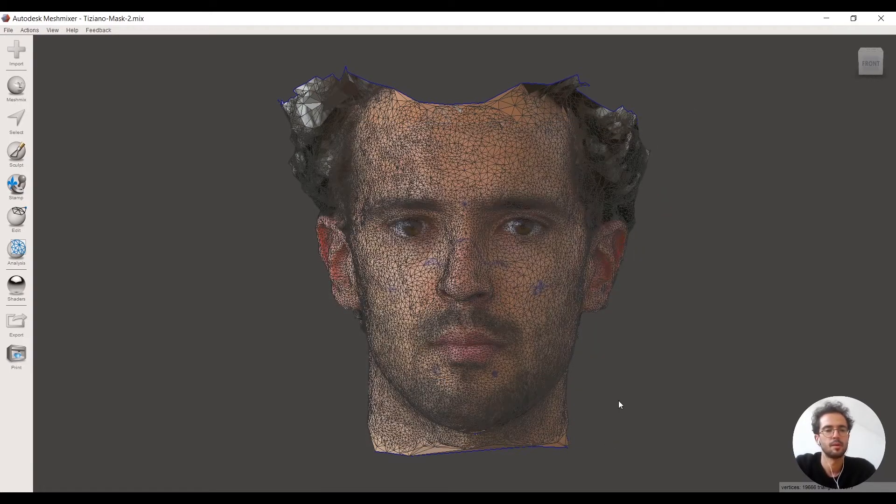
pyautogui.moveTo(658, 320); pyautogui.dragTo(265, 119, button='right')
pyautogui.moveTo(589, 298); pyautogui.dragTo(520, 337, button='right')
pyautogui.scroll(3, 506, 257)
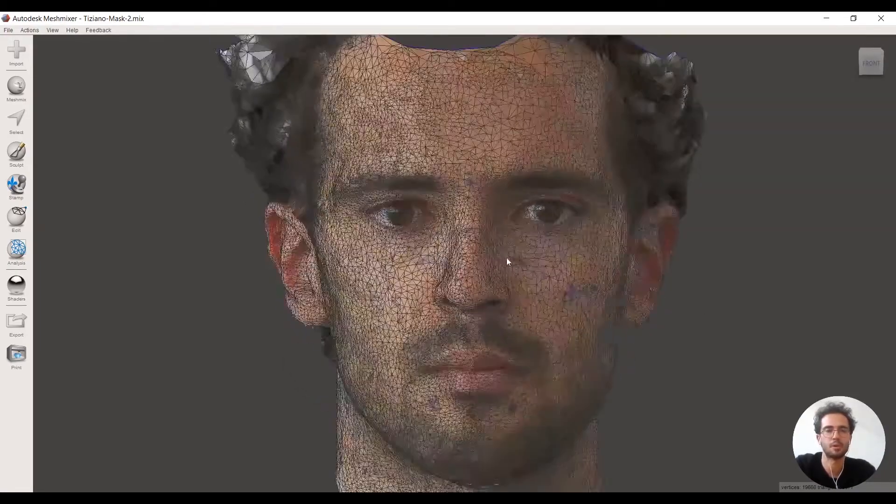
pyautogui.scroll(-6, 506, 257)
pyautogui.moveTo(527, 305); pyautogui.dragTo(560, 340, button='right')
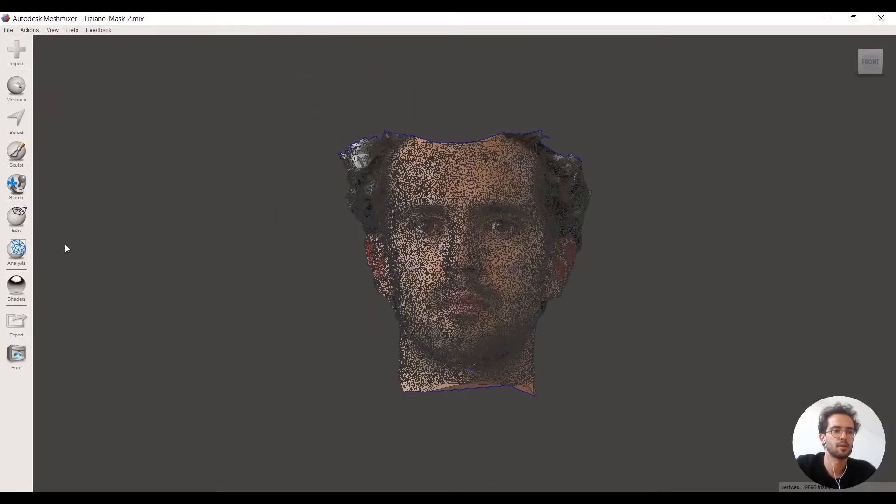
# Step: Check the head's X, Y and Z sizes in the Transform tool and cancel it without applying changes
pyautogui.click(16, 217)
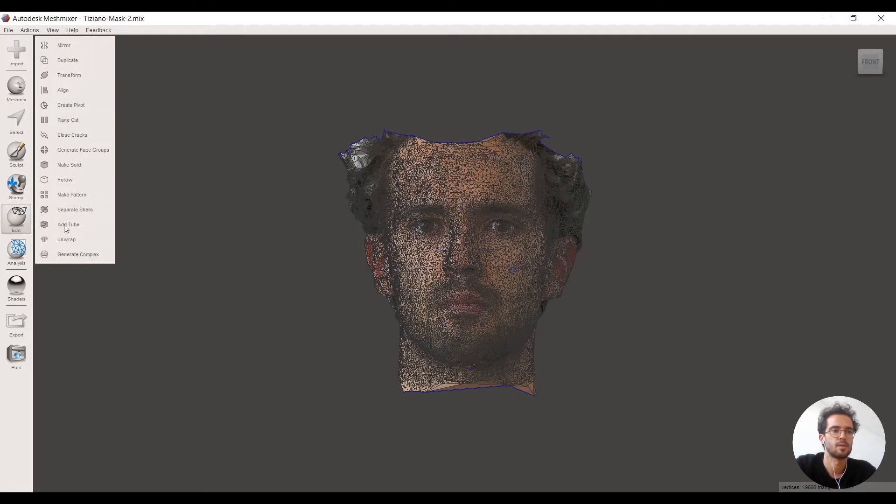
pyautogui.click(74, 78)
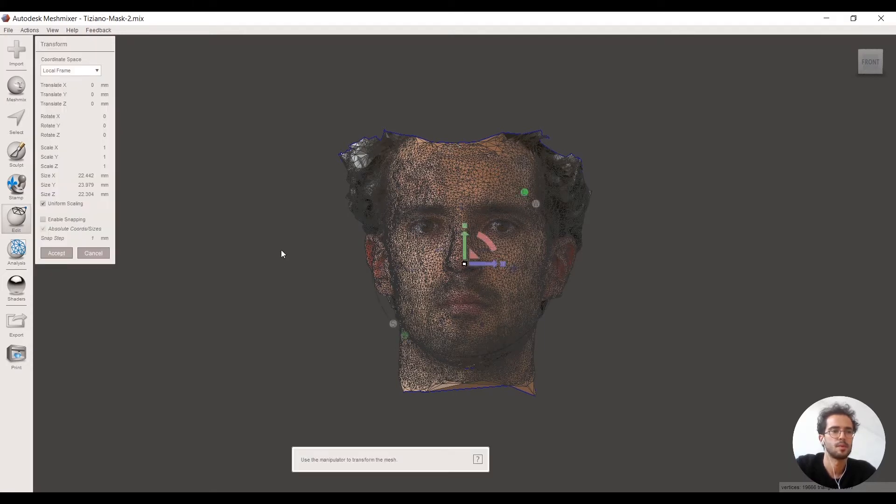
pyautogui.moveTo(78, 175); pyautogui.dragTo(84, 175)
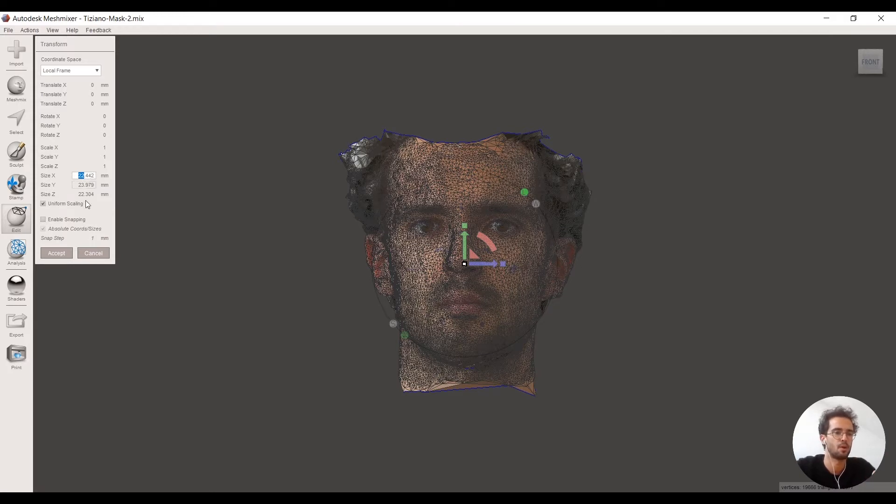
pyautogui.click(83, 253)
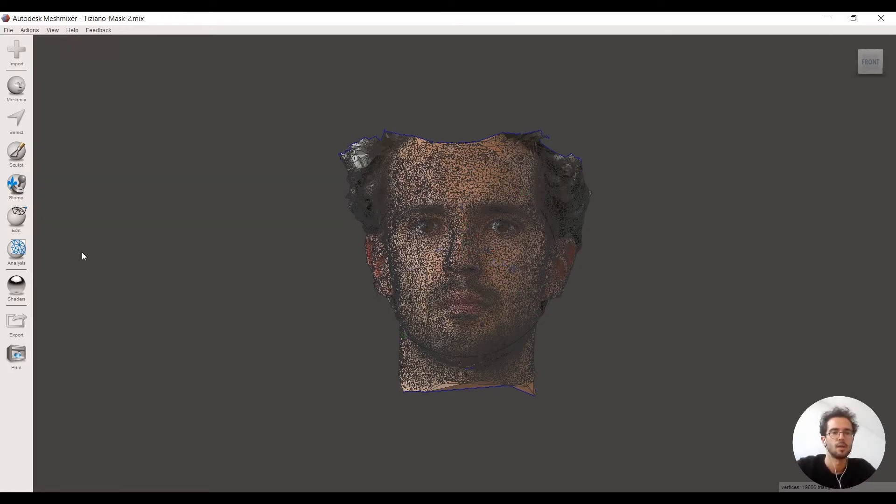
# Step: Show the printer bed to compare the head's scale with the build area
pyautogui.click(52, 30)
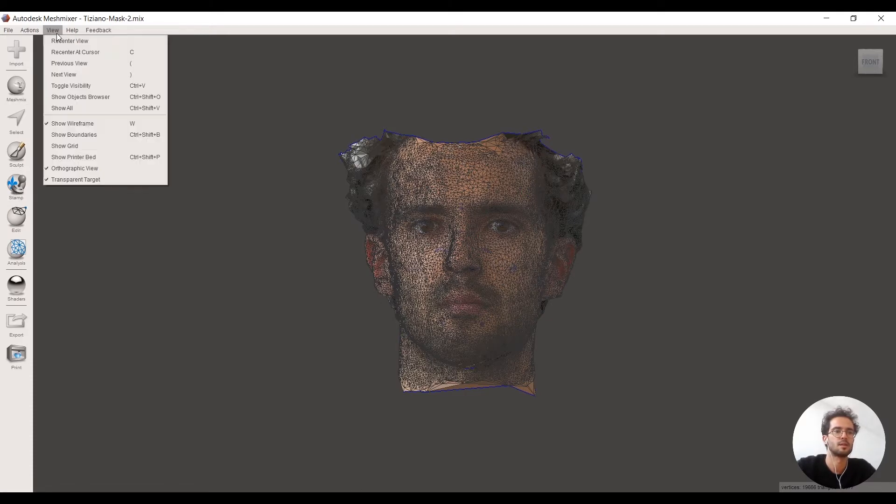
pyautogui.click(75, 158)
pyautogui.scroll(2, 405, 302)
pyautogui.scroll(-10, 406, 302)
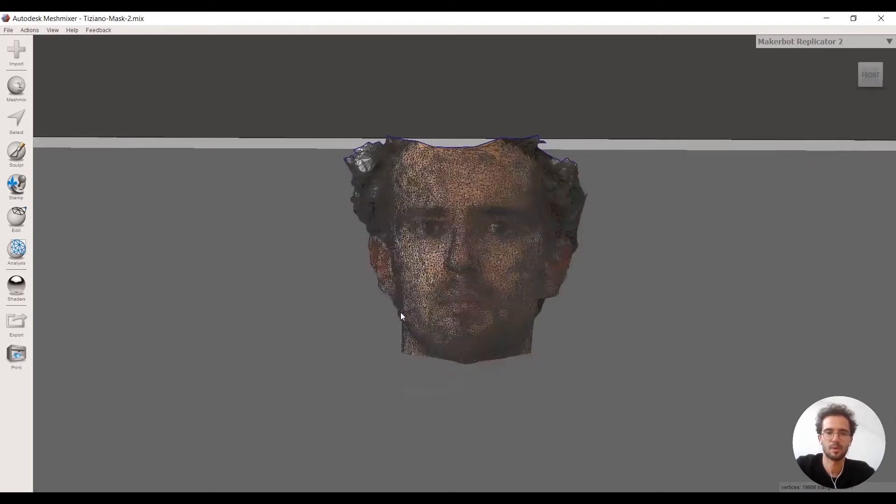
# Step: Compare the head with the whole Makerbot Replicator 2 build area and hide the printer bed
pyautogui.moveTo(407, 299); pyautogui.dragTo(679, 222, button='right')
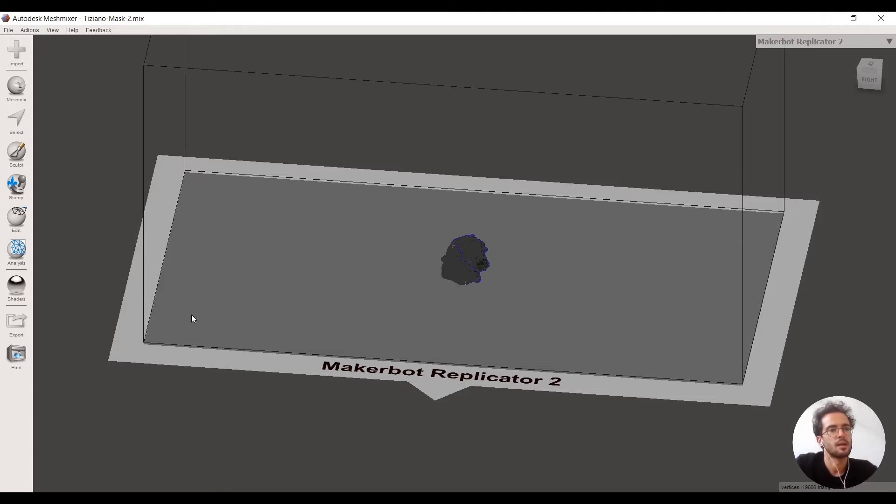
pyautogui.click(52, 30)
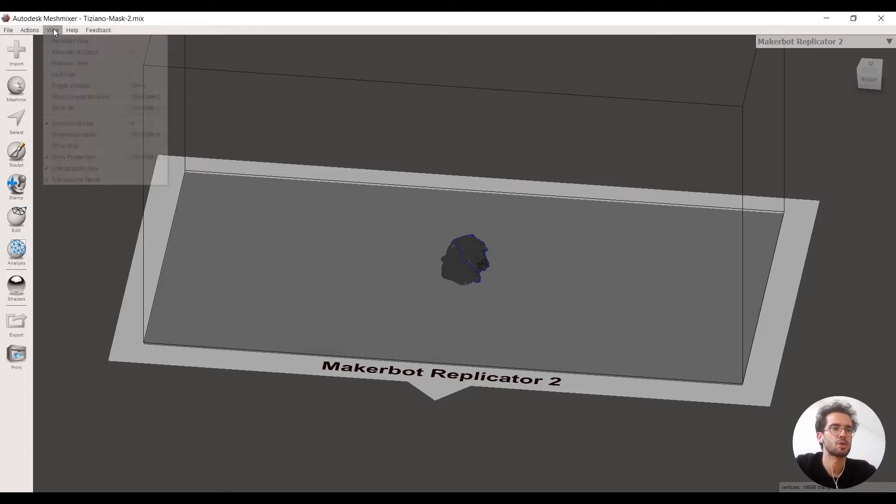
pyautogui.click(60, 159)
# Step: Scale the head uniformly with the Transform tool to a Size X of 224.42 mm and accept the change
pyautogui.moveTo(244, 310); pyautogui.dragTo(423, 302, button='right')
pyautogui.click(17, 219)
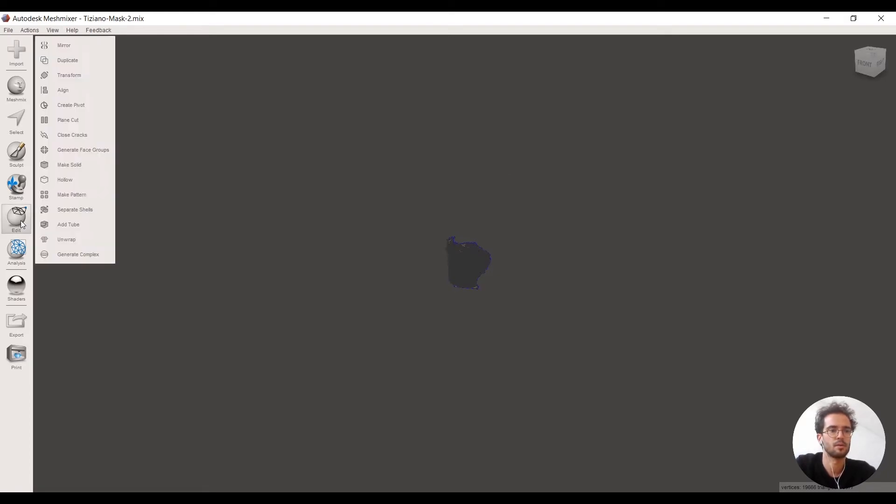
pyautogui.click(59, 76)
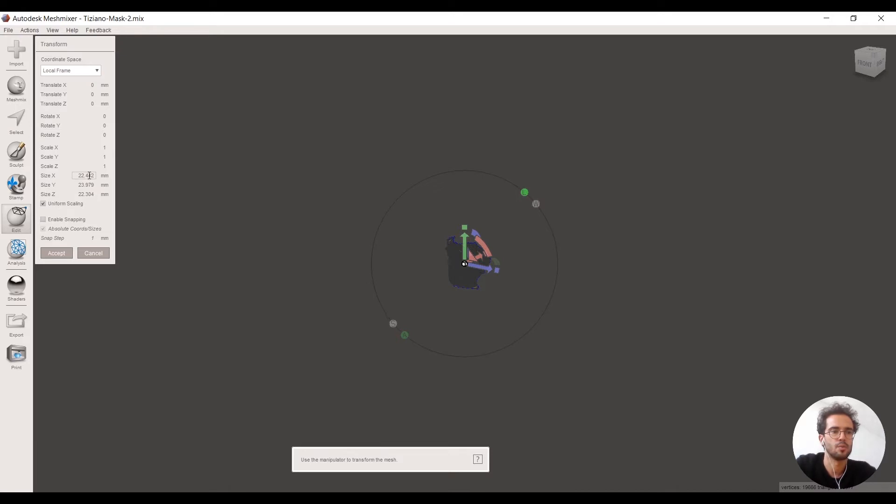
pyautogui.moveTo(84, 175); pyautogui.dragTo(93, 177)
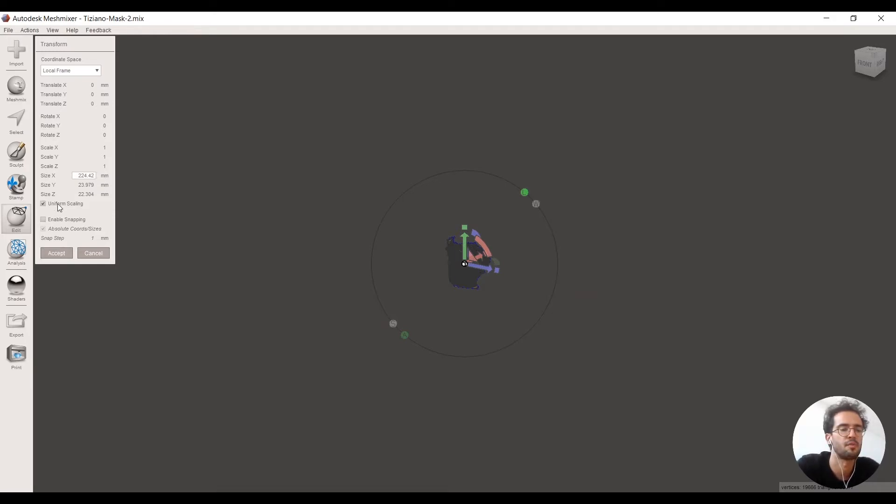
pyautogui.press('Return')
pyautogui.click(57, 254)
pyautogui.scroll(-5, 294, 294)
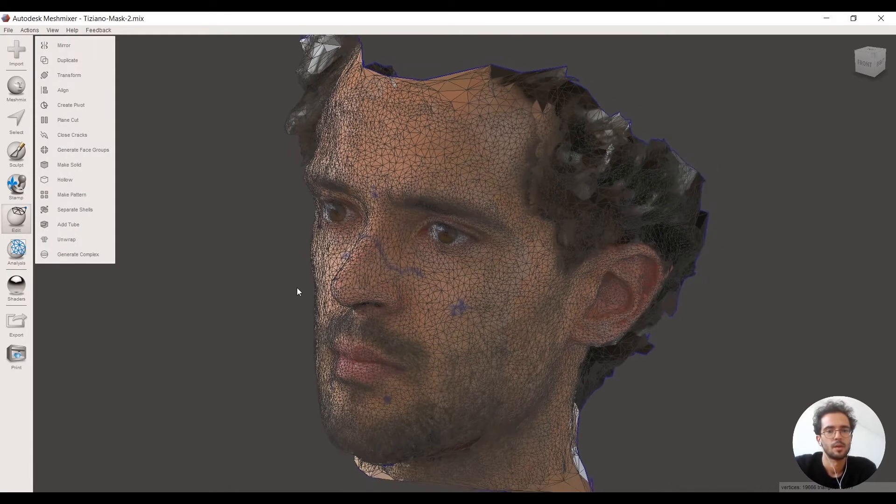
# Step: Export the scaled head mesh as Tiziano_Scaled in OBJ Format (*.obj) to the MeshMixer folder on the Desktop
pyautogui.moveTo(424, 306); pyautogui.dragTo(483, 290, button='right')
pyautogui.scroll(5, 480, 287)
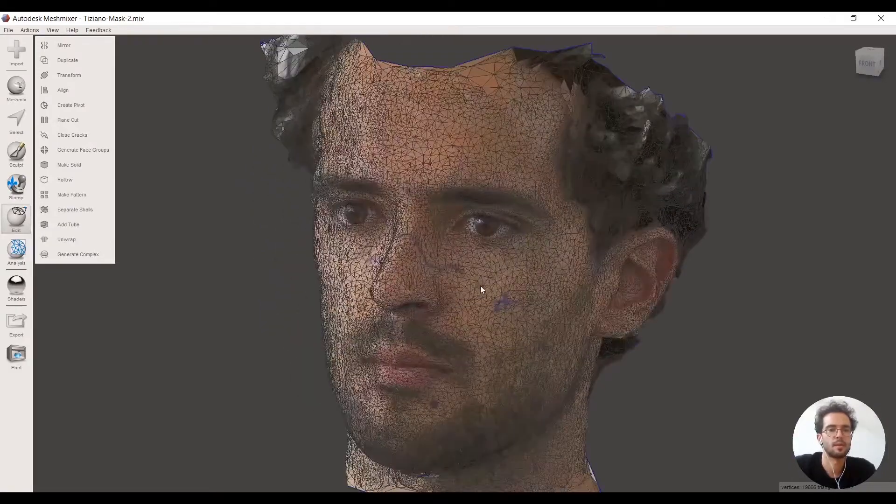
pyautogui.scroll(-7, 480, 293)
pyautogui.moveTo(487, 311); pyautogui.dragTo(307, 323, button='right')
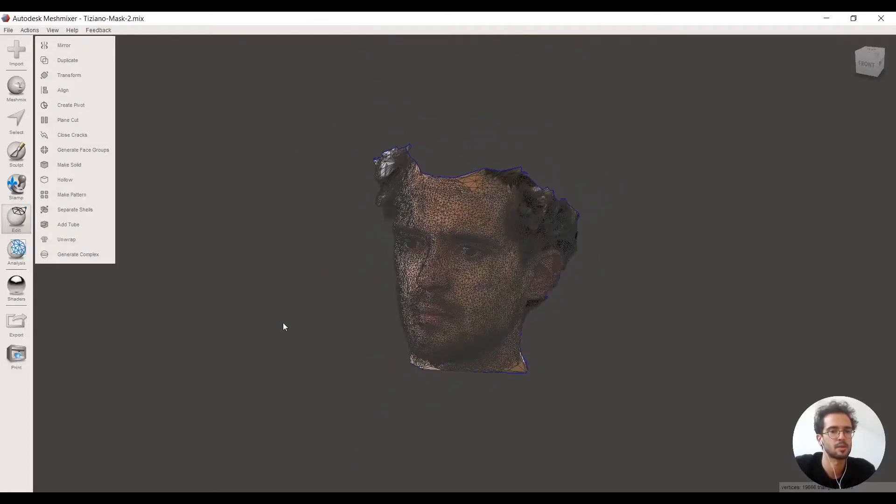
pyautogui.click(18, 326)
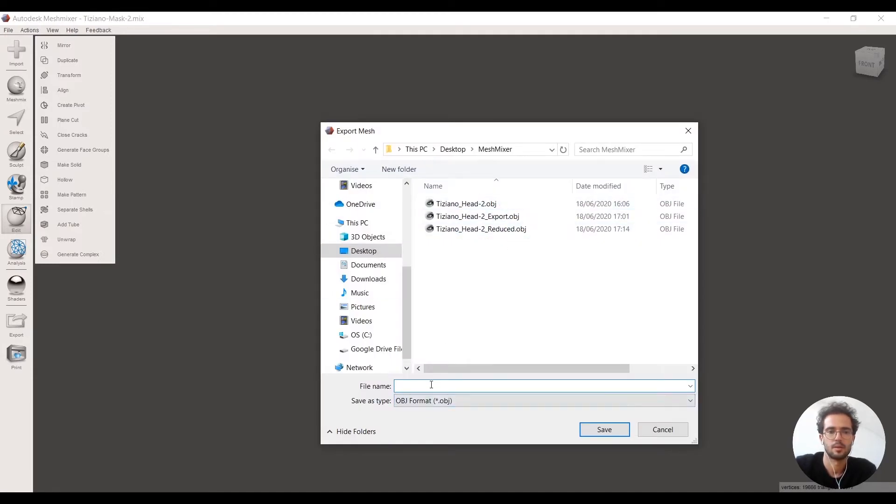
pyautogui.write('Ti')
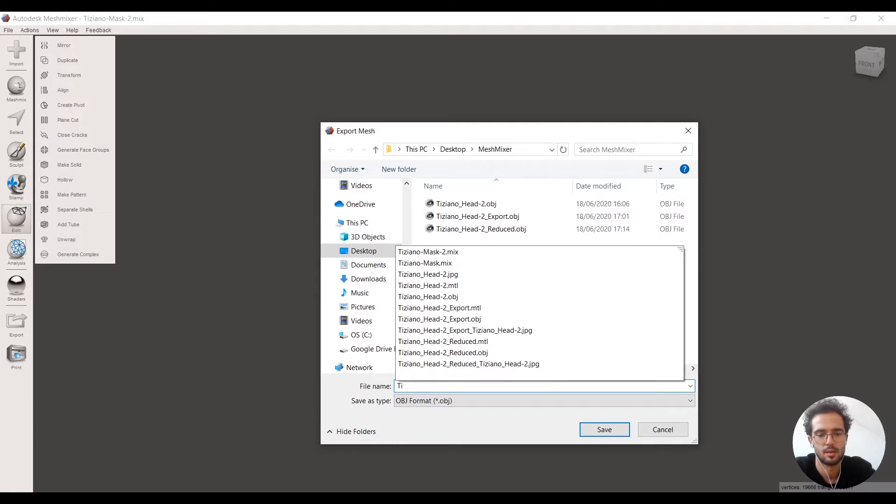
pyautogui.write('ziano_')
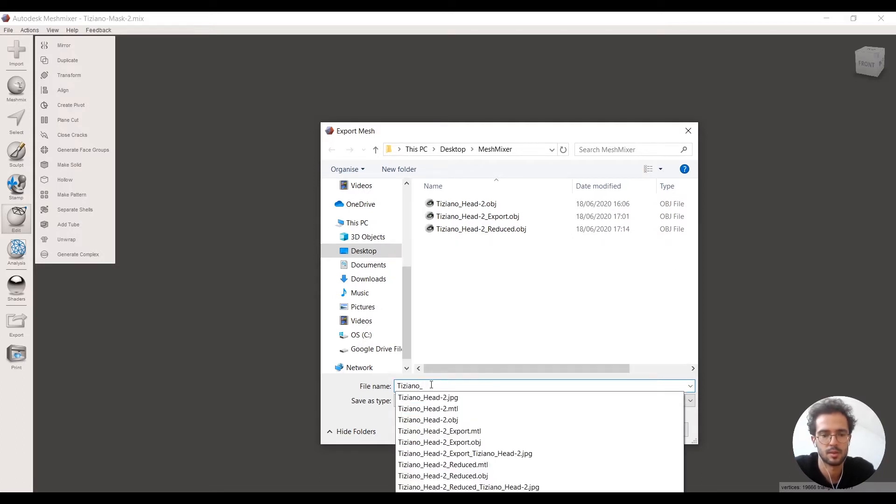
pyautogui.write('Scaled')
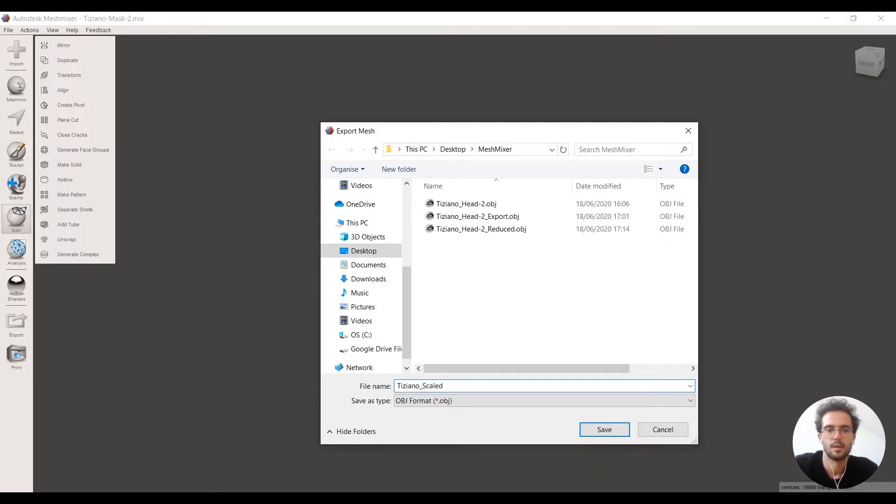
pyautogui.click(458, 401)
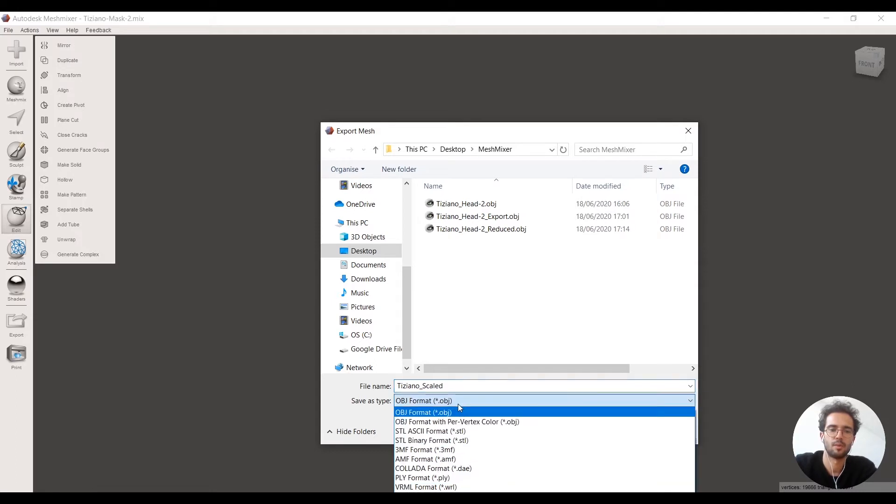
pyautogui.click(458, 404)
pyautogui.click(599, 431)
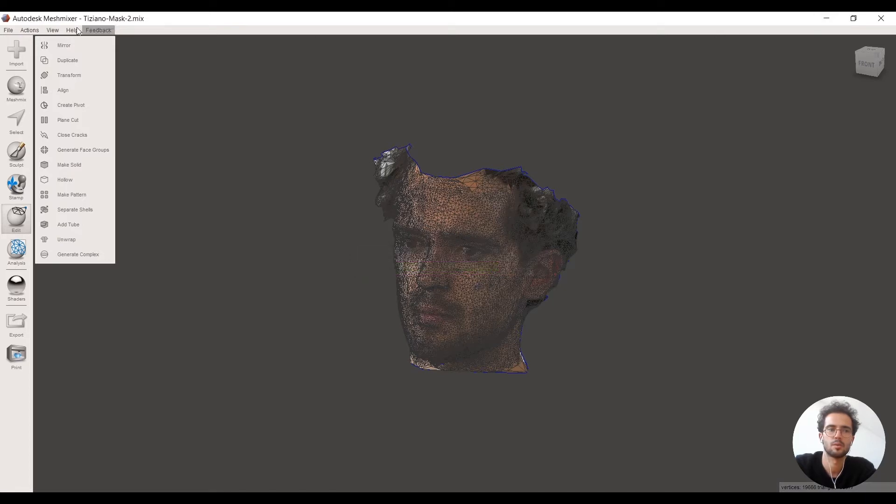
# Step: Save the scaled project and restart Meshmixer with an empty workspace
pyautogui.click(7, 31)
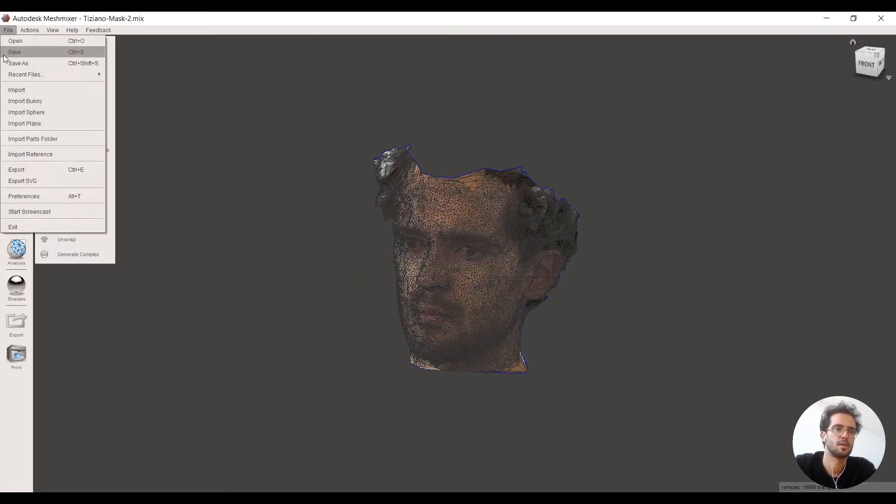
pyautogui.click(80, 54)
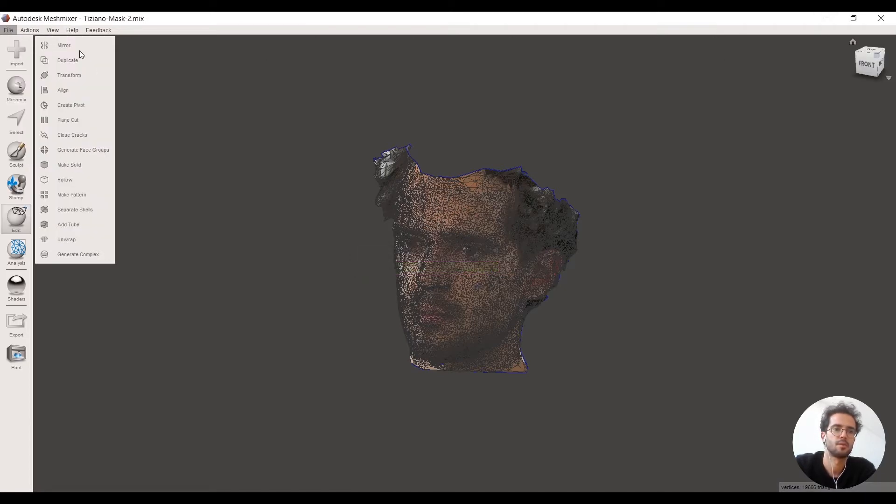
pyautogui.click(881, 20)
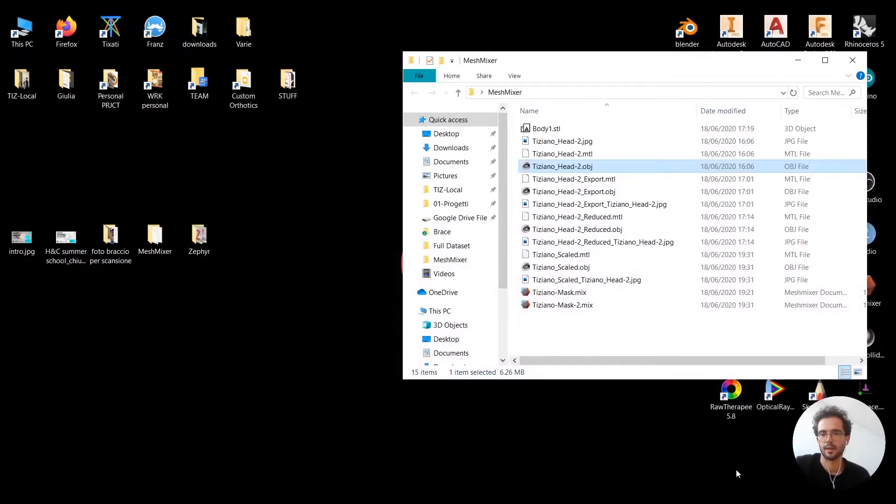
pyautogui.moveTo(751, 66); pyautogui.dragTo(588, 66)
pyautogui.doubleClick(861, 284)
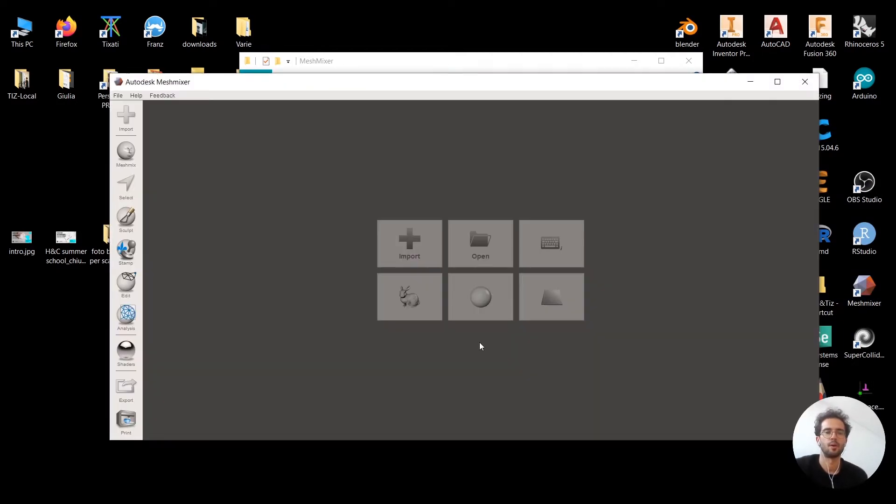
# Step: Import Tiziano_Scaled.obj from the MeshMixer folder into the empty Meshmixer workspace
pyautogui.hotkey('alt', 'Tab')
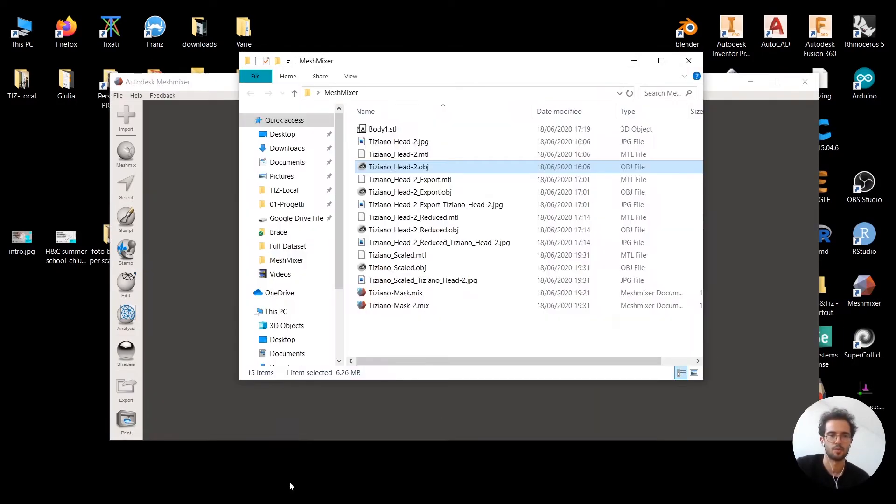
pyautogui.moveTo(481, 61); pyautogui.dragTo(559, 50)
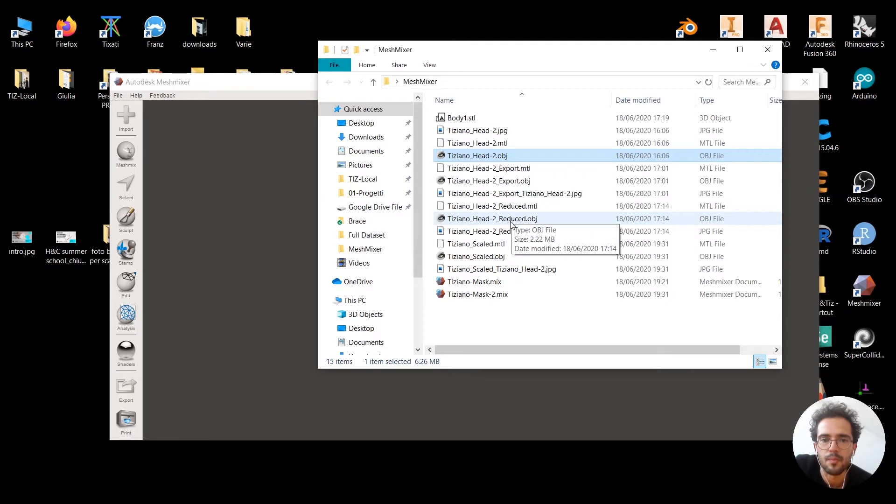
pyautogui.click(469, 220)
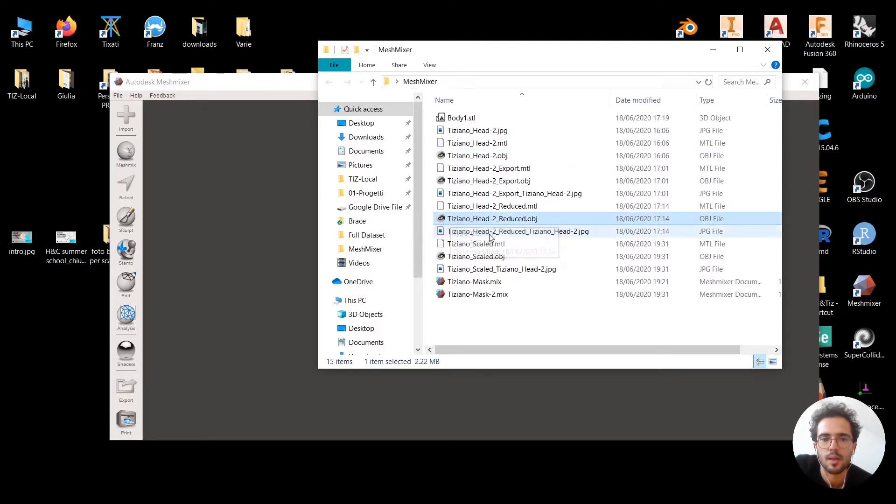
pyautogui.click(483, 258)
pyautogui.moveTo(483, 261); pyautogui.dragTo(263, 228)
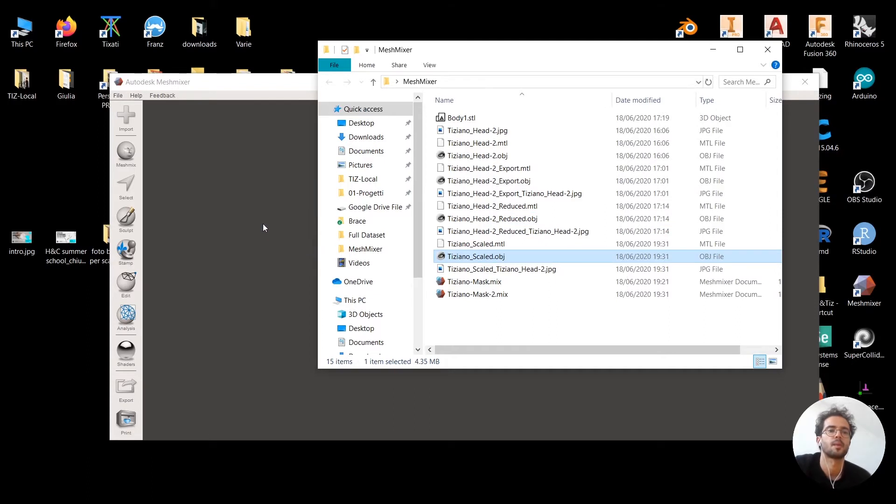
pyautogui.click(269, 90)
# Step: Inspect the imported head from several angles and maximize the Meshmixer window
pyautogui.moveTo(343, 282); pyautogui.dragTo(418, 329, button='right')
pyautogui.scroll(3, 430, 281)
pyautogui.scroll(-3, 399, 277)
pyautogui.moveTo(399, 276); pyautogui.dragTo(478, 265, button='right')
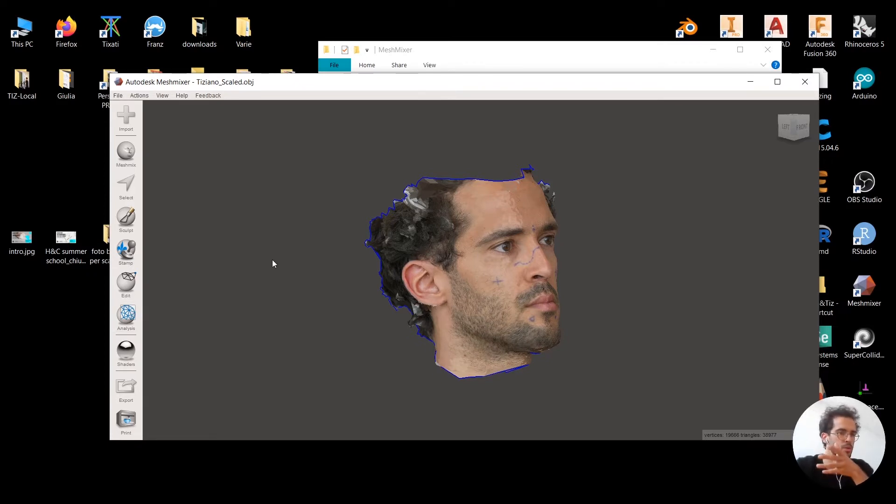
pyautogui.click(777, 82)
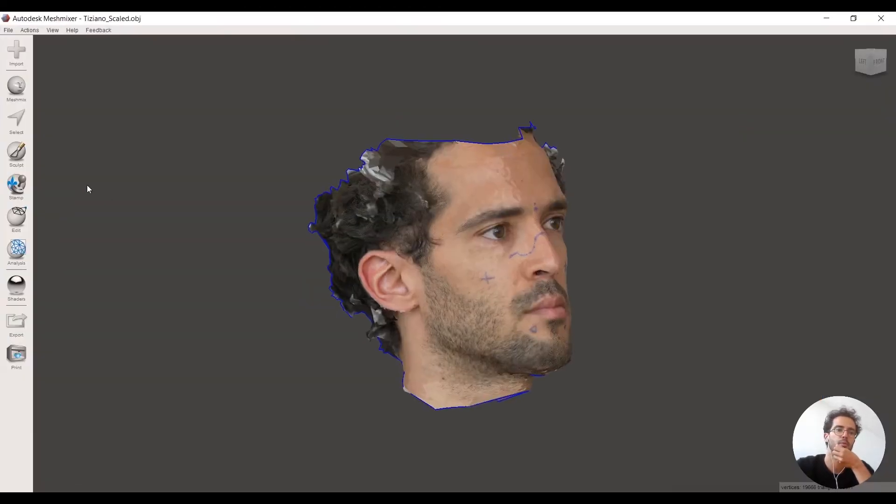
# Step: Show the reference grid and check the head against it from above
pyautogui.click(16, 159)
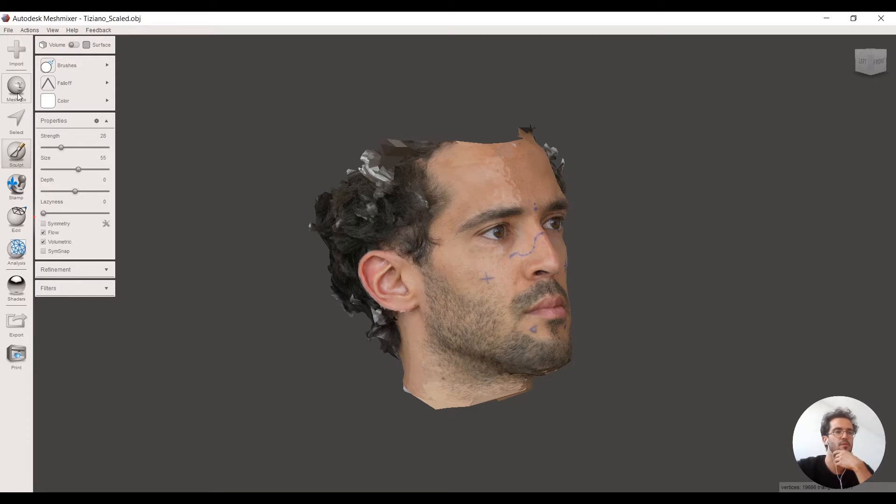
pyautogui.moveTo(445, 324); pyautogui.dragTo(414, 343, button='middle')
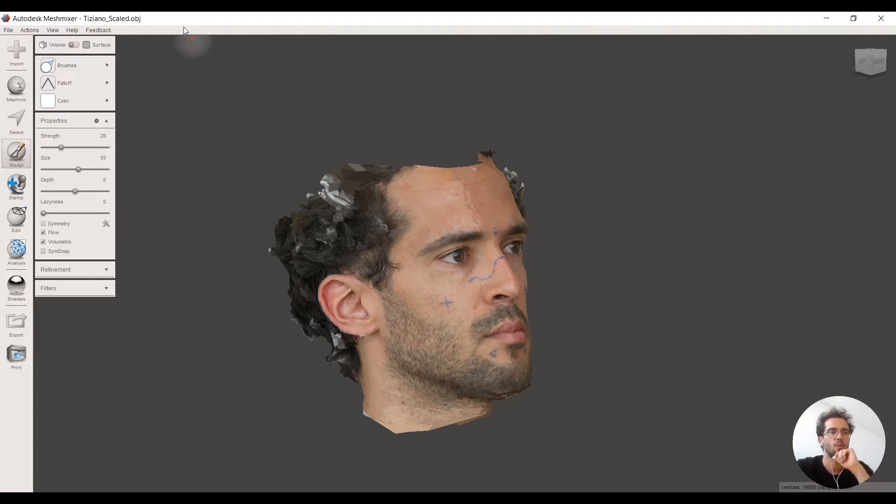
pyautogui.click(52, 30)
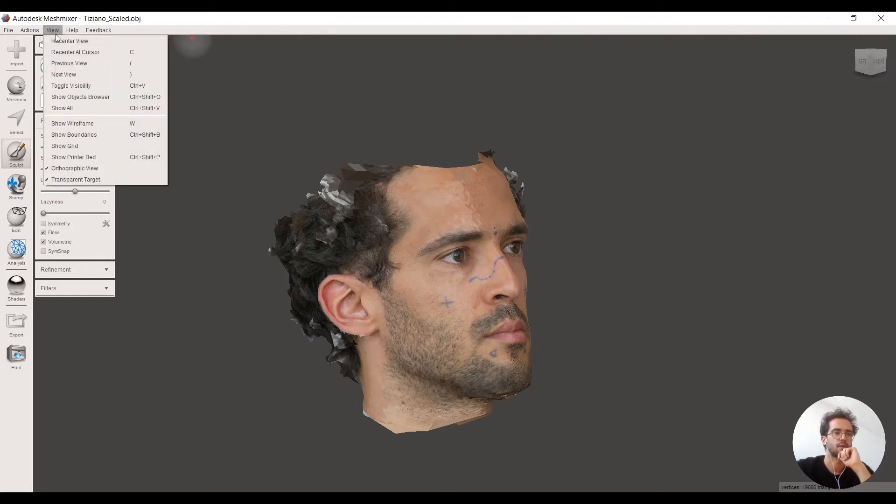
pyautogui.click(72, 145)
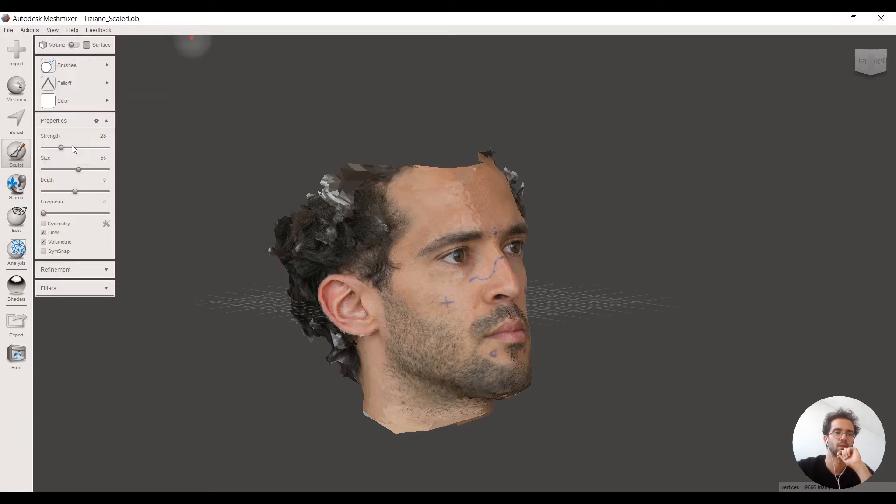
pyautogui.moveTo(684, 277); pyautogui.dragTo(625, 411, button='right')
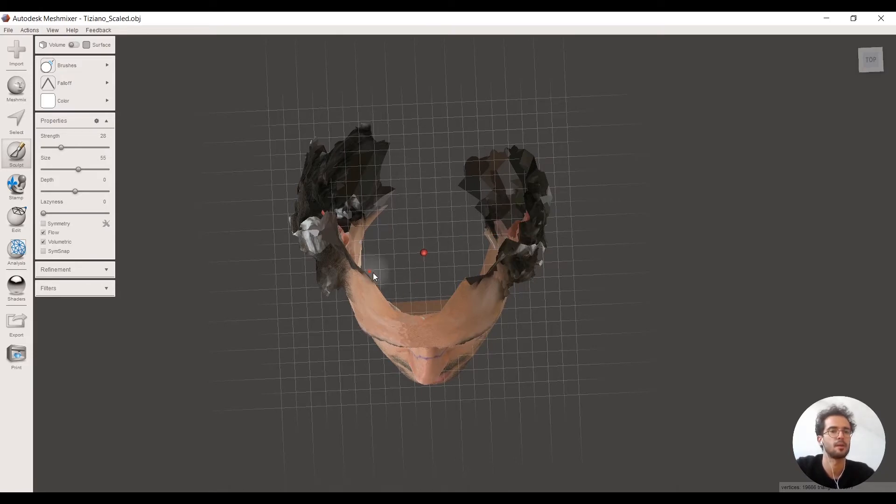
pyautogui.moveTo(542, 280); pyautogui.dragTo(533, 242, button='right')
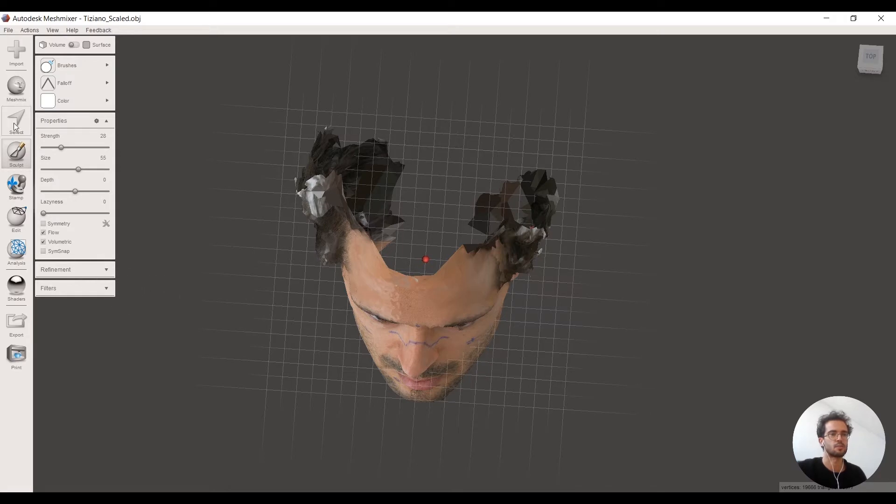
# Step: Place a flat plane primitive from the Meshmix library beside the head as a size reference
pyautogui.click(15, 84)
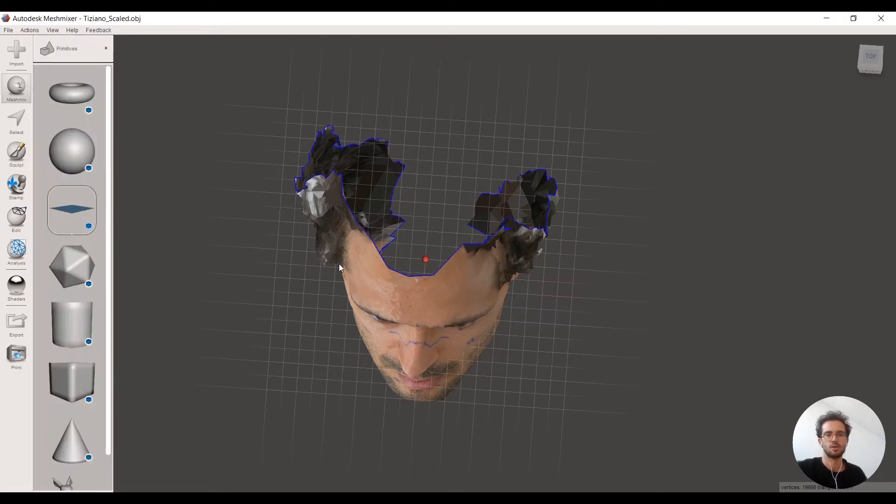
pyautogui.moveTo(204, 234); pyautogui.dragTo(275, 308)
pyautogui.moveTo(240, 429); pyautogui.dragTo(251, 344, button='right')
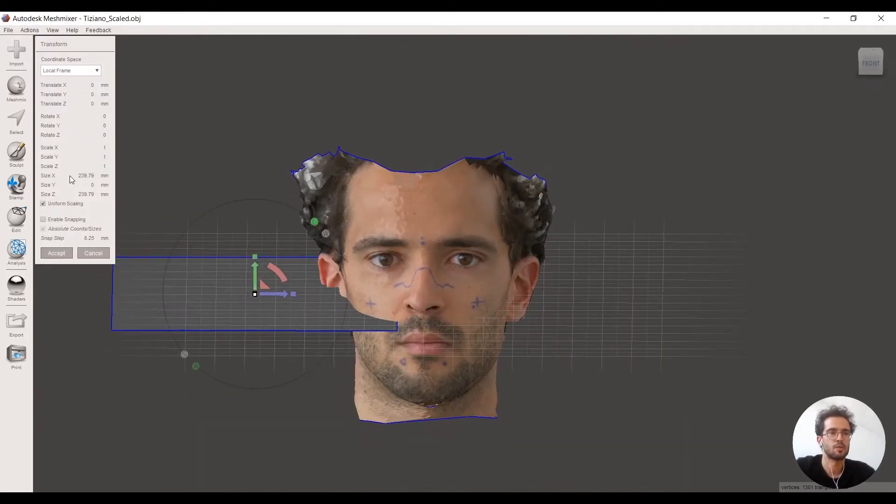
pyautogui.click(85, 176)
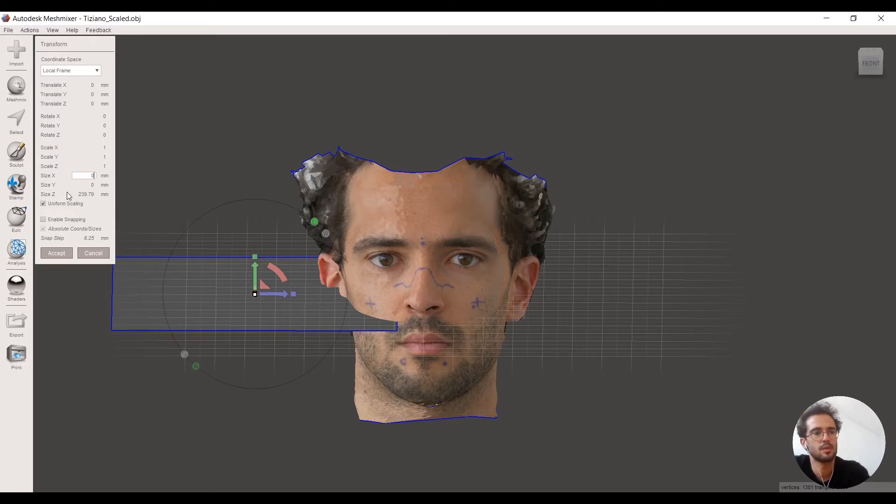
pyautogui.press('Return')
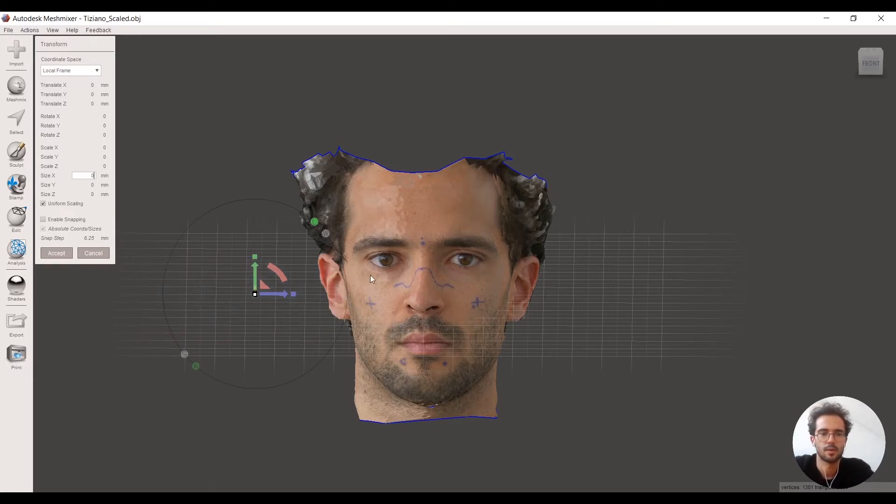
pyautogui.moveTo(153, 207)
pyautogui.mouseDown(button='right')
pyautogui.moveTo(230, 316)
pyautogui.moveTo(238, 349)
pyautogui.moveTo(231, 282)
pyautogui.moveTo(197, 266)
pyautogui.mouseUp(button='right')
pyautogui.hotkey('ctrl', 'z')
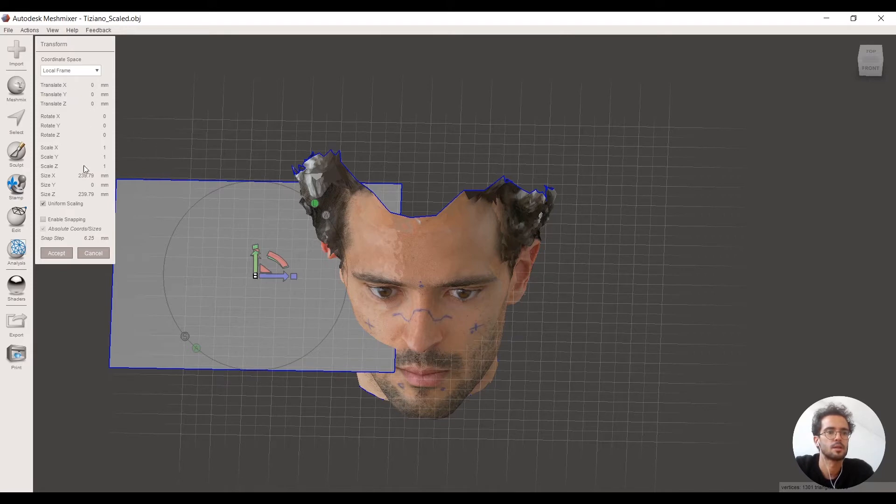
pyautogui.click(66, 70)
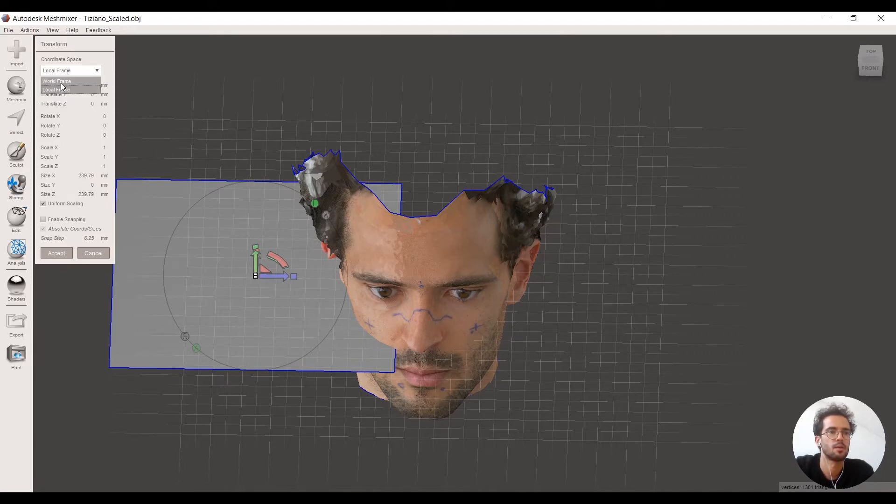
pyautogui.click(67, 82)
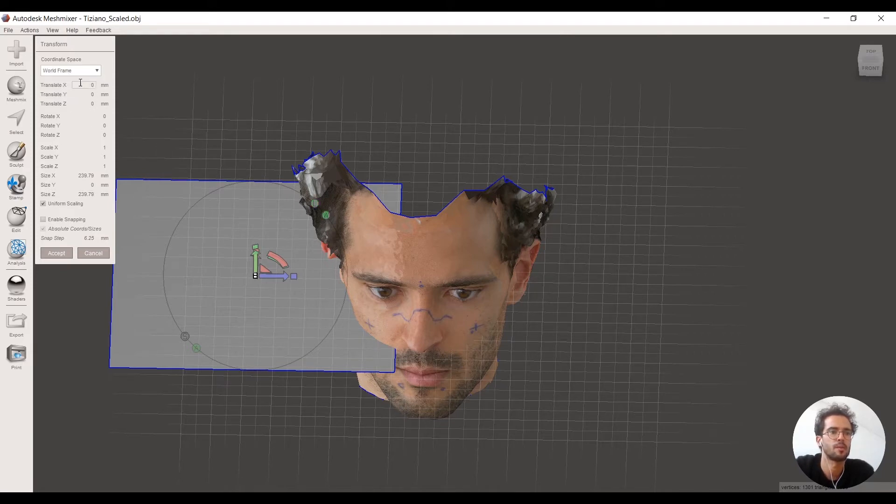
pyautogui.moveTo(256, 259)
pyautogui.mouseDown(button='right')
pyautogui.moveTo(256, 242)
pyautogui.moveTo(248, 255)
pyautogui.mouseUp(button='right')
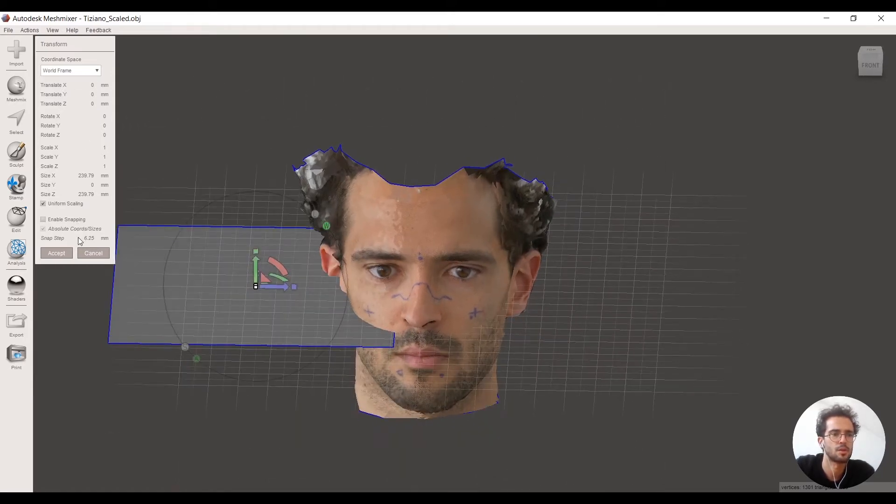
pyautogui.press('Tab')
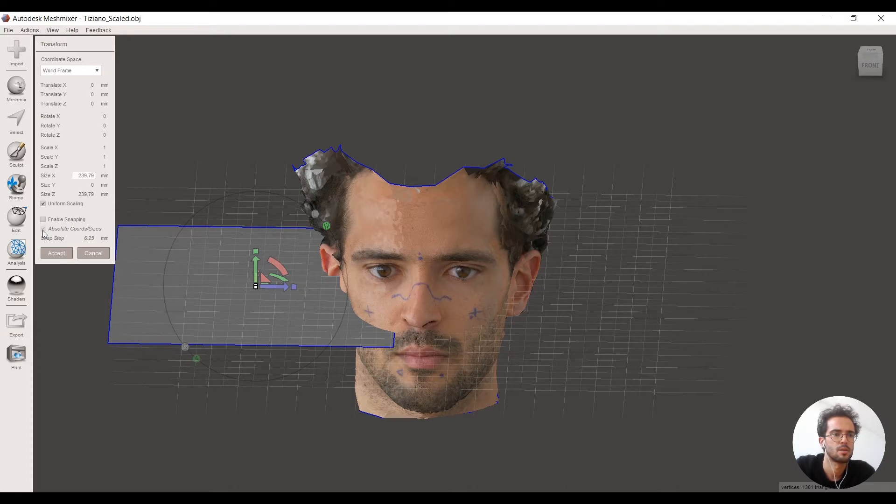
pyautogui.click(87, 95)
pyautogui.click(91, 253)
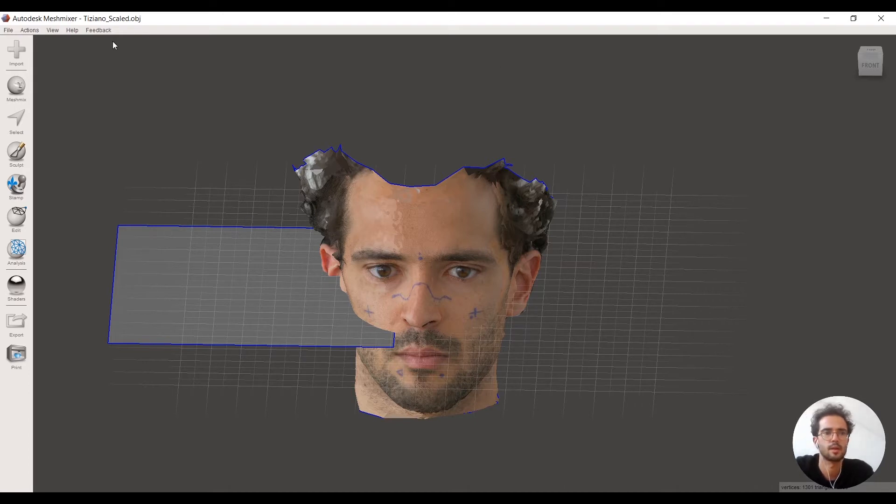
# Step: Show the object browser, delete the plane primitive beside the head, and select Tiziano_Scaled.obj
pyautogui.click(55, 30)
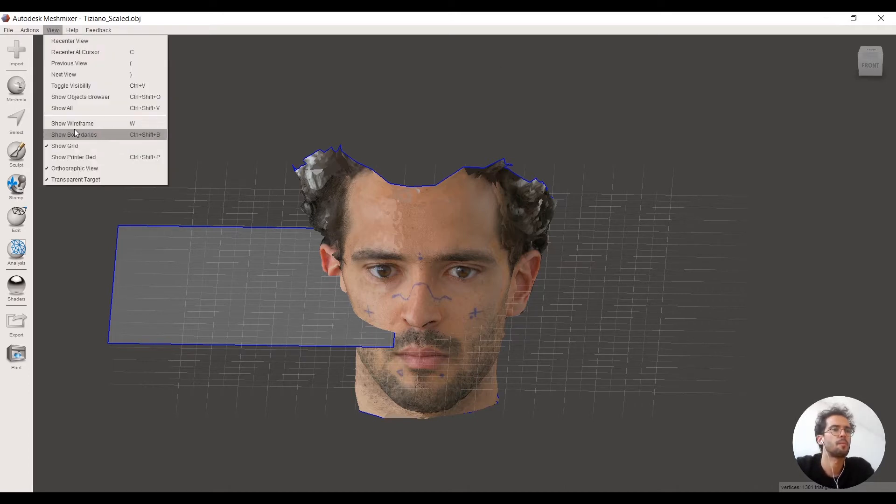
pyautogui.click(81, 98)
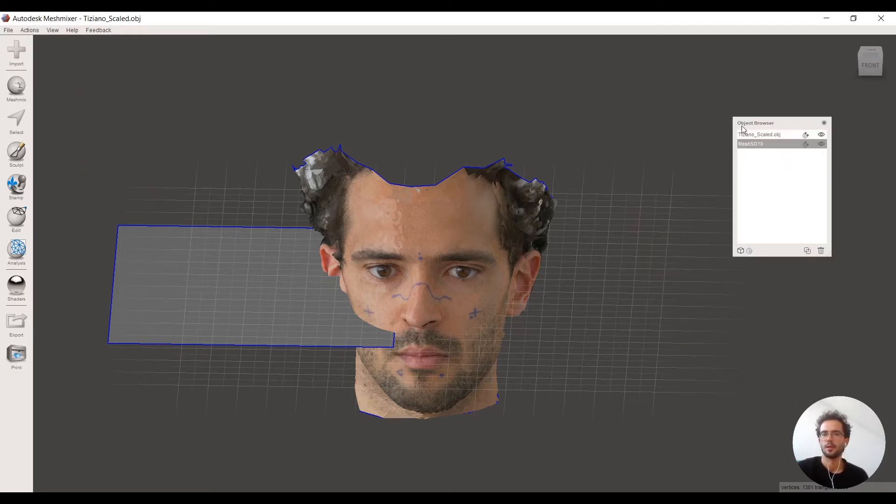
pyautogui.click(52, 30)
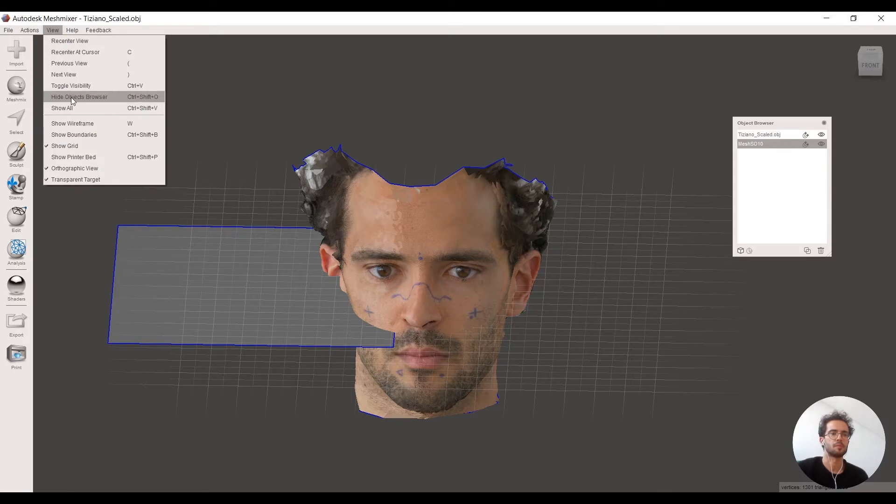
pyautogui.click(762, 189)
pyautogui.click(854, 274)
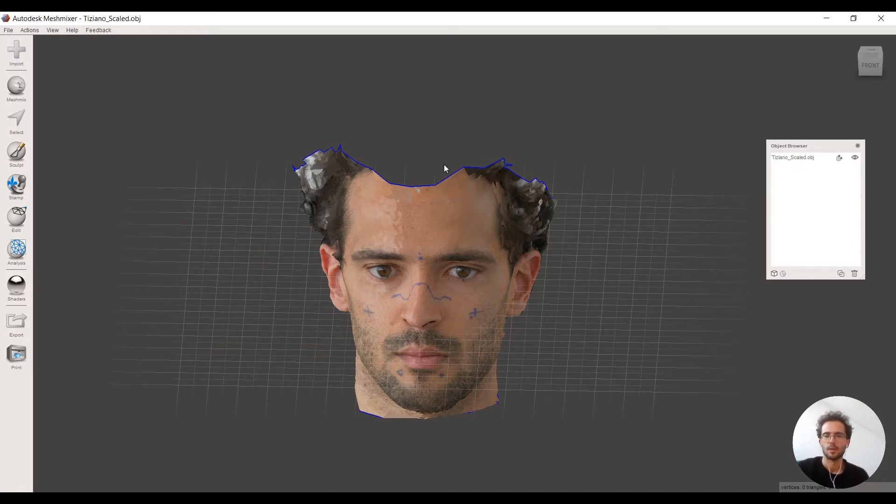
pyautogui.click(787, 160)
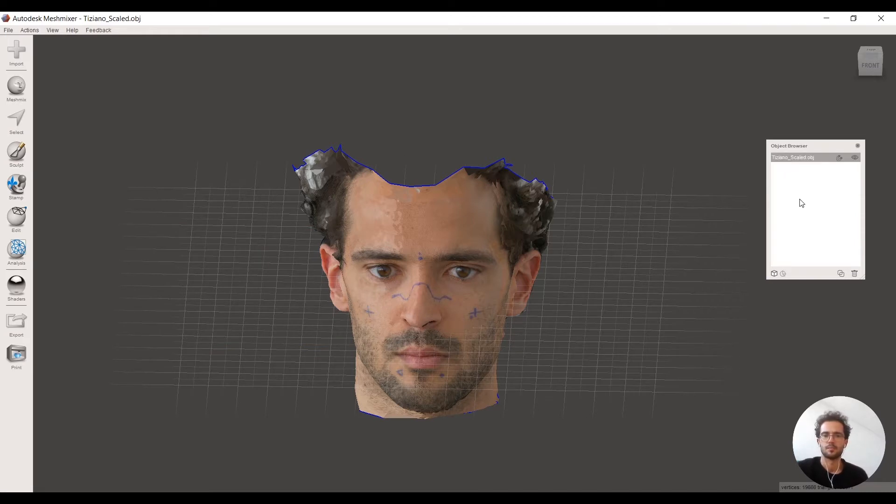
# Step: Save the project in the MeshMixer folder as Tiziano-Mask-2.mix, overwriting the existing file
pyautogui.moveTo(571, 346); pyautogui.dragTo(513, 341, button='right')
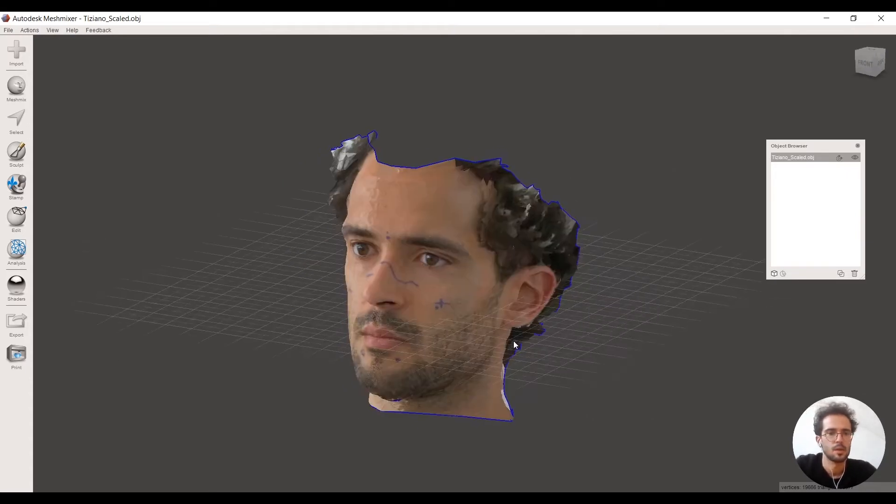
pyautogui.click(8, 31)
pyautogui.click(17, 51)
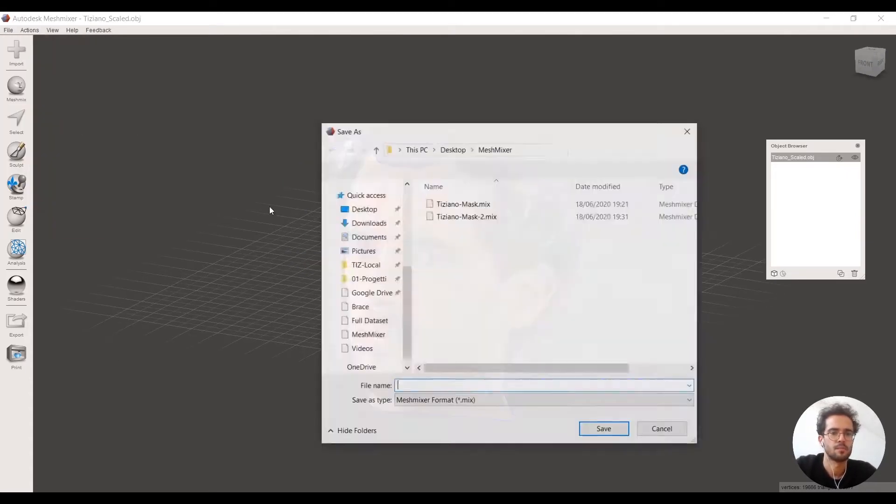
pyautogui.click(470, 216)
pyautogui.click(602, 428)
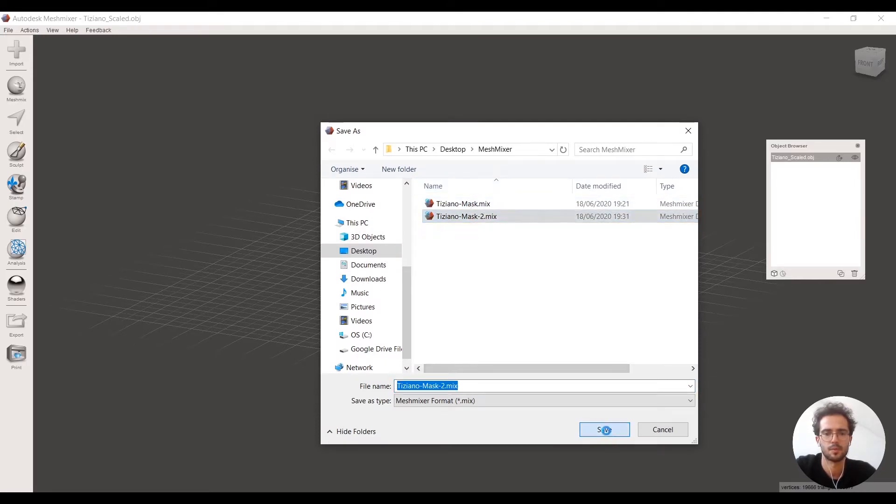
pyautogui.click(471, 262)
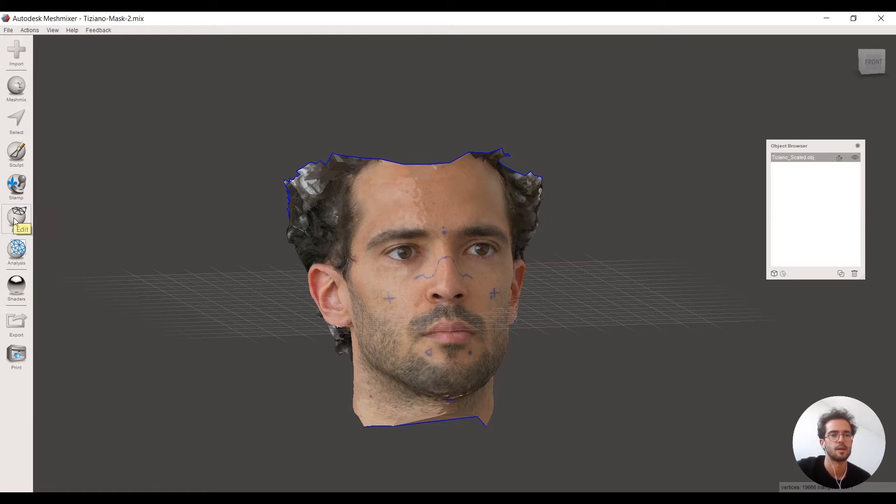
# Step: Place a new flat plane primitive beside the head and enable snapping with absolute coordinates
pyautogui.click(17, 88)
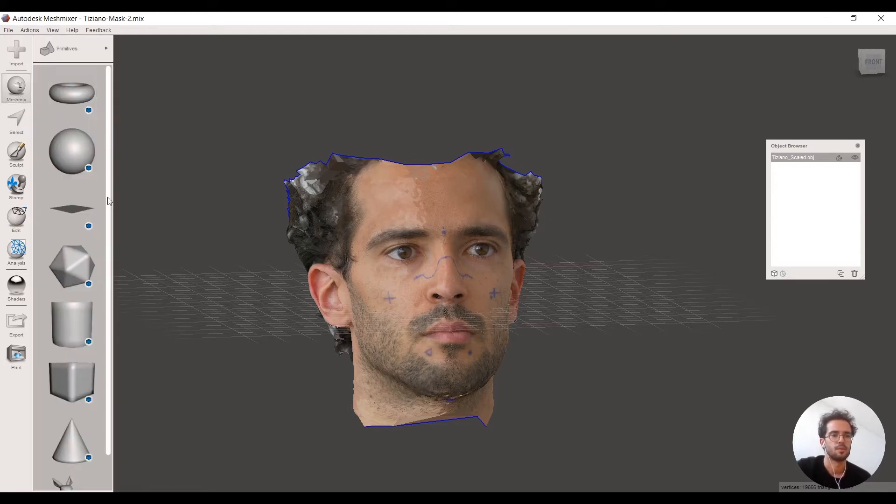
pyautogui.moveTo(217, 313); pyautogui.dragTo(218, 313)
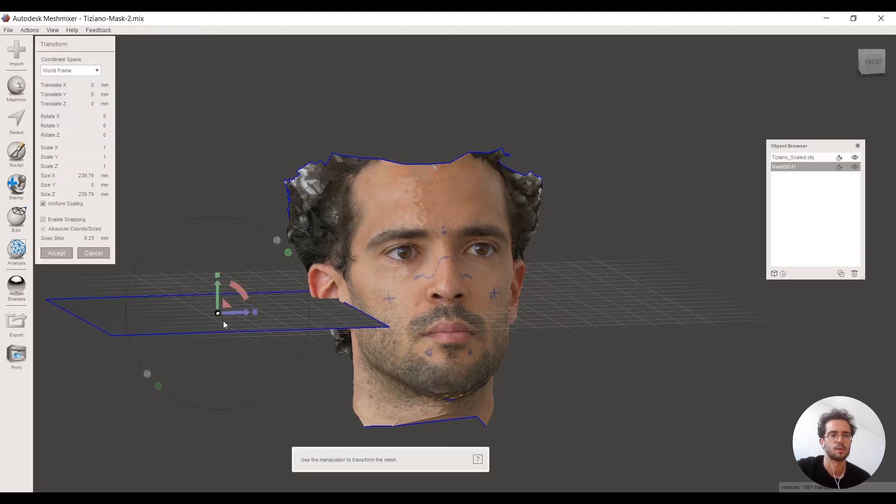
pyautogui.click(44, 220)
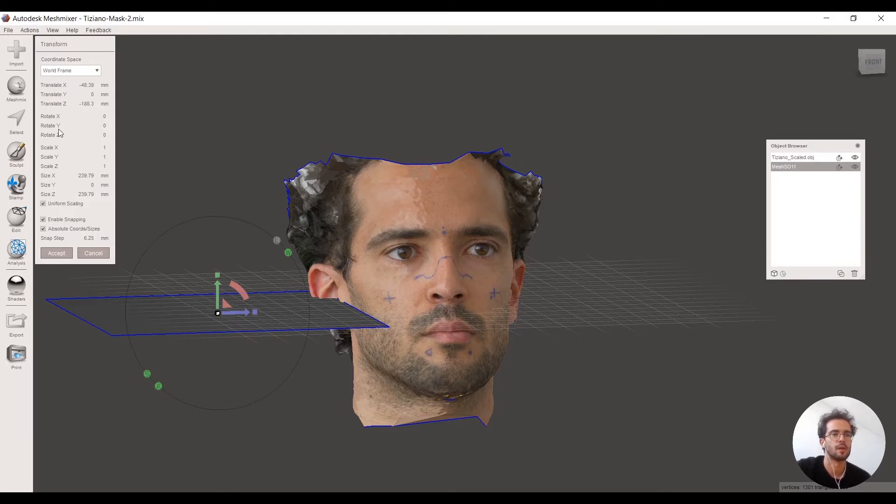
# Step: Move the plane to the world origin by setting Translate X and Translate Z to 0 mm, and accept the transform
pyautogui.click(80, 85)
pyautogui.write('0')
pyautogui.click(81, 104)
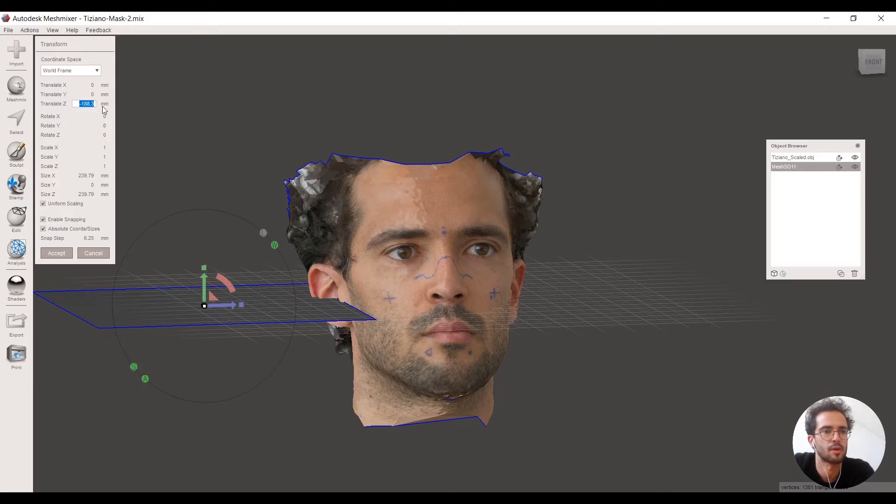
pyautogui.write('0')
pyautogui.moveTo(550, 393); pyautogui.dragTo(521, 485, button='right')
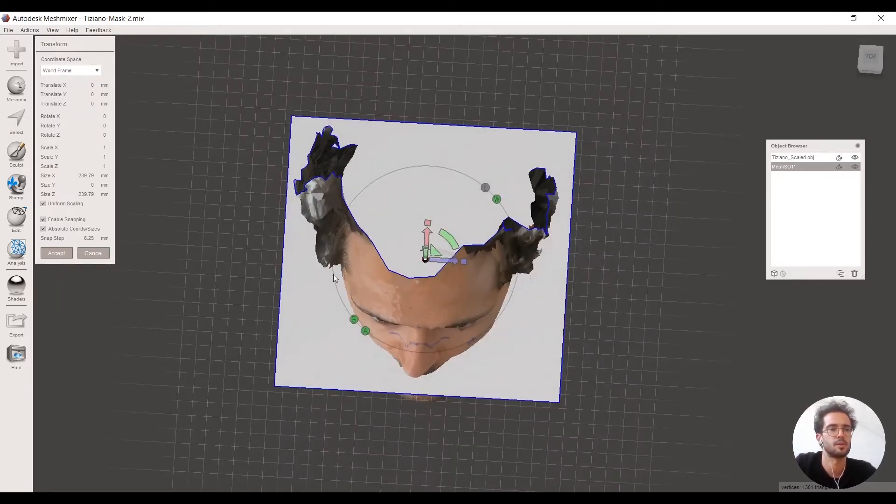
pyautogui.click(61, 253)
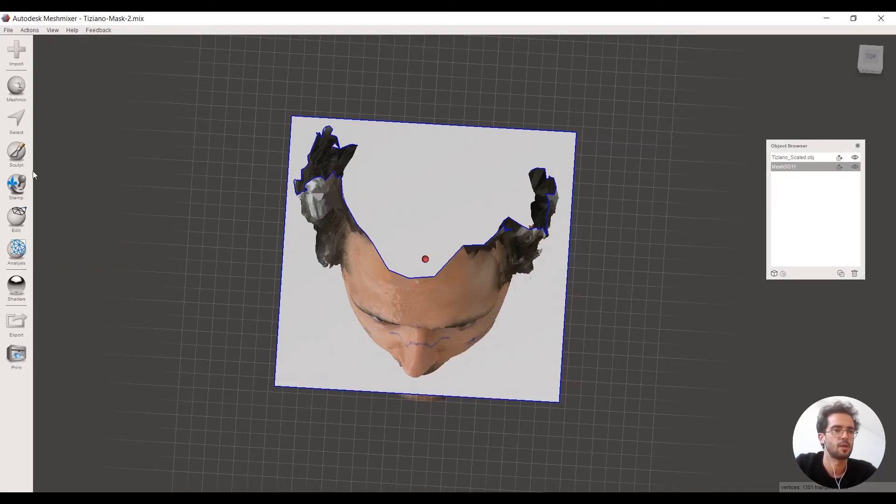
# Step: Duplicate the plane at the origin twice and start transforming the second copy
pyautogui.click(841, 273)
pyautogui.click(841, 274)
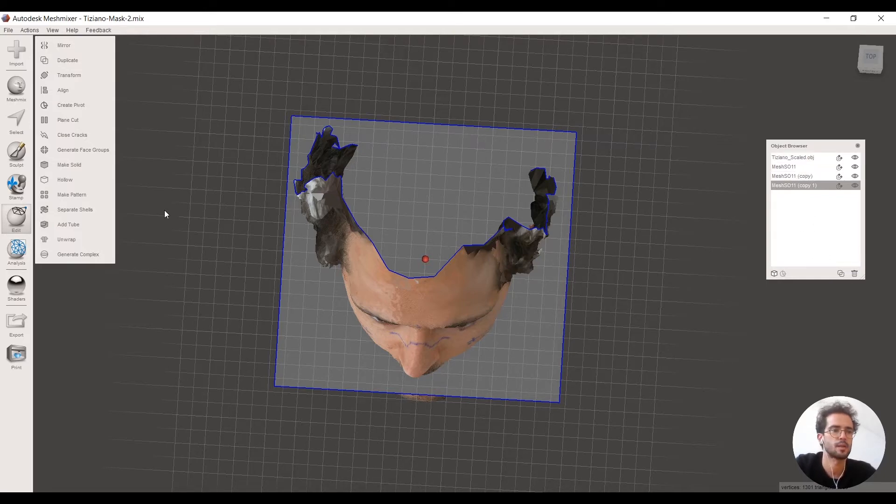
pyautogui.click(68, 75)
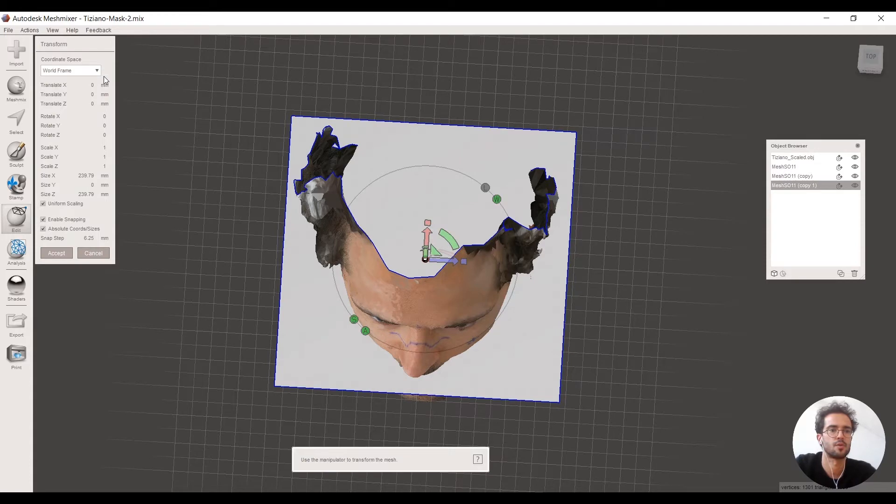
# Step: Try rotating the second plane copy 90 degrees about Y and reset that rotation to 0
pyautogui.click(98, 125)
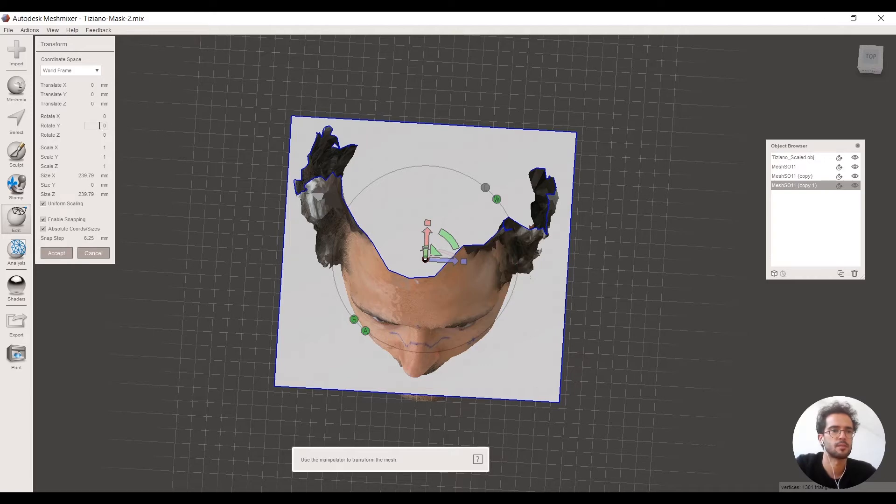
pyautogui.write('90')
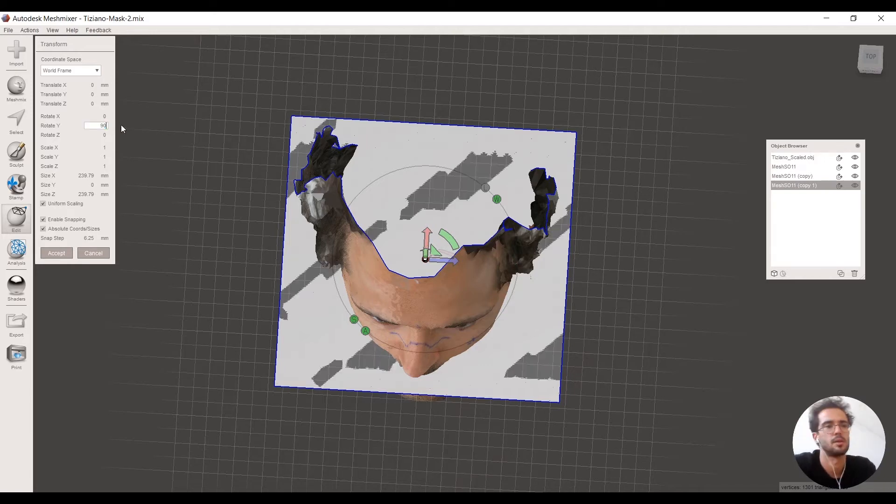
pyautogui.moveTo(285, 262); pyautogui.dragTo(283, 217, button='right')
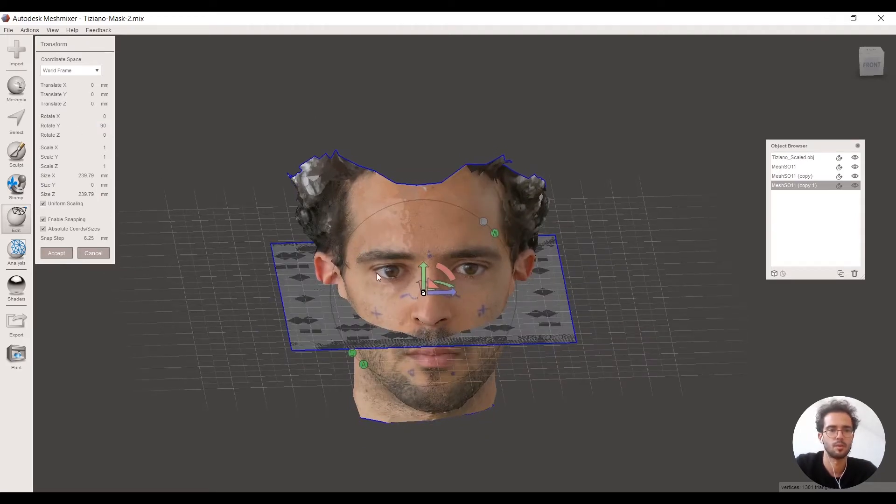
pyautogui.click(102, 125)
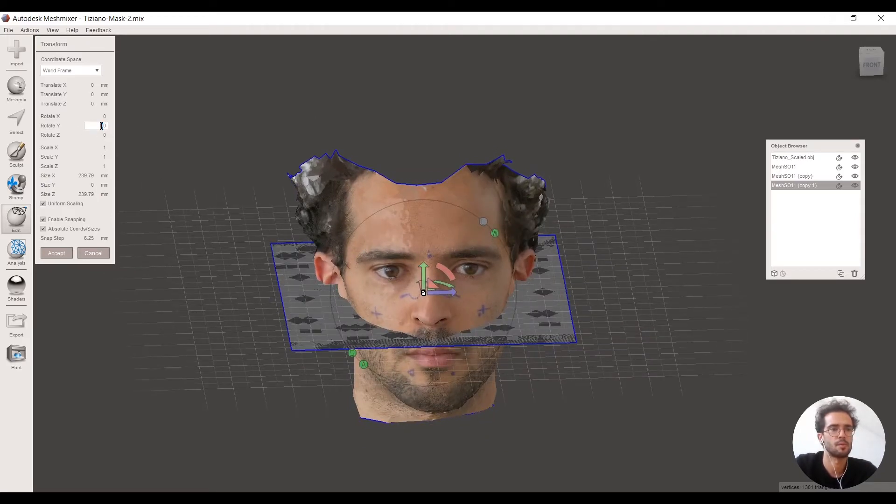
pyautogui.doubleClick(102, 126)
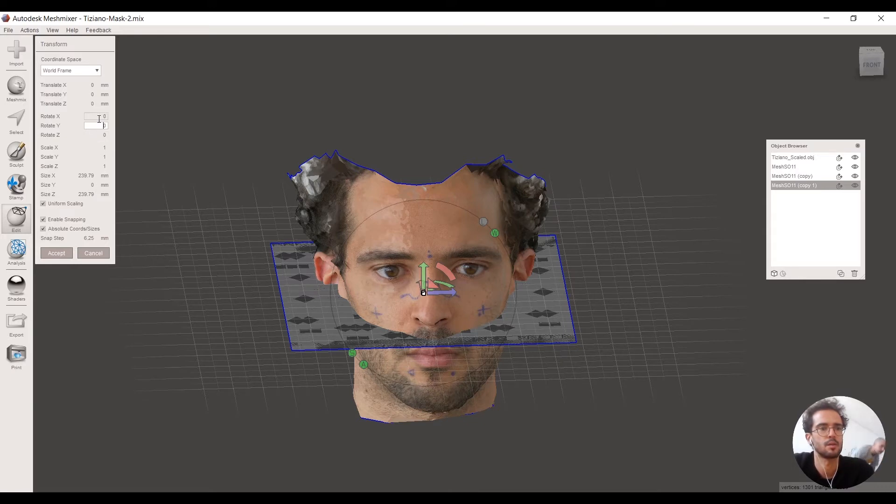
# Step: Rotate the second plane copy 90 degrees about X and accept the transform
pyautogui.click(102, 116)
pyautogui.write('9')
pyautogui.press('Return')
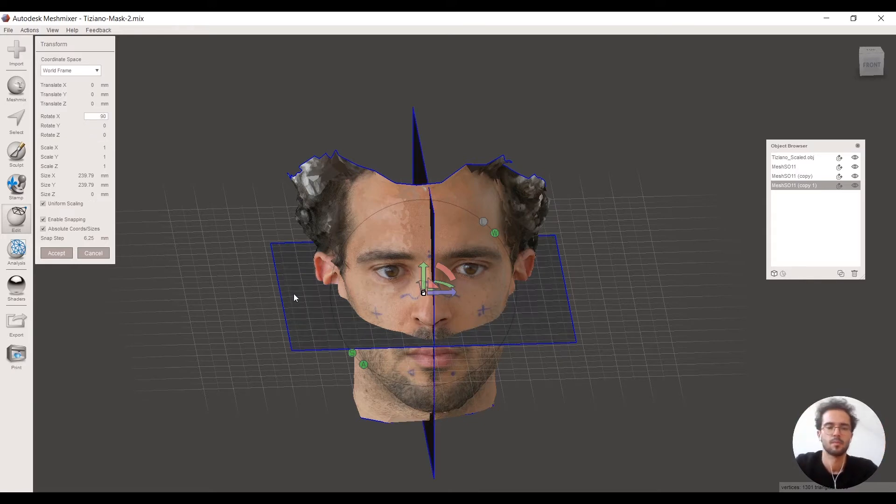
pyautogui.moveTo(320, 311); pyautogui.dragTo(392, 136, button='right')
# Step: Rotate the first plane copy, MeshSO11 (copy), 90 degrees about Z, accept the transform, and reselect the head
pyautogui.click(818, 177)
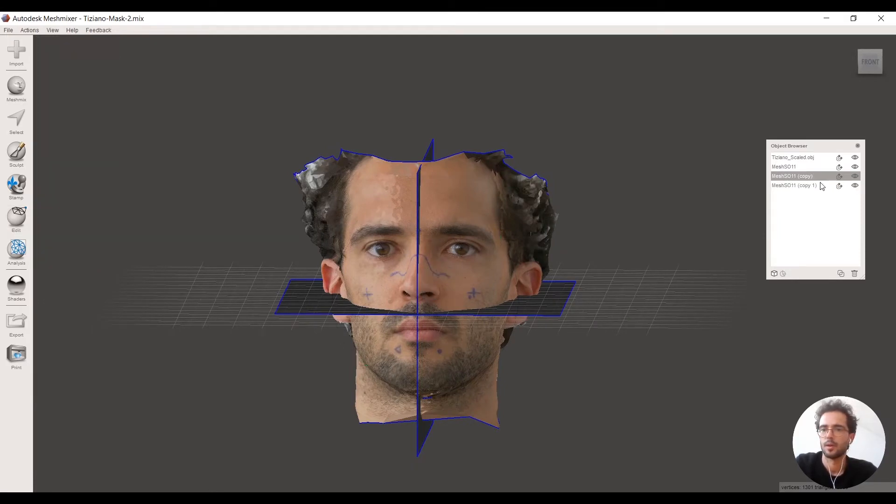
pyautogui.moveTo(256, 237); pyautogui.dragTo(246, 353, button='right')
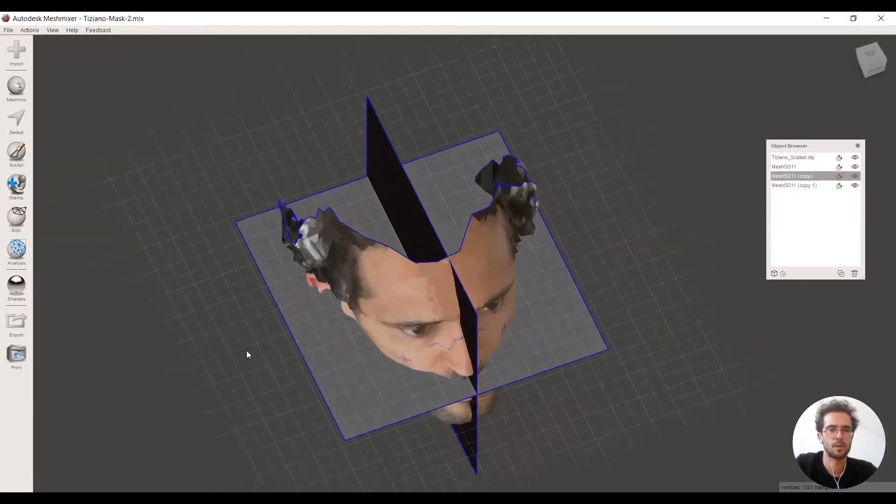
pyautogui.click(17, 217)
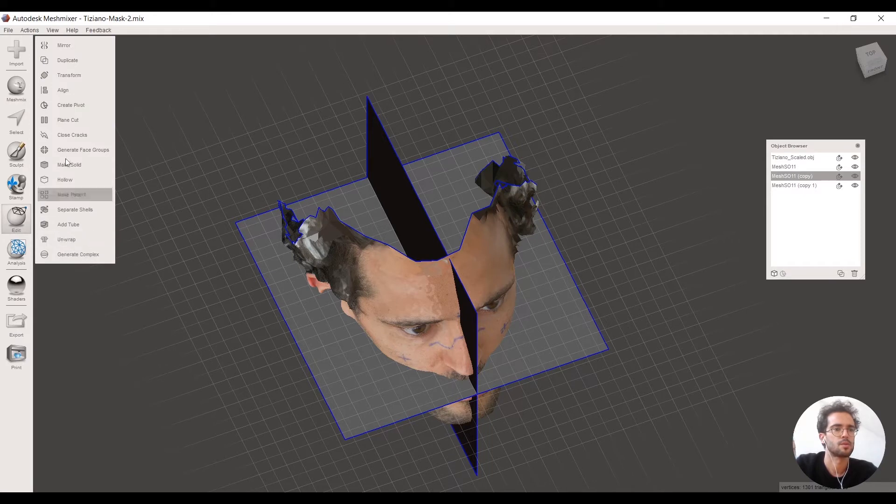
pyautogui.click(69, 76)
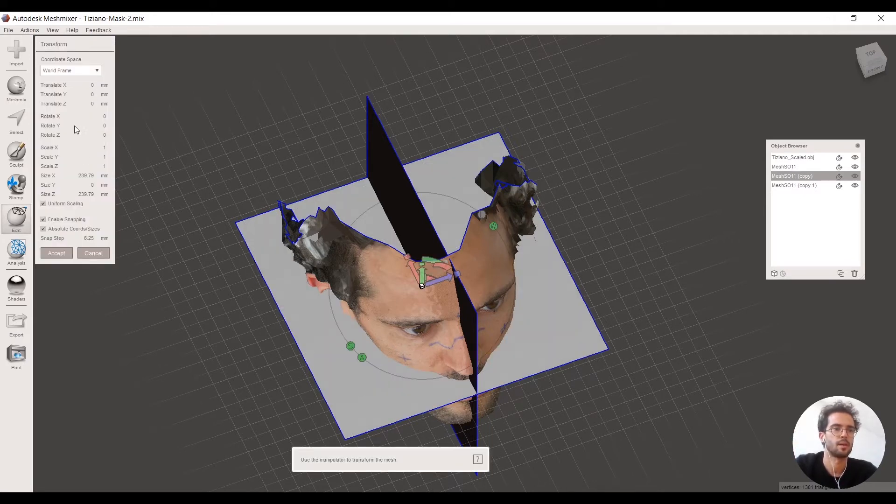
pyautogui.click(97, 116)
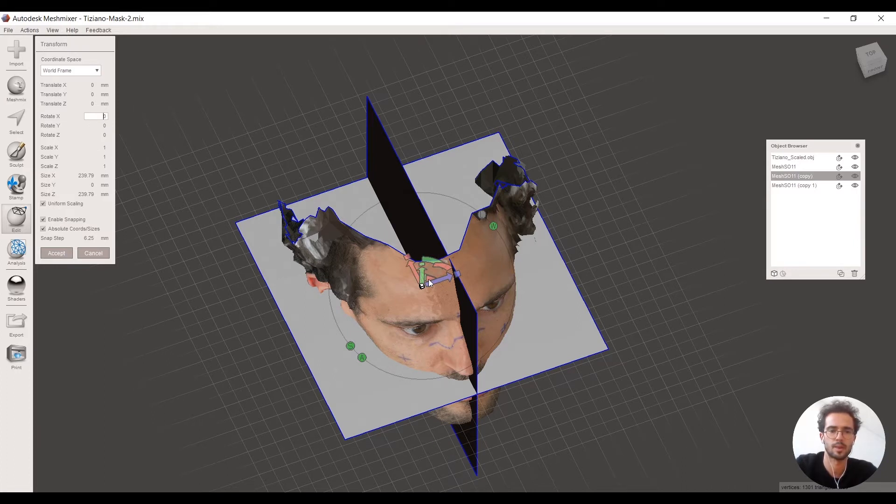
pyautogui.click(97, 135)
pyautogui.write('90')
pyautogui.press('Return')
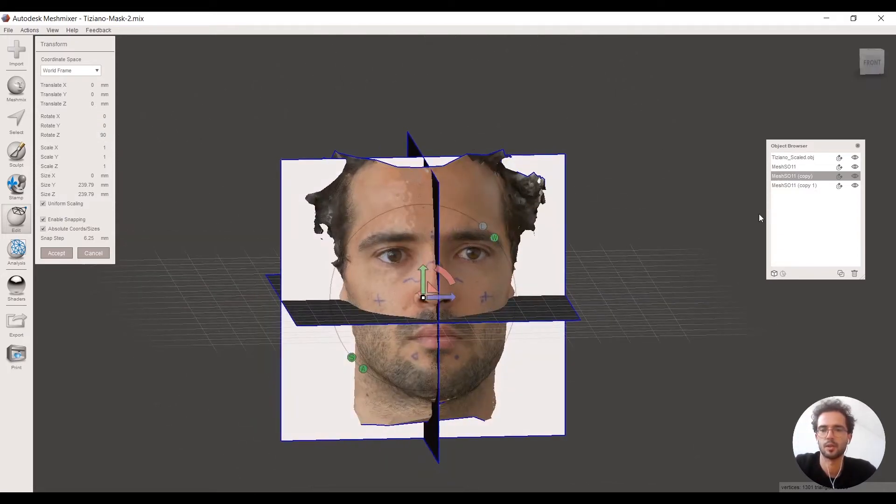
pyautogui.click(66, 253)
pyautogui.moveTo(113, 317); pyautogui.dragTo(170, 363, button='right')
pyautogui.click(464, 261)
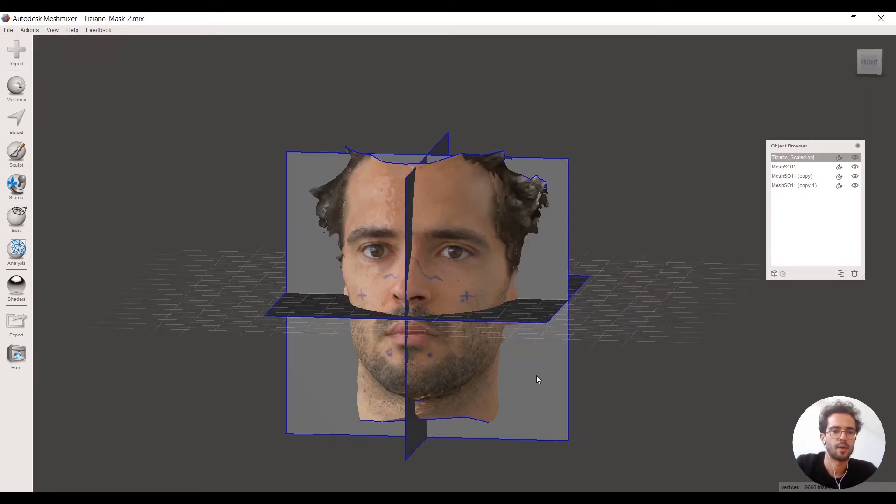
# Step: View the head from the front and enlarge the Object Browser
pyautogui.moveTo(481, 295); pyautogui.dragTo(463, 257, button='right')
pyautogui.moveTo(427, 294); pyautogui.dragTo(408, 290, button='right')
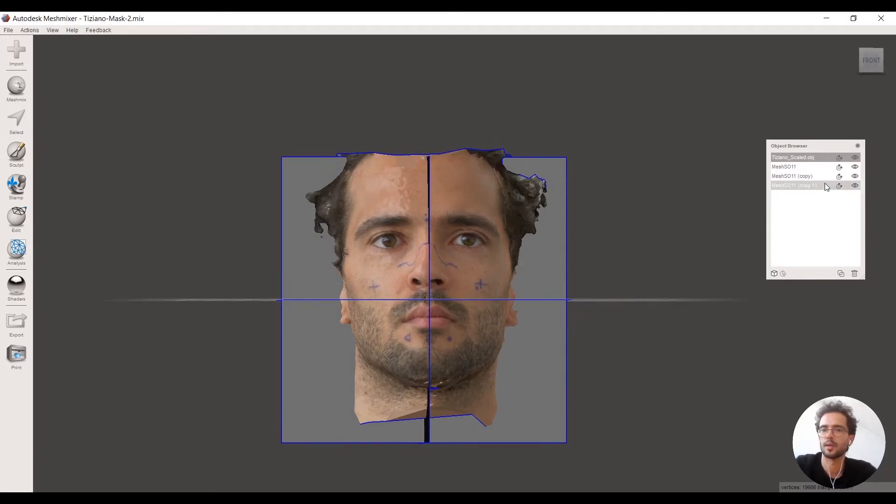
pyautogui.moveTo(864, 277); pyautogui.dragTo(875, 382)
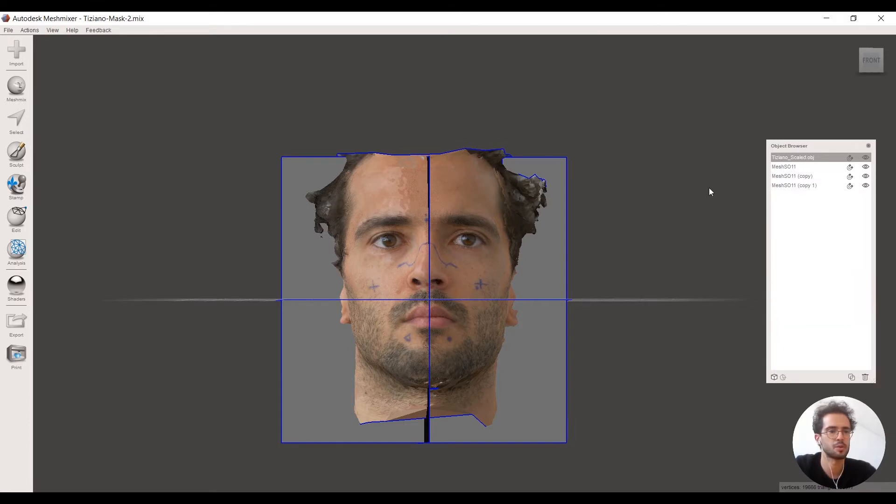
# Step: Transform the head scan by moving it down along the vertical axis to a Translate Y of -43.75 mm
pyautogui.click(17, 219)
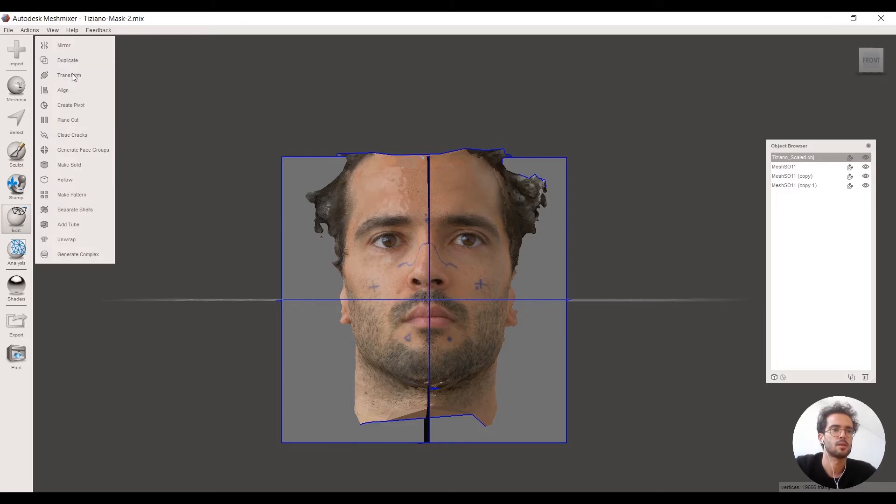
pyautogui.click(72, 75)
pyautogui.moveTo(424, 266); pyautogui.dragTo(424, 331)
pyautogui.moveTo(279, 280); pyautogui.dragTo(344, 296, button='right')
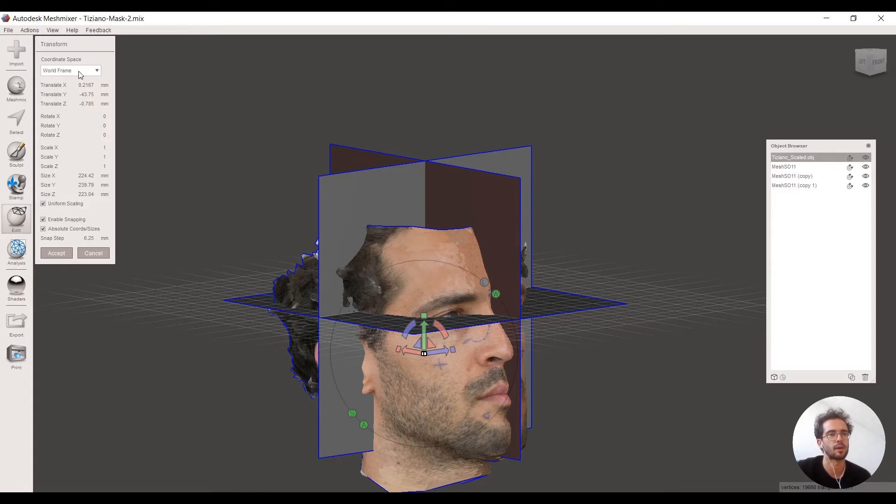
# Step: Turn the orthographic view off and back on while inspecting the lowered head
pyautogui.click(58, 30)
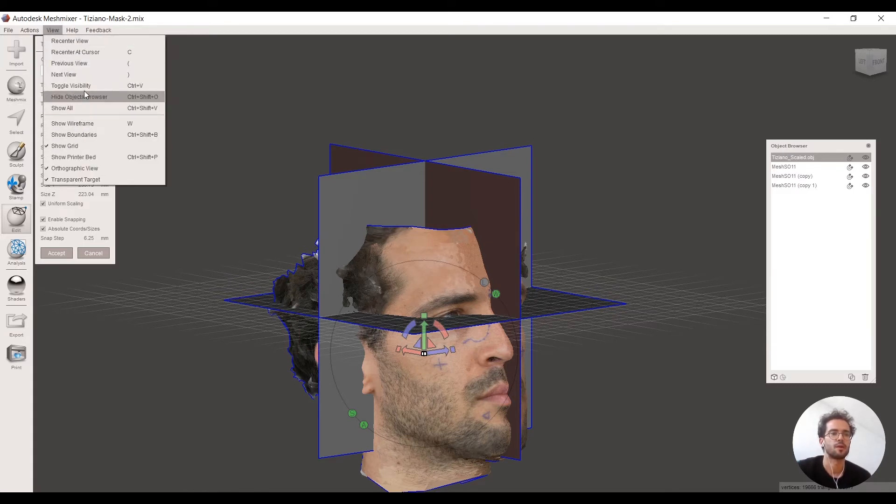
pyautogui.click(77, 168)
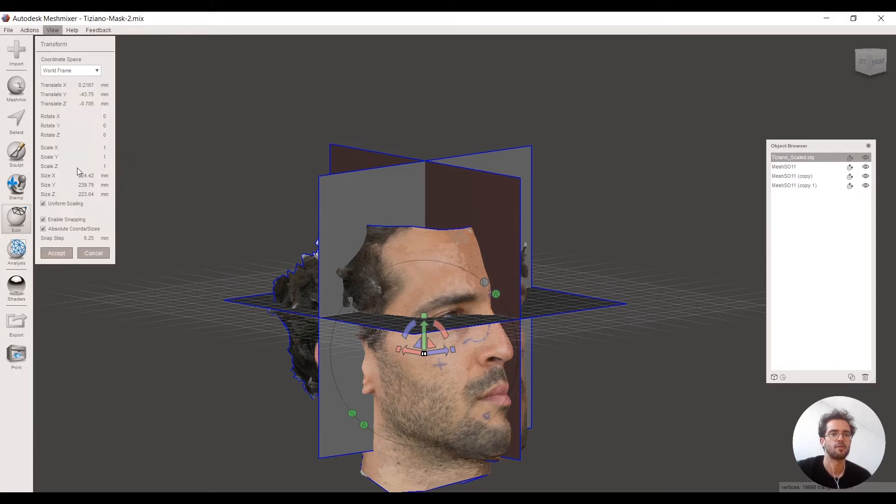
pyautogui.moveTo(467, 400); pyautogui.dragTo(404, 383, button='right')
pyautogui.moveTo(428, 341); pyautogui.dragTo(446, 243, button='middle')
pyautogui.click(52, 30)
pyautogui.click(74, 168)
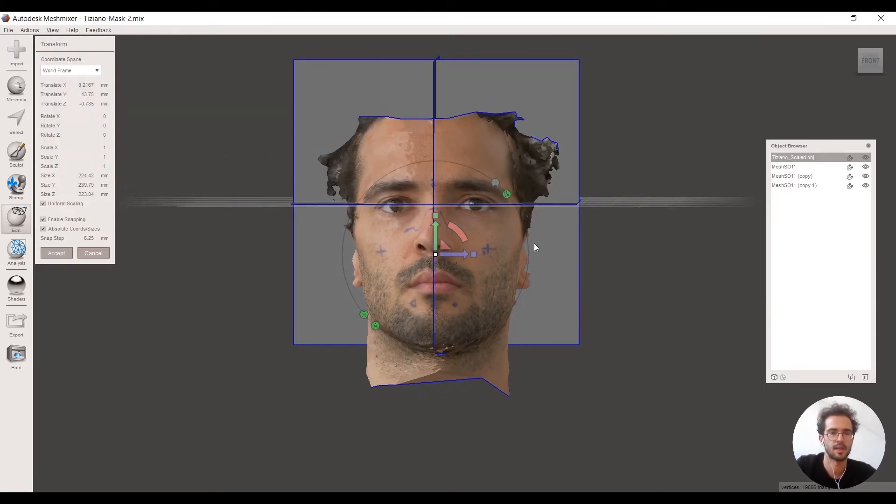
# Step: Disable snapping and fine-tune the head's height against the planes in the front view to a Translate Y of about -50.50 mm
pyautogui.click(869, 62)
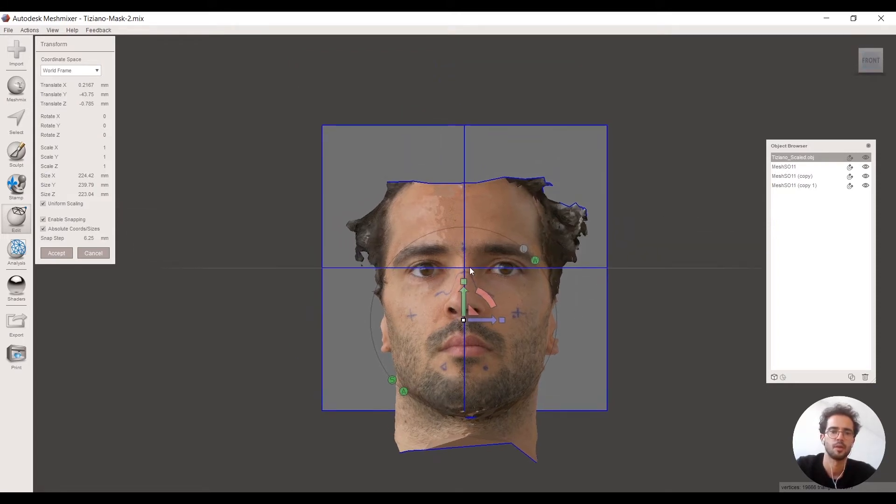
pyautogui.scroll(5, 470, 271)
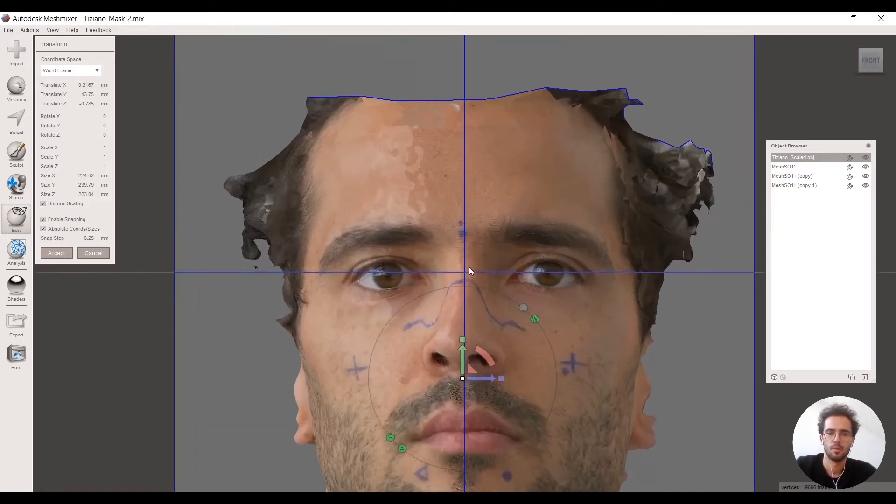
pyautogui.scroll(3, 469, 272)
pyautogui.moveTo(501, 260); pyautogui.dragTo(493, 49, button='middle')
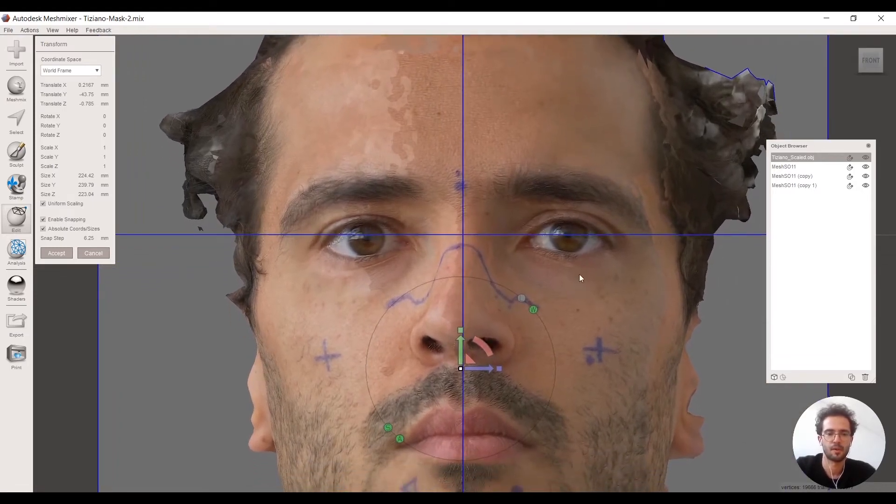
pyautogui.moveTo(492, 343); pyautogui.dragTo(485, 299, button='middle')
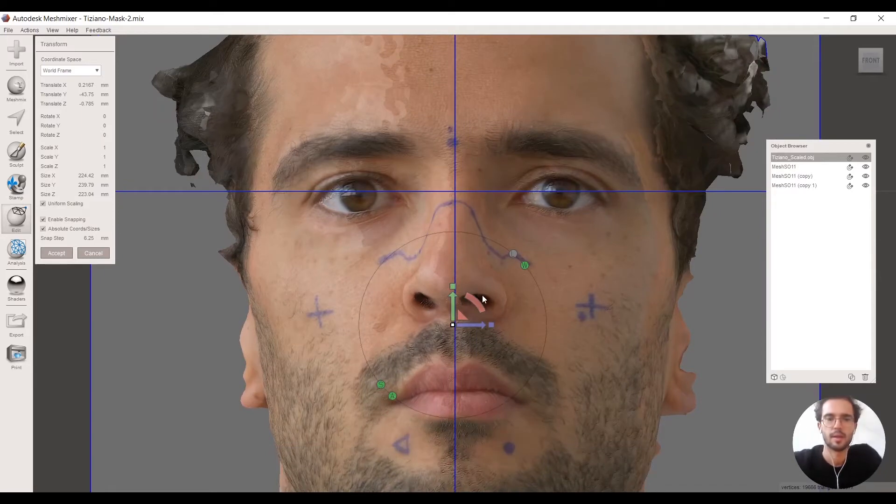
pyautogui.moveTo(453, 301); pyautogui.dragTo(451, 298)
pyautogui.click(43, 219)
pyautogui.moveTo(452, 301); pyautogui.dragTo(451, 298)
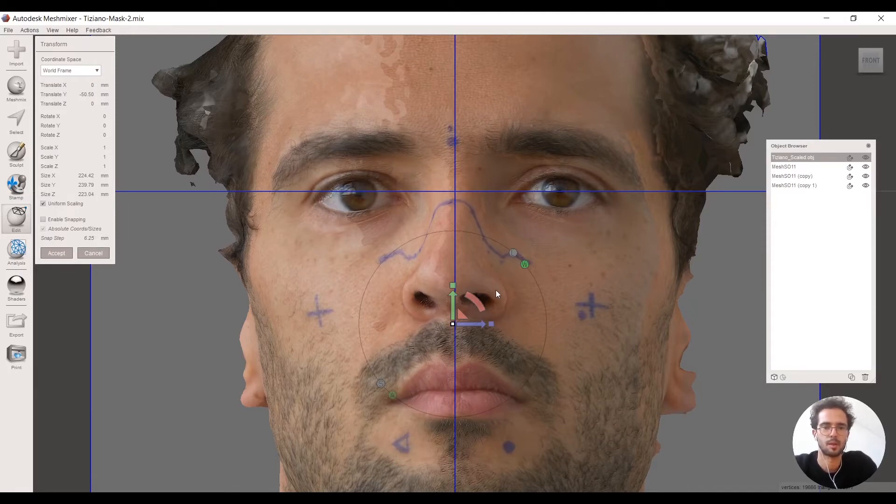
# Step: Rotate the head about 1.15 degrees around X, shift it sideways to a Translate Z of about -0.613 mm, and accept the transform
pyautogui.moveTo(475, 301); pyautogui.dragTo(452, 298)
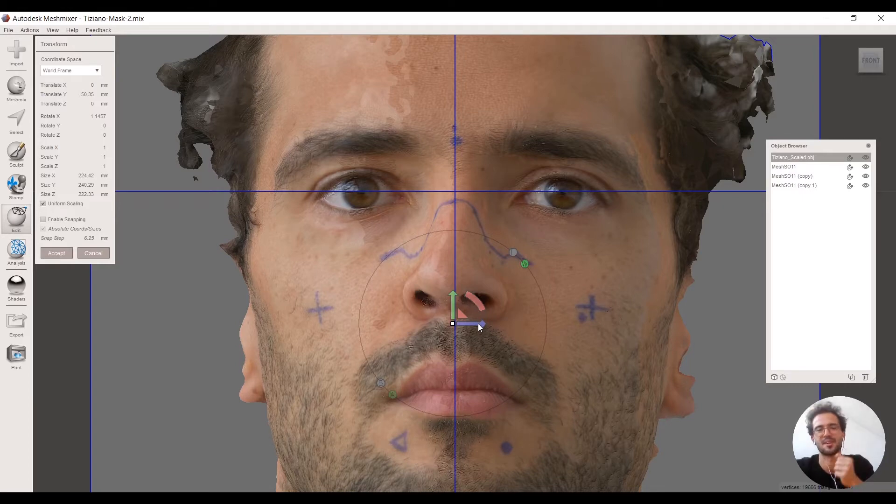
pyautogui.moveTo(479, 325); pyautogui.dragTo(477, 324)
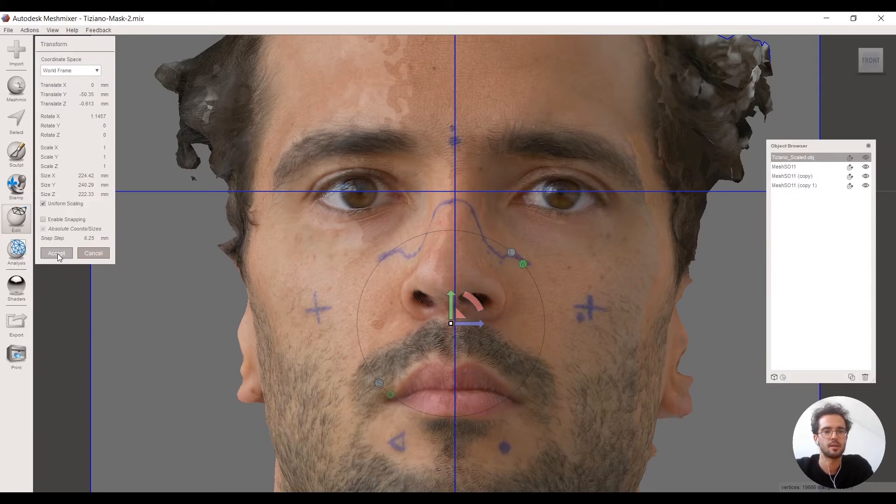
pyautogui.press('Return')
# Step: Delete the three reference planes MeshSO11, MeshSO11 (copy) and MeshSO11 (copy 1), and save the project
pyautogui.scroll(-3, 535, 314)
pyautogui.scroll(-1, 533, 321)
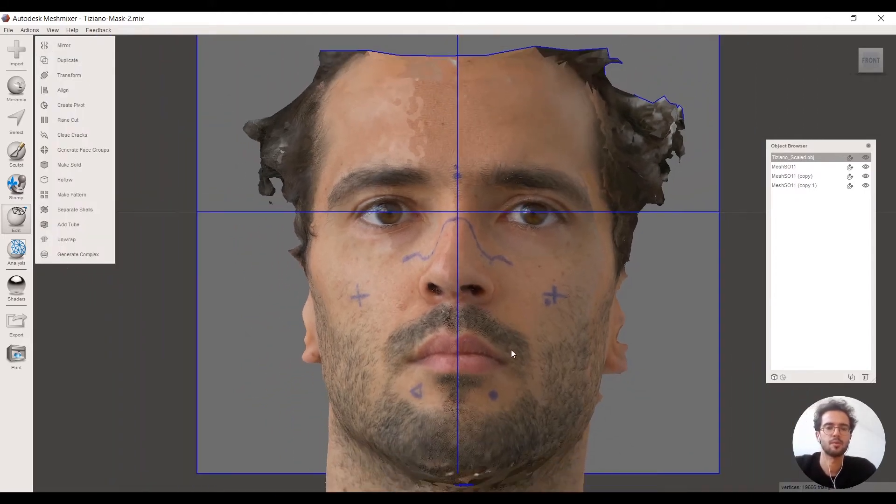
pyautogui.moveTo(573, 388); pyautogui.dragTo(591, 381, button='right')
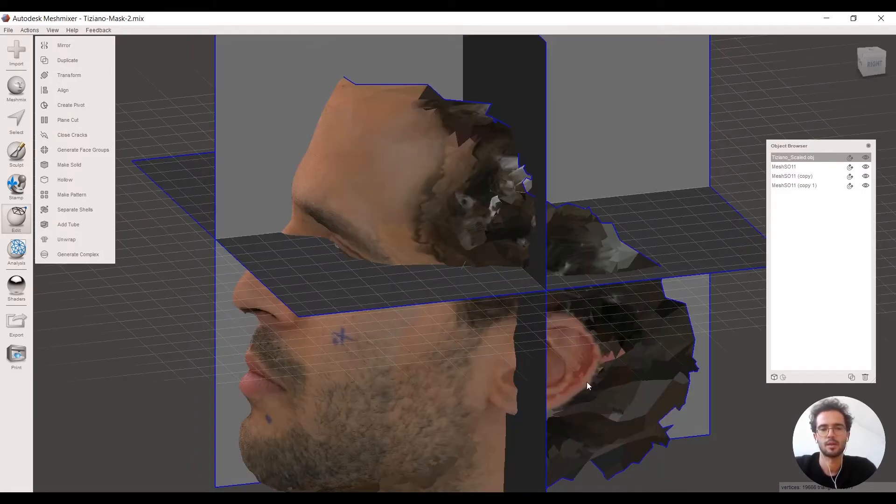
pyautogui.moveTo(476, 366); pyautogui.dragTo(535, 354, button='right')
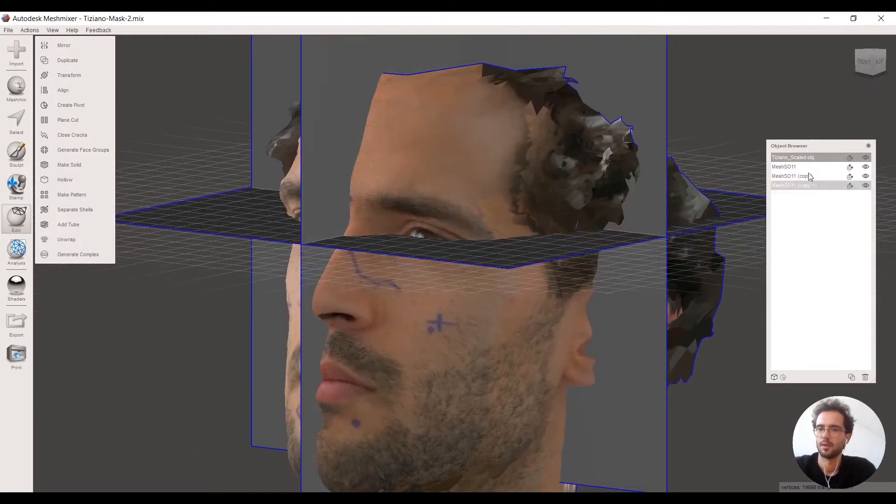
pyautogui.click(788, 166)
pyautogui.keyDown('shift'); pyautogui.click(796, 184); pyautogui.keyUp('shift')
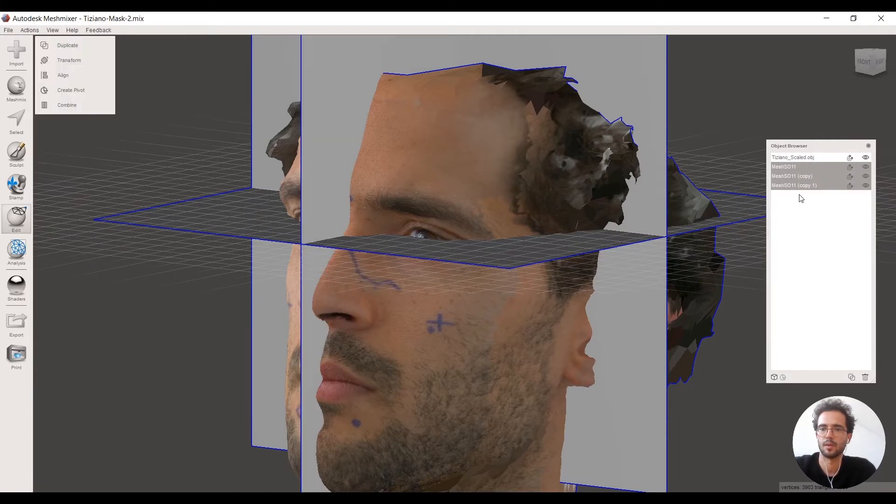
pyautogui.click(865, 377)
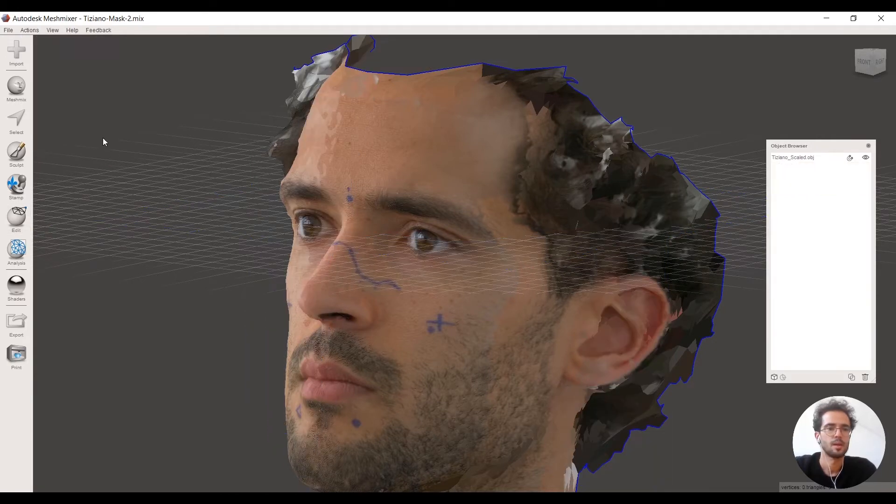
pyautogui.click(8, 30)
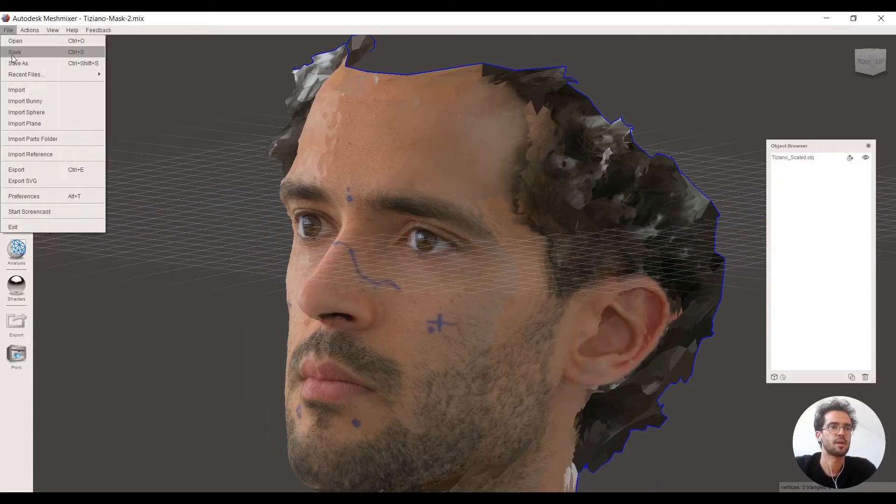
pyautogui.click(12, 56)
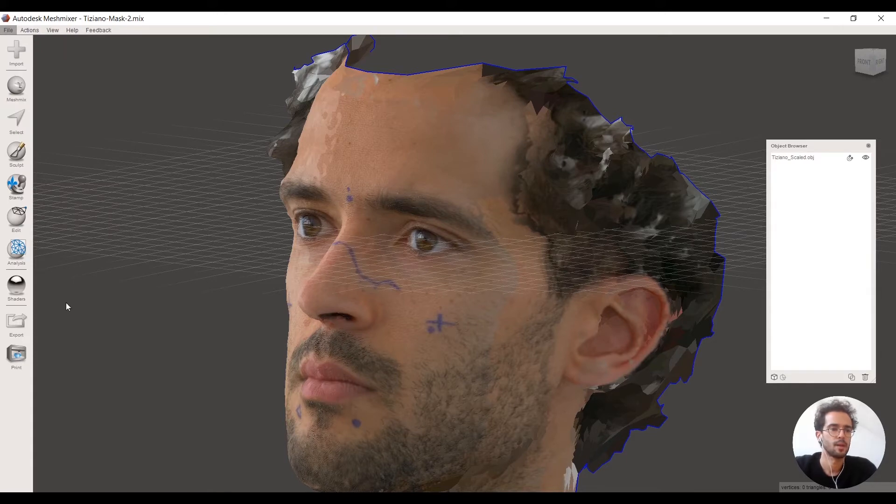
# Step: Export the head mesh in OBJ Format with Per-Vertex Color, named with the person's first name plus "-For-Fusion"
pyautogui.click(785, 157)
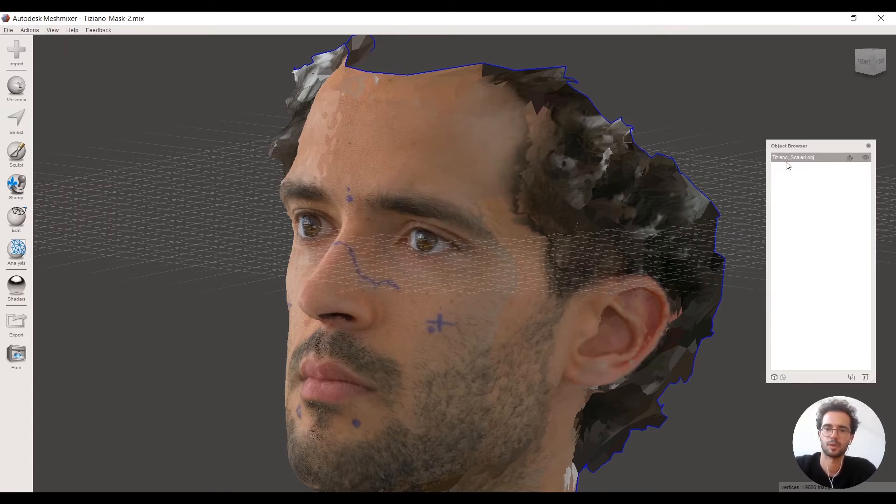
pyautogui.click(20, 327)
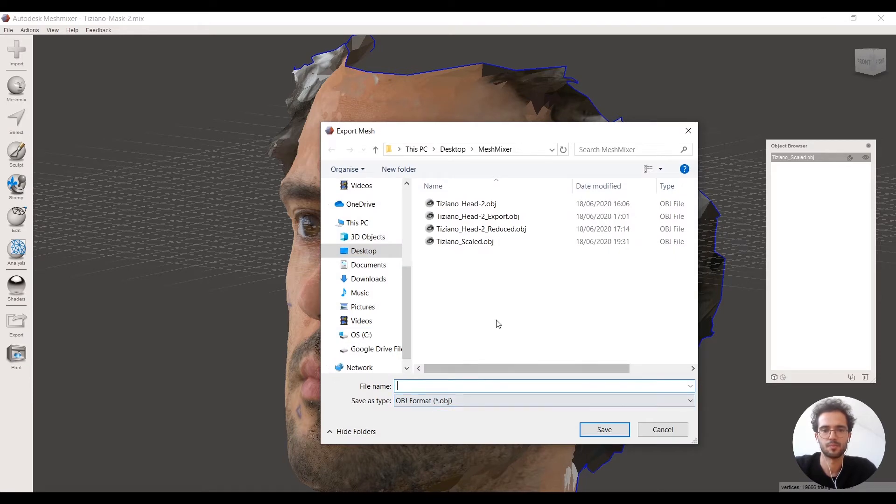
pyautogui.write('Tizi')
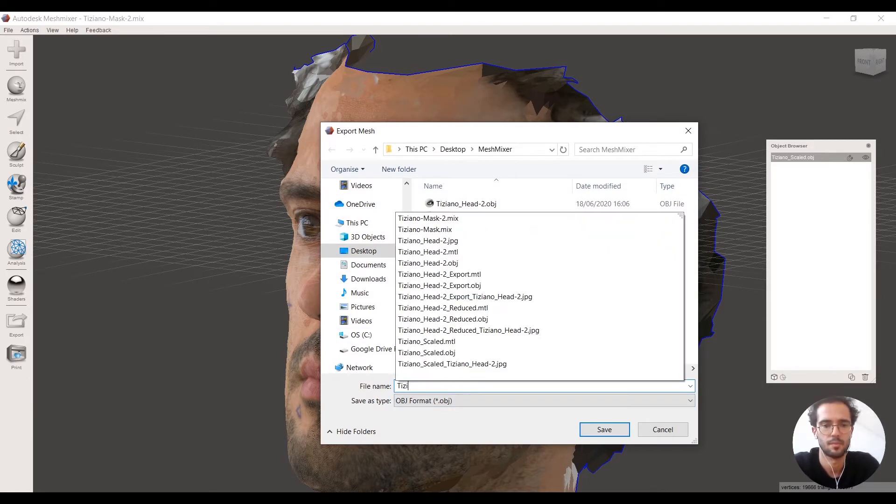
pyautogui.write('ano-Fo')
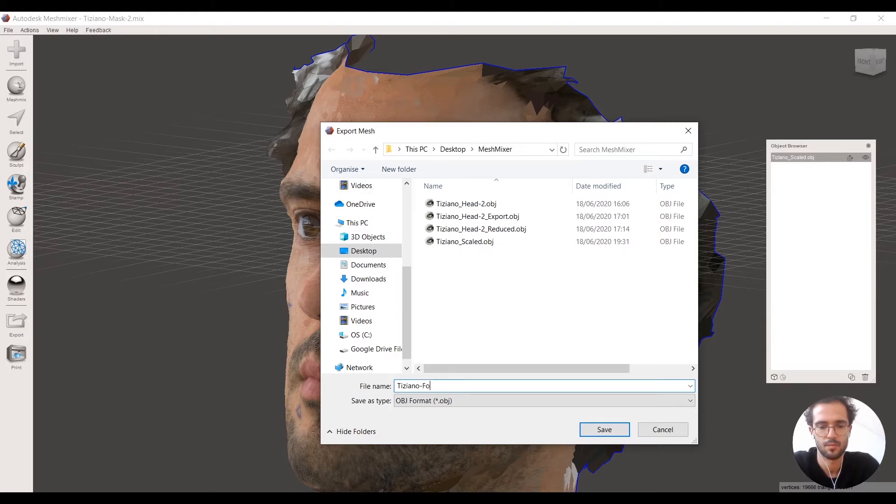
pyautogui.write('r-Fusion')
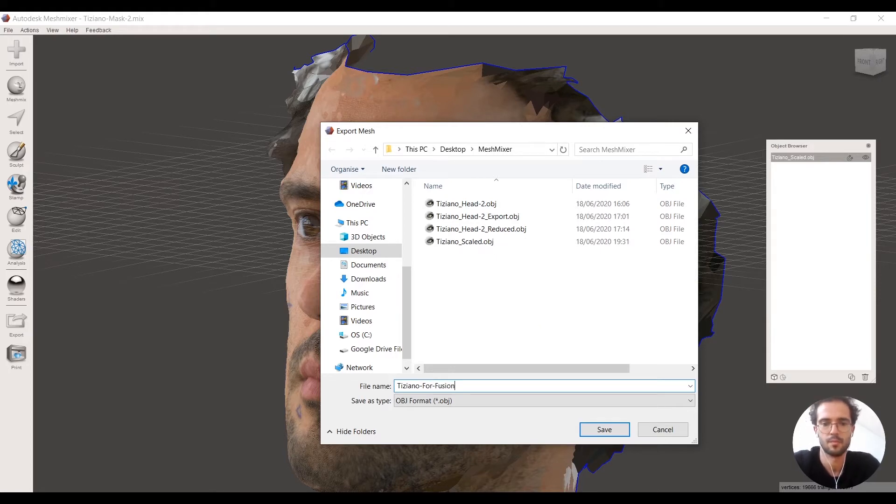
pyautogui.click(543, 402)
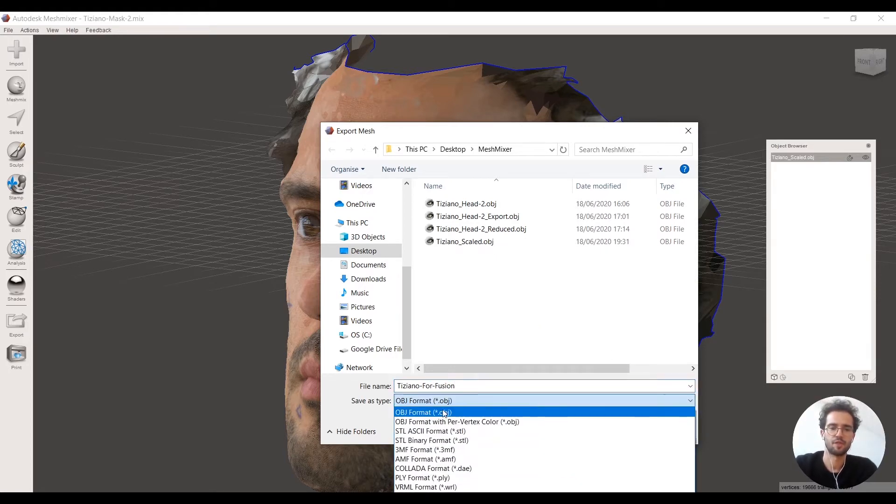
pyautogui.click(438, 413)
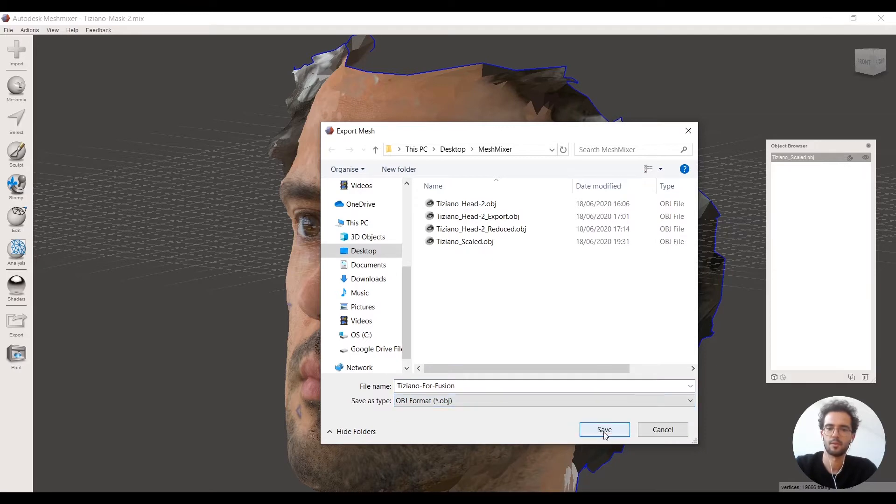
pyautogui.click(542, 401)
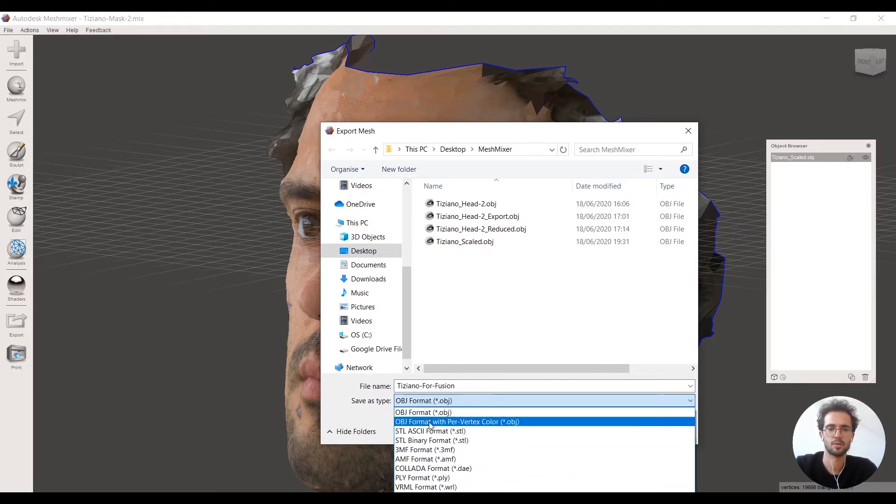
pyautogui.click(464, 422)
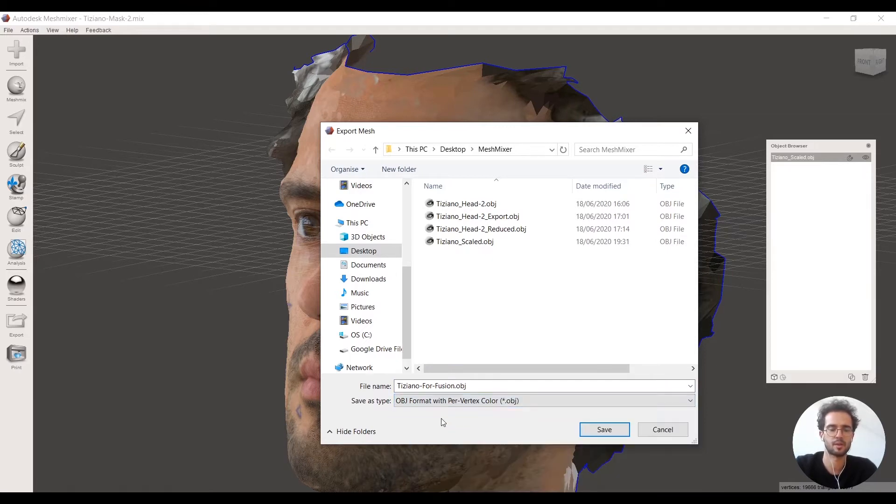
pyautogui.click(604, 428)
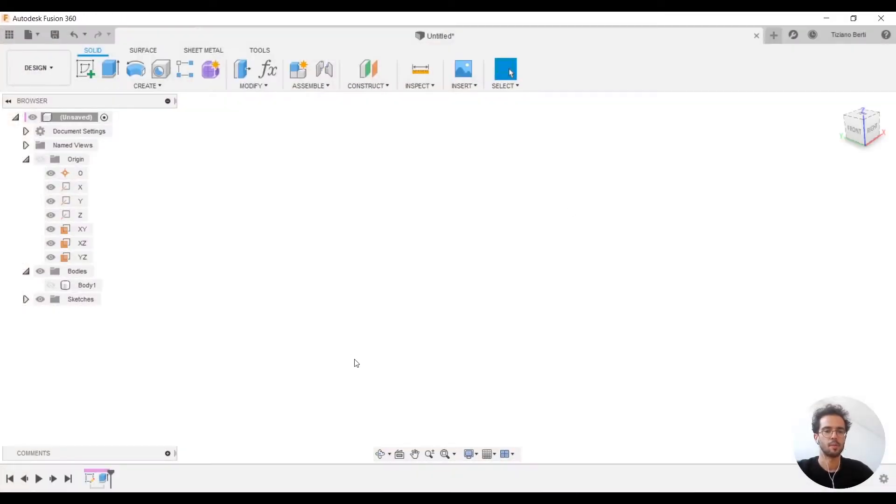
# Step: Try to bring the "-For-Fusion" OBJ file from the MeshMixer folder directly into the open Fusion 360 design
pyautogui.click(323, 490)
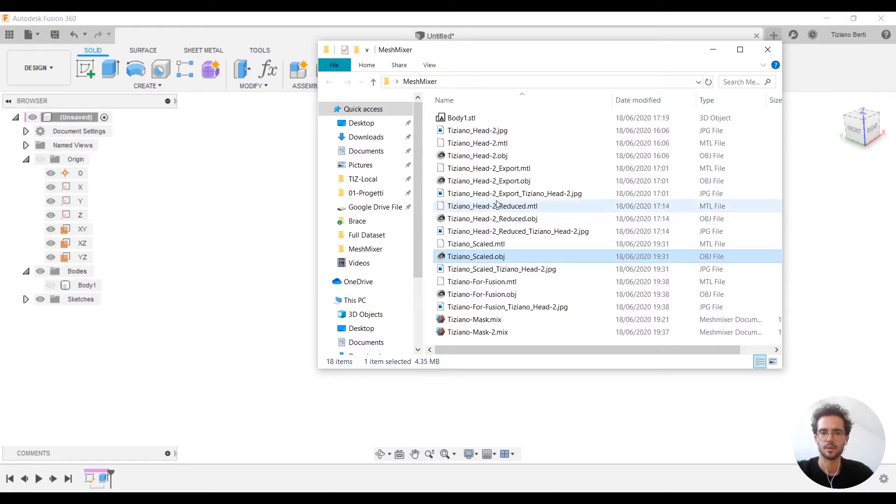
pyautogui.click(467, 307)
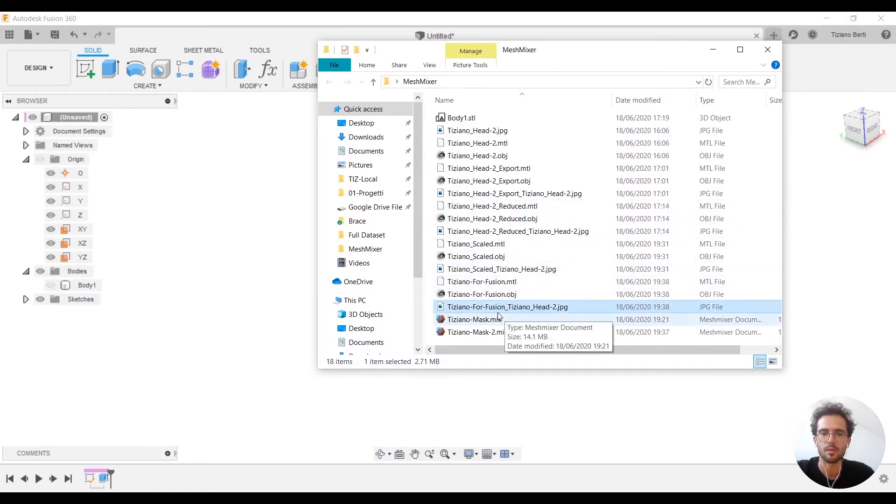
pyautogui.click(471, 294)
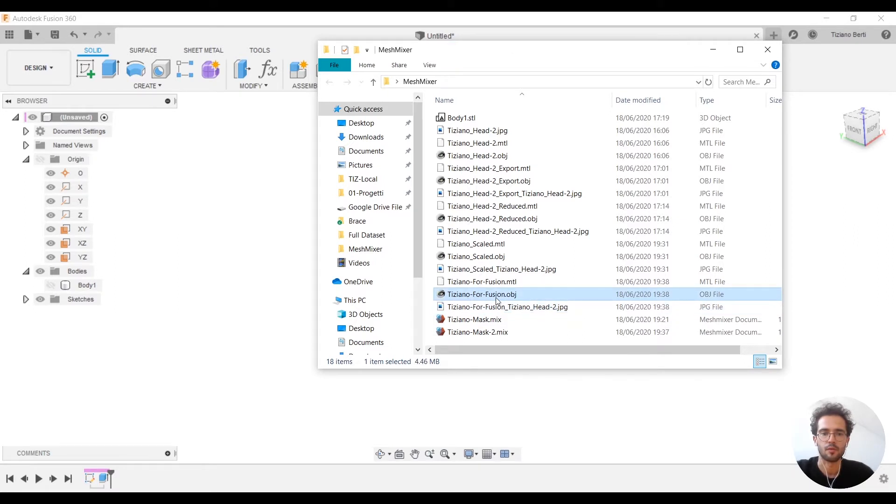
pyautogui.moveTo(504, 299); pyautogui.dragTo(230, 258)
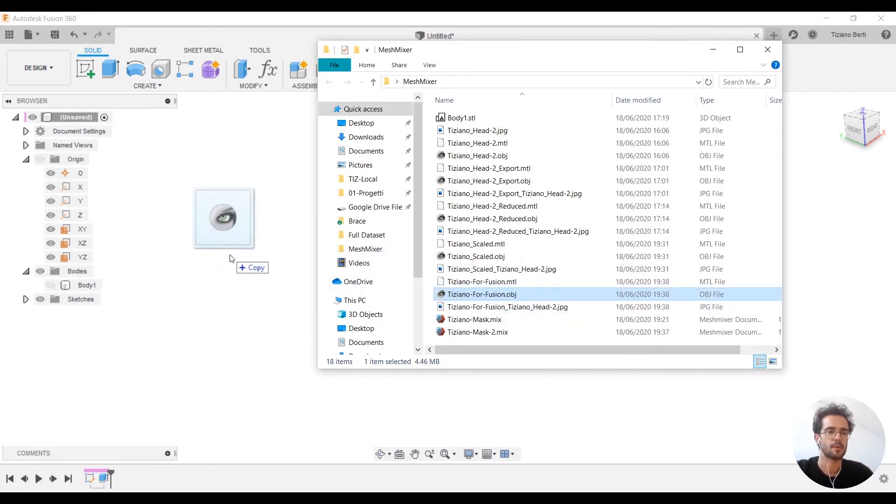
pyautogui.moveTo(230, 258); pyautogui.dragTo(204, 246)
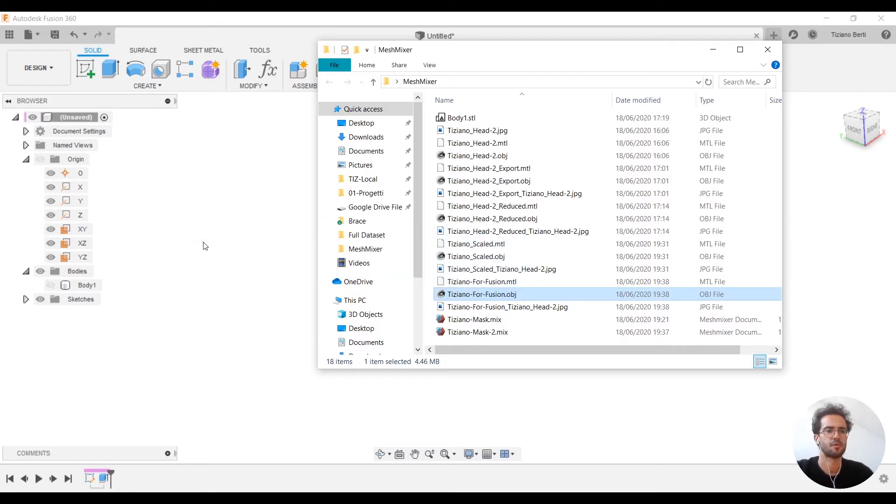
pyautogui.click(182, 20)
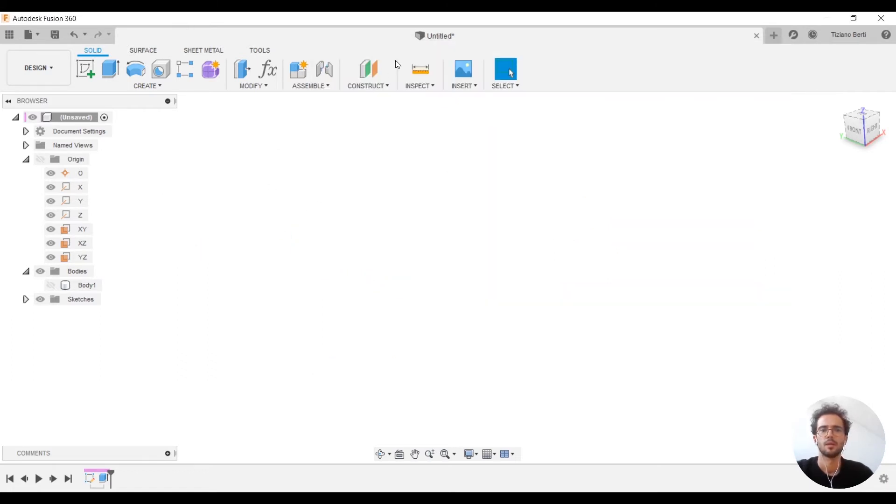
# Step: Insert the "-For-Fusion" OBJ head scan as a mesh in Millimeter units and accept its placement
pyautogui.click(420, 86)
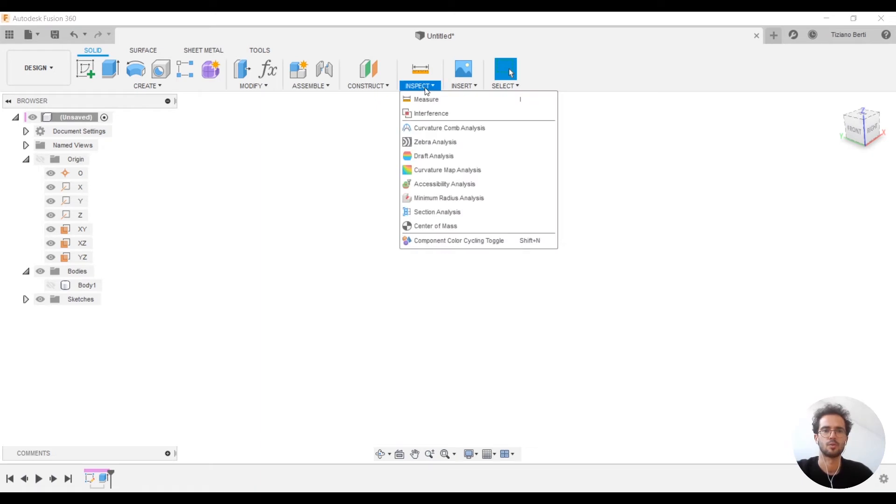
pyautogui.moveTo(464, 86)
pyautogui.click(469, 142)
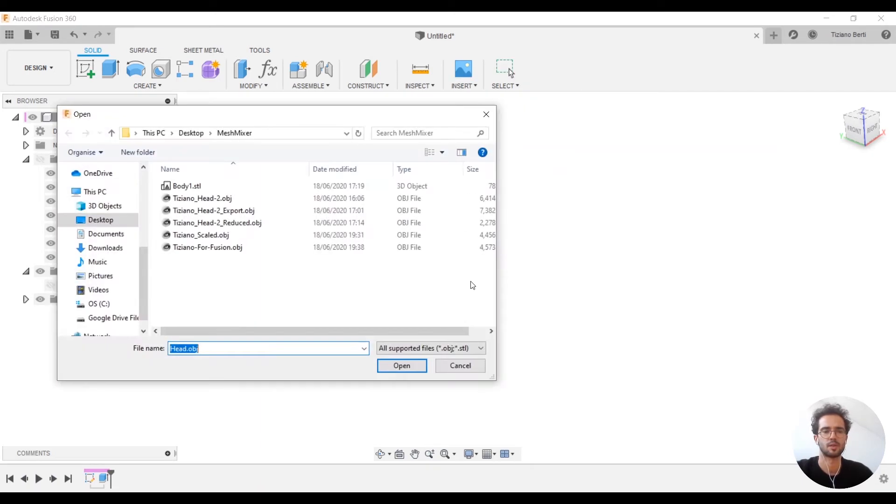
pyautogui.click(211, 250)
pyautogui.click(411, 366)
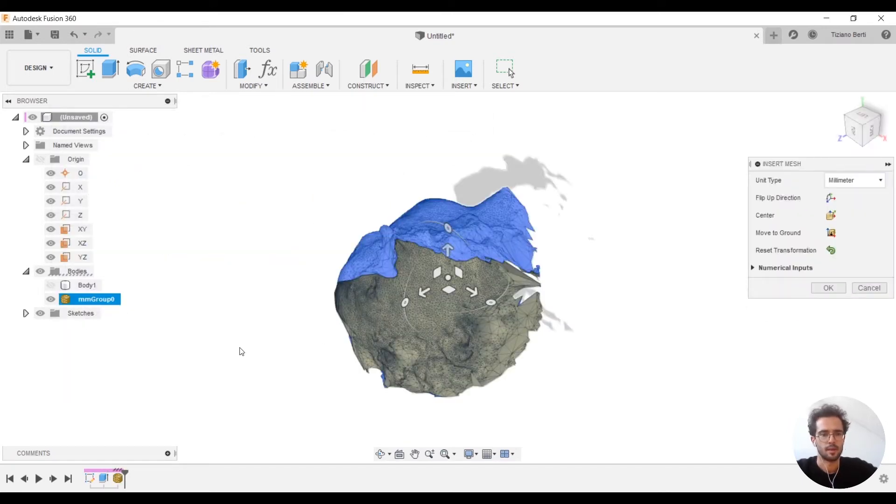
pyautogui.keyDown('shift'); pyautogui.moveTo(263, 357); pyautogui.dragTo(443, 331, button='middle'); pyautogui.keyUp('shift')
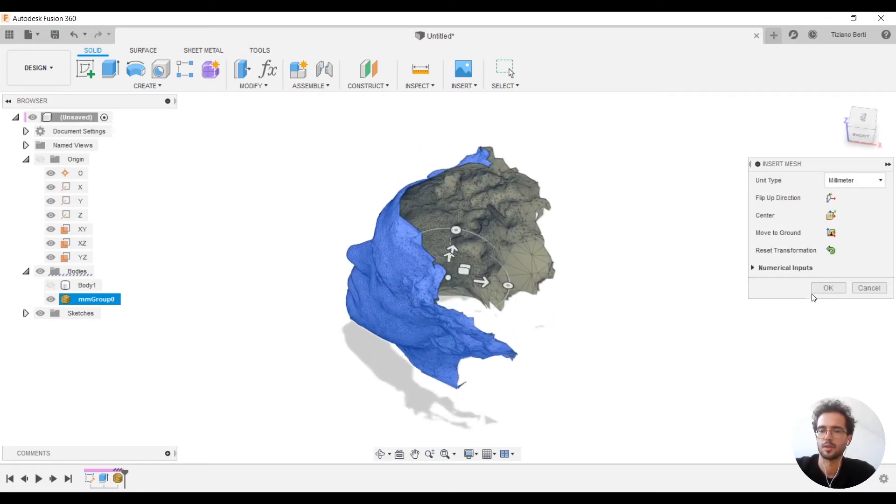
pyautogui.click(831, 289)
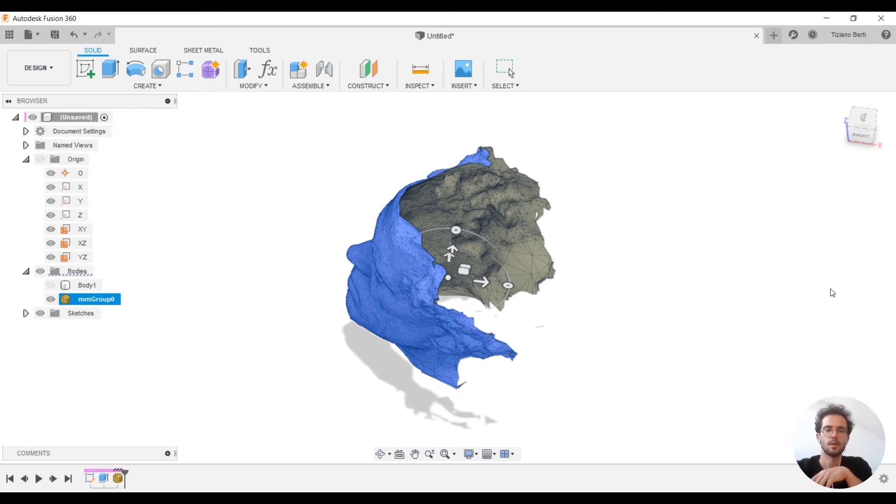
# Step: Orient the view straight down onto the head mesh and set it as the Top view
pyautogui.keyDown('shift'); pyautogui.moveTo(349, 323); pyautogui.dragTo(464, 372, button='middle'); pyautogui.keyUp('shift')
pyautogui.keyDown('shift'); pyautogui.moveTo(543, 213); pyautogui.dragTo(867, 163, button='middle'); pyautogui.keyUp('shift')
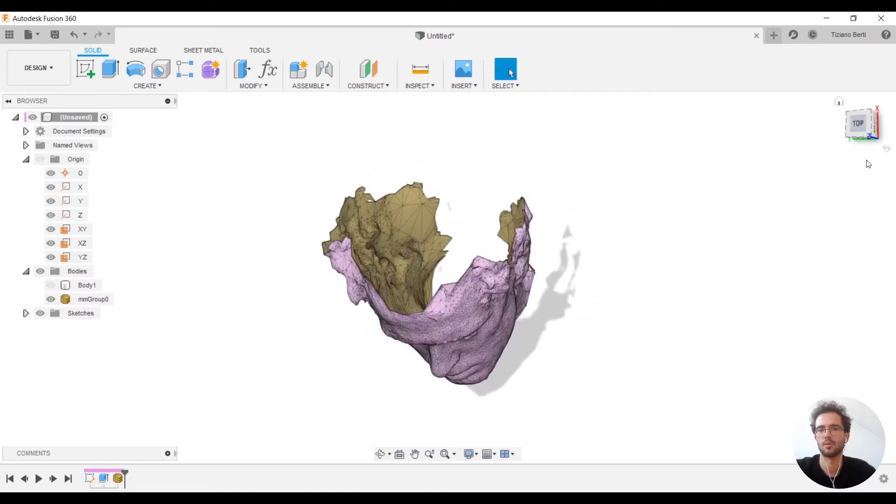
pyautogui.click(861, 124)
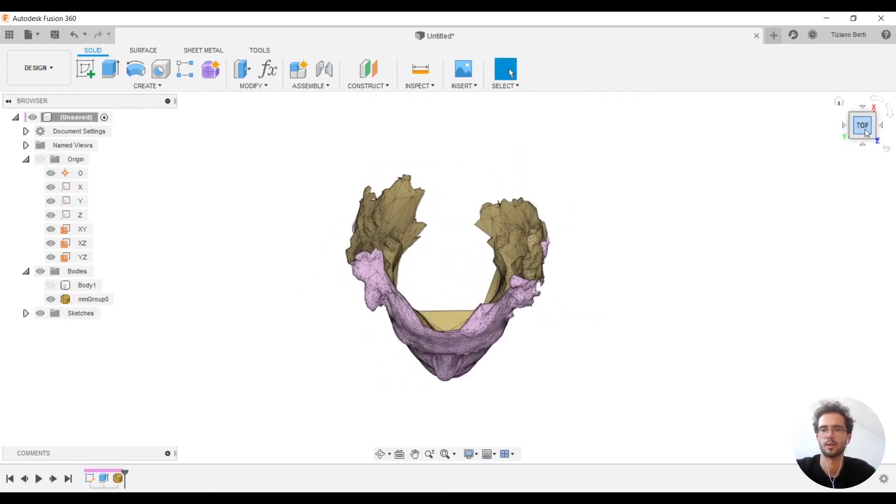
pyautogui.rightClick(864, 129)
pyautogui.moveTo(821, 204)
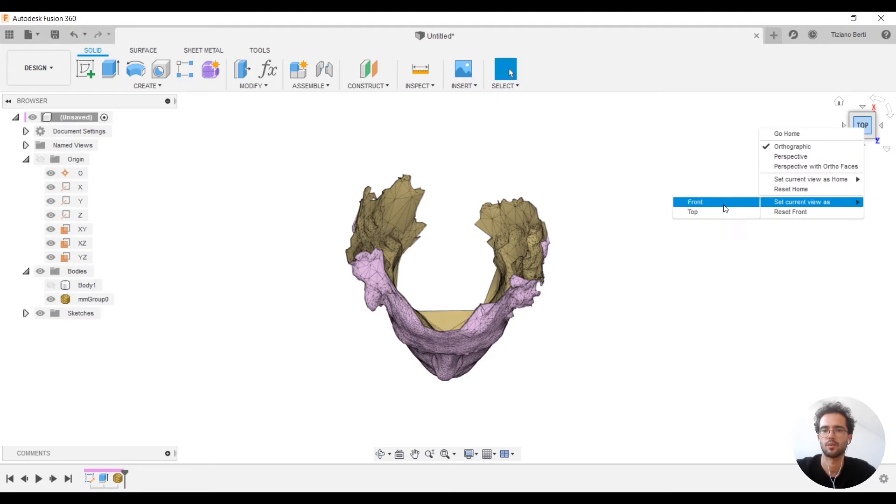
pyautogui.click(694, 213)
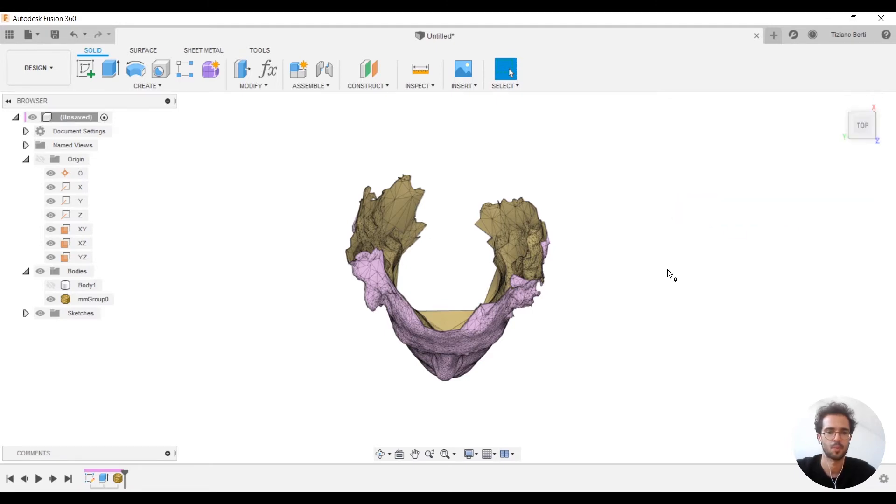
# Step: Make Body1 visible together with the head mesh in the Right side view
pyautogui.keyDown('shift'); pyautogui.moveTo(525, 317); pyautogui.dragTo(273, 324, button='middle'); pyautogui.keyUp('shift')
pyautogui.moveTo(514, 276)
pyautogui.keyDown('shift'); pyautogui.mouseDown(button='middle')
pyautogui.moveTo(519, 299)
pyautogui.moveTo(520, 269)
pyautogui.moveTo(522, 283)
pyautogui.mouseUp(button='middle'); pyautogui.keyUp('shift')
pyautogui.click(865, 129)
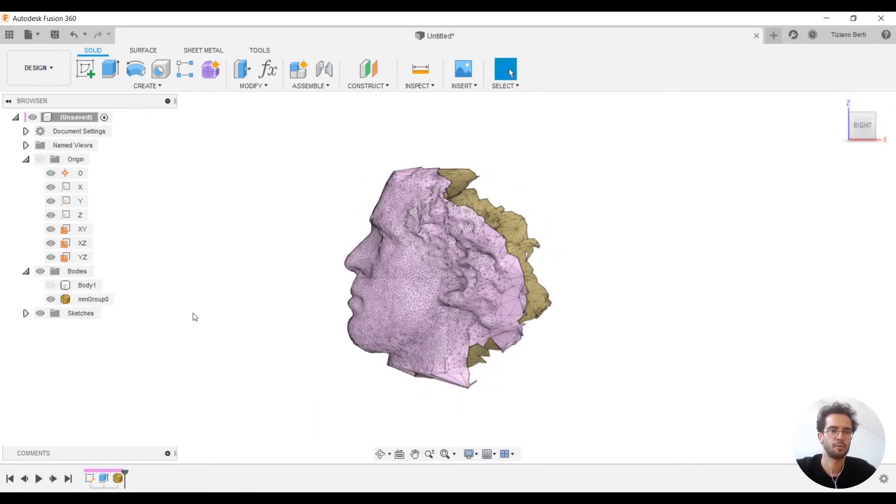
pyautogui.click(51, 285)
pyautogui.scroll(2, 366, 297)
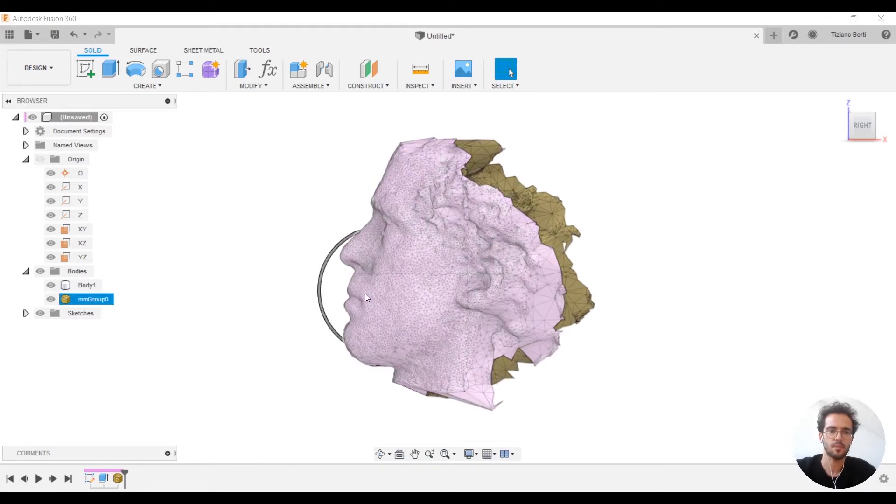
pyautogui.scroll(2, 354, 292)
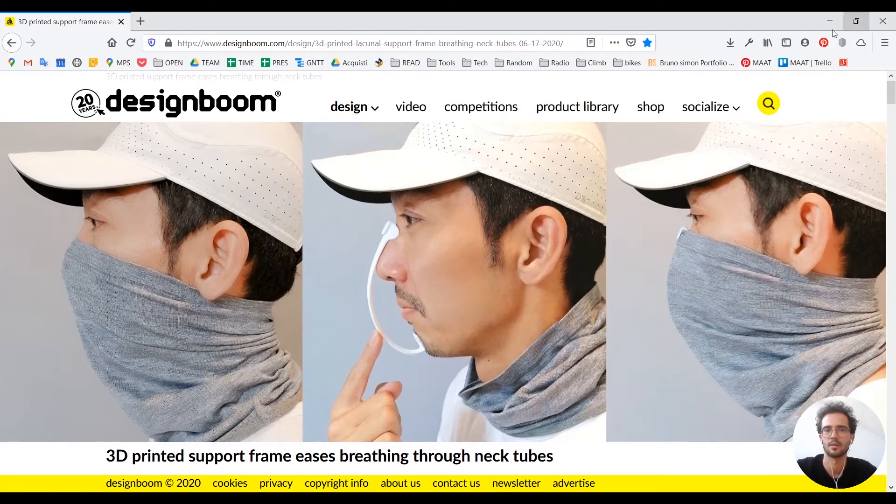
# Step: Leave the designboom reference article and examine how the curved frame sits against the nose and chin of the head mesh
pyautogui.click(121, 22)
pyautogui.keyDown('shift'); pyautogui.moveTo(260, 262); pyautogui.dragTo(502, 238, button='middle'); pyautogui.keyUp('shift')
pyautogui.keyDown('shift'); pyautogui.moveTo(467, 372); pyautogui.dragTo(512, 312, button='middle'); pyautogui.keyUp('shift')
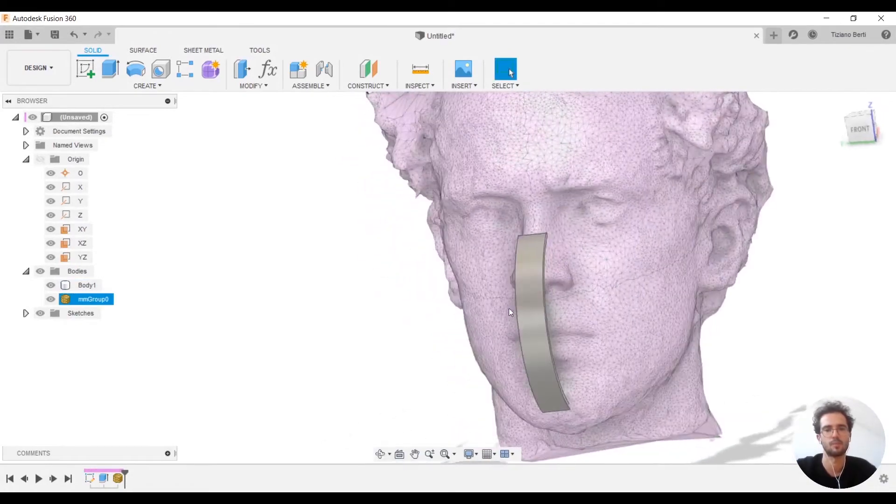
pyautogui.click(536, 309)
pyautogui.click(570, 329)
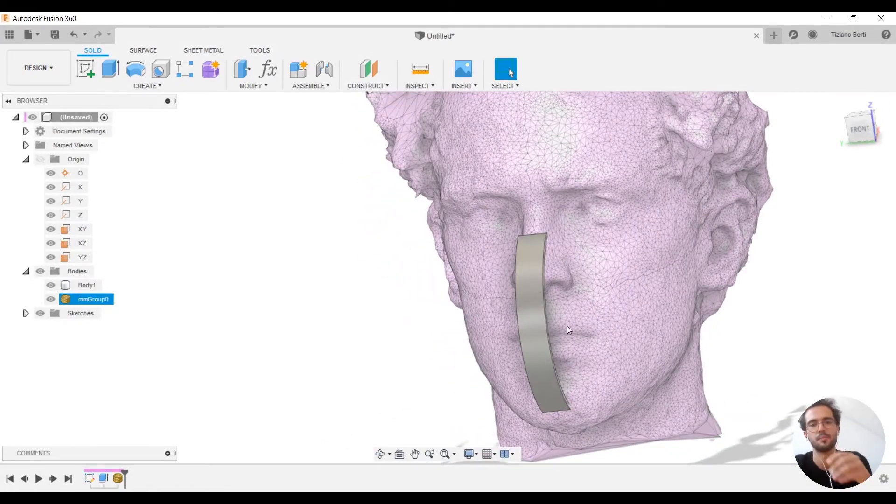
pyautogui.keyDown('shift'); pyautogui.moveTo(602, 299); pyautogui.dragTo(619, 315, button='middle'); pyautogui.keyUp('shift')
pyautogui.press('Escape')
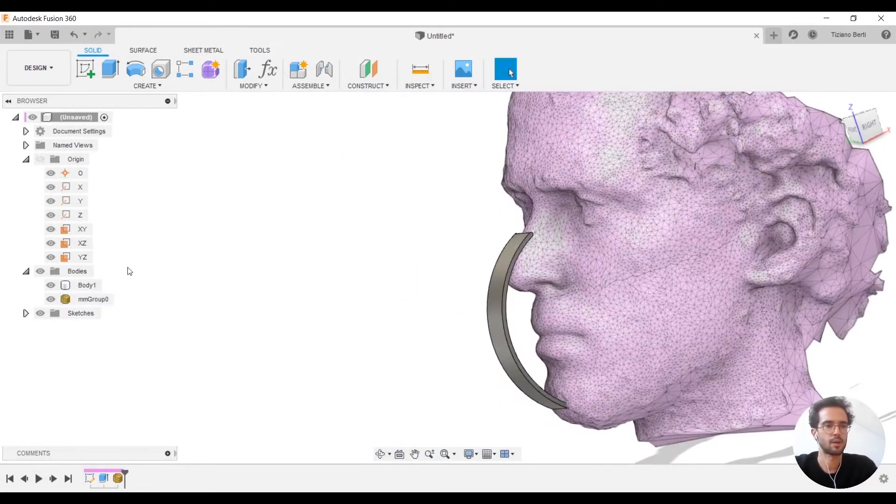
# Step: Export Body1 as a Binary STL with Custom refinement, overwriting Body1.stl in the MeshMixer folder
pyautogui.click(85, 287)
pyautogui.rightClick(85, 286)
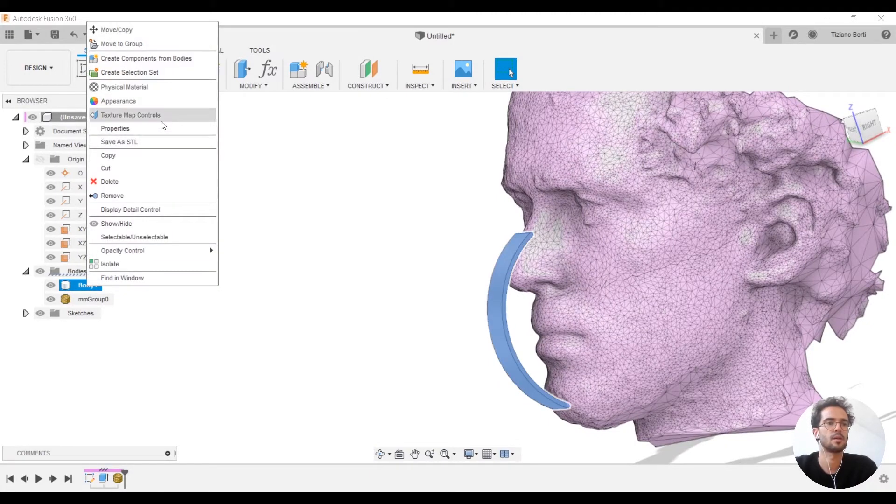
pyautogui.click(133, 142)
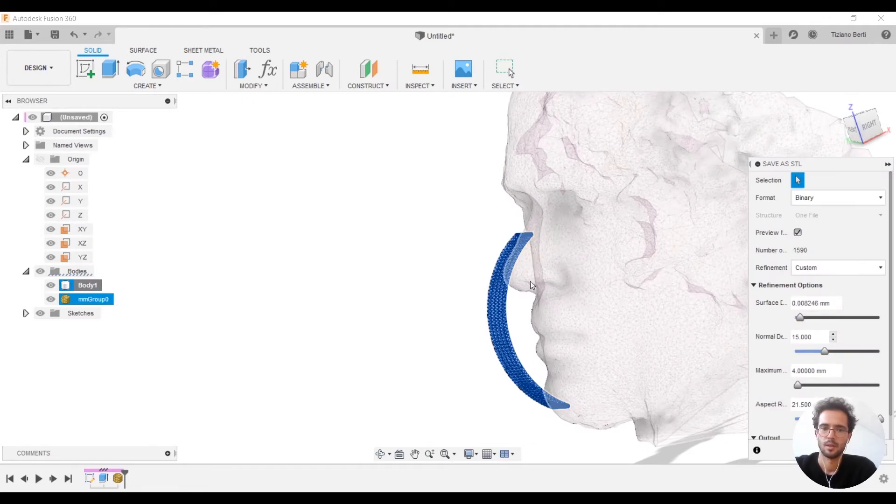
pyautogui.scroll(5, 516, 275)
pyautogui.keyDown('shift'); pyautogui.moveTo(515, 275); pyautogui.dragTo(520, 310, button='middle'); pyautogui.keyUp('shift')
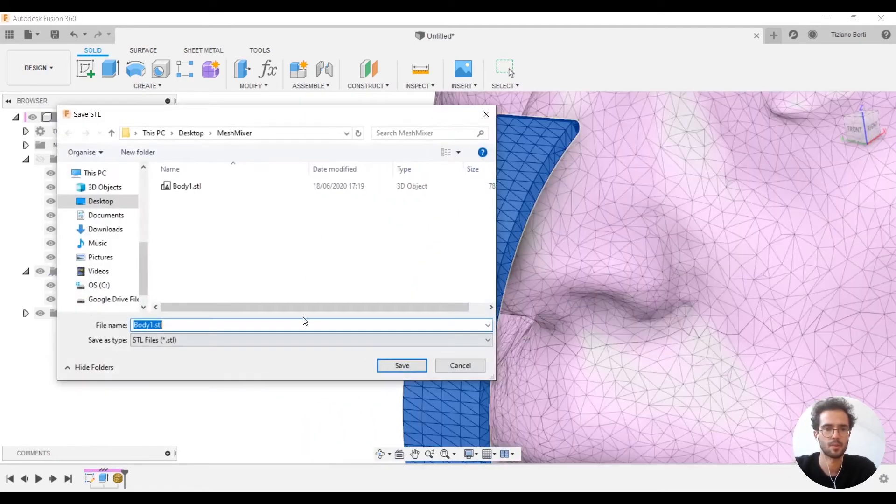
pyautogui.click(186, 186)
pyautogui.click(402, 365)
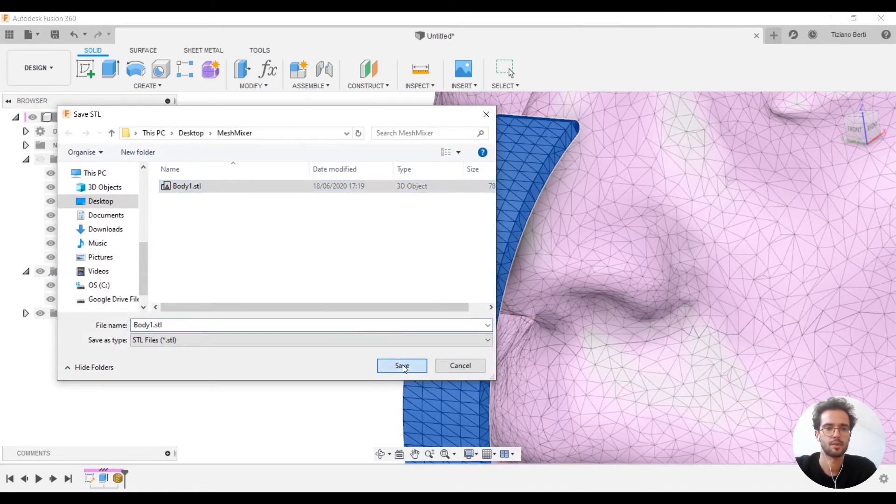
pyautogui.click(476, 258)
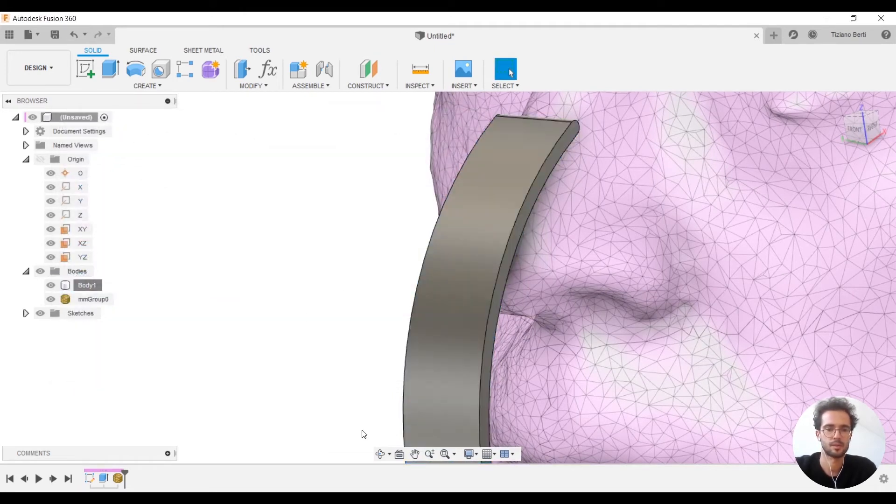
# Step: Close Fusion 360, saving the design under the person's first name plus "-MaskTest"
pyautogui.click(881, 18)
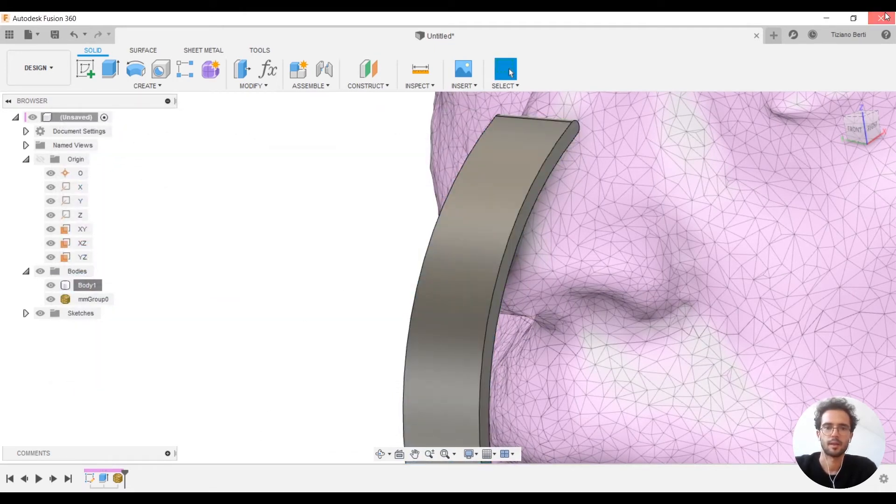
pyautogui.write('Tiziano-MaskTest')
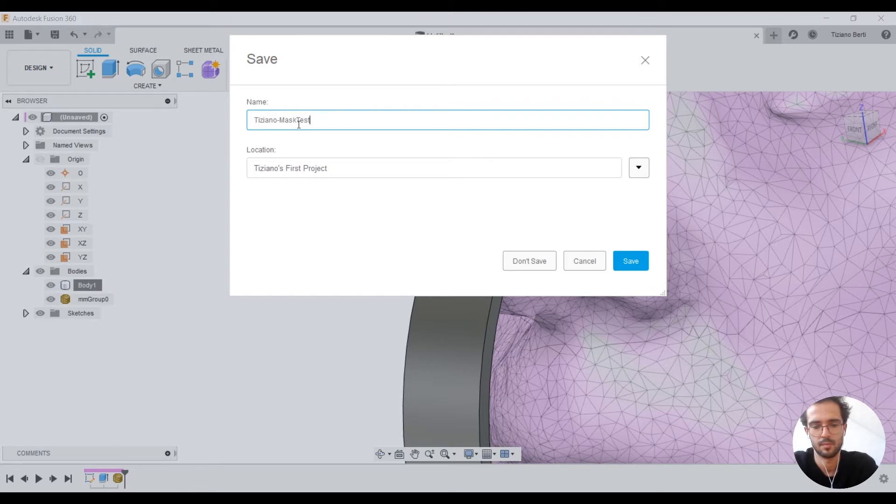
pyautogui.click(642, 264)
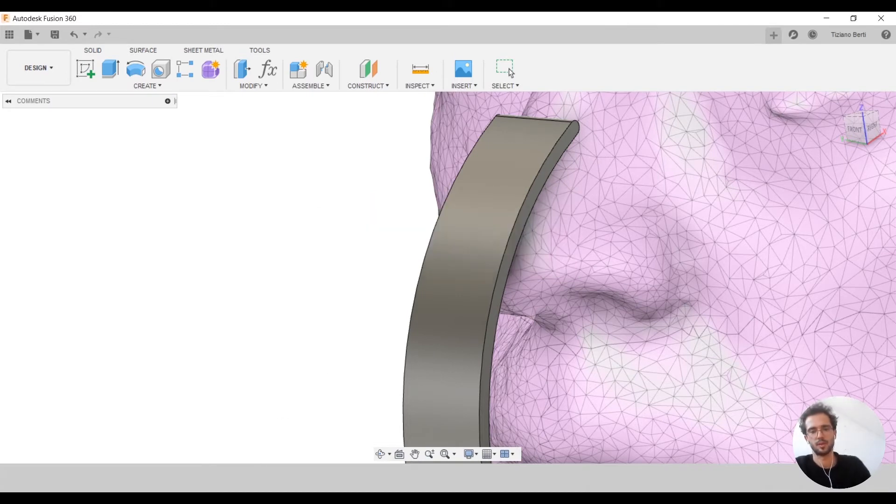
# Step: Switch to Meshmixer with the scaled head scan project
pyautogui.moveTo(480, 497)
pyautogui.click(480, 462)
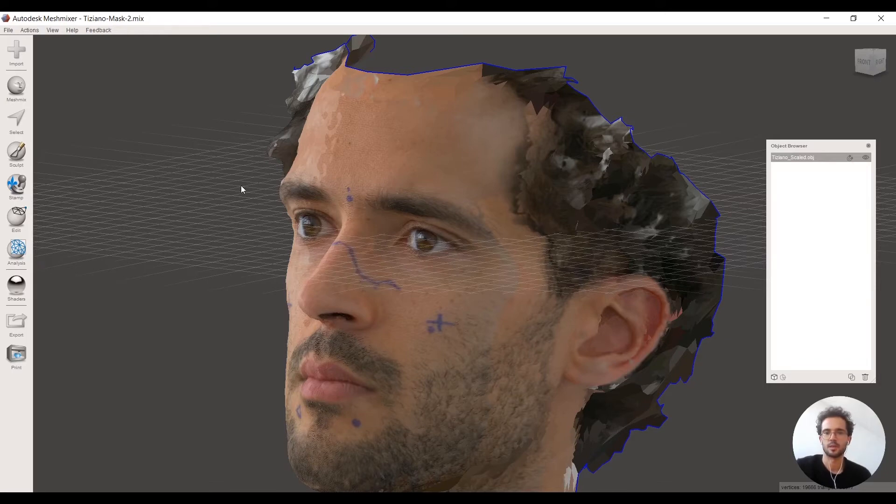
pyautogui.moveTo(273, 275); pyautogui.dragTo(296, 244, button='middle')
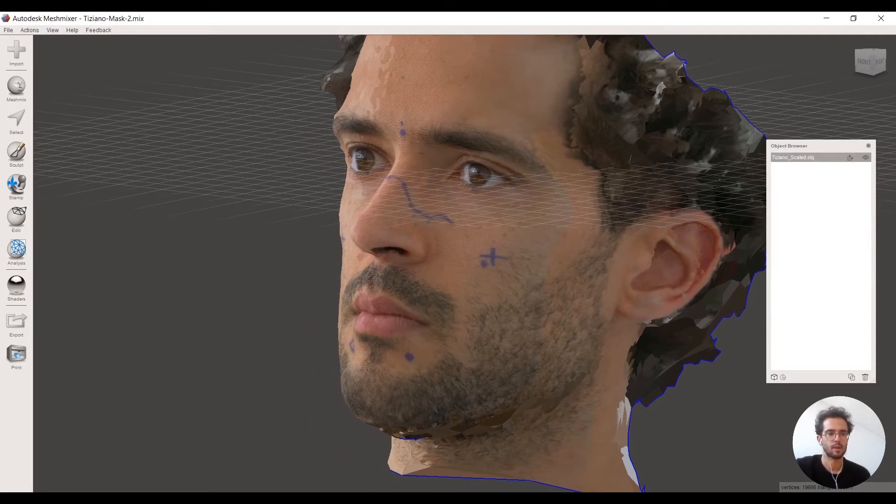
# Step: Append Body1.stl from the MeshMixer folder to the scene containing the head scan
pyautogui.hotkey('alt', 'Tab')
pyautogui.moveTo(459, 118); pyautogui.dragTo(264, 166)
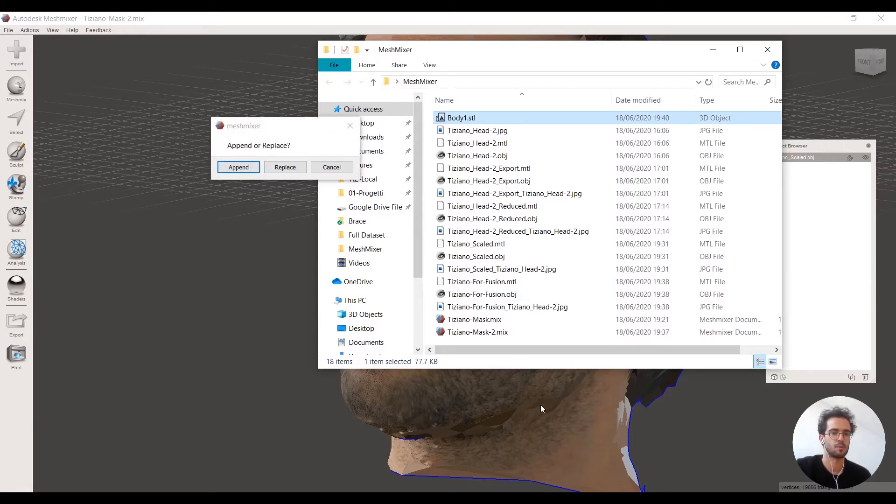
pyautogui.click(238, 167)
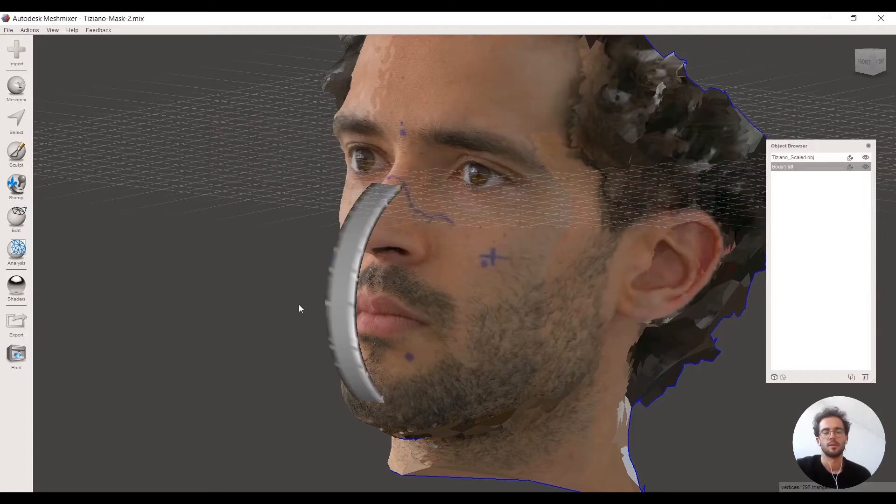
pyautogui.moveTo(210, 328); pyautogui.dragTo(317, 259, button='right')
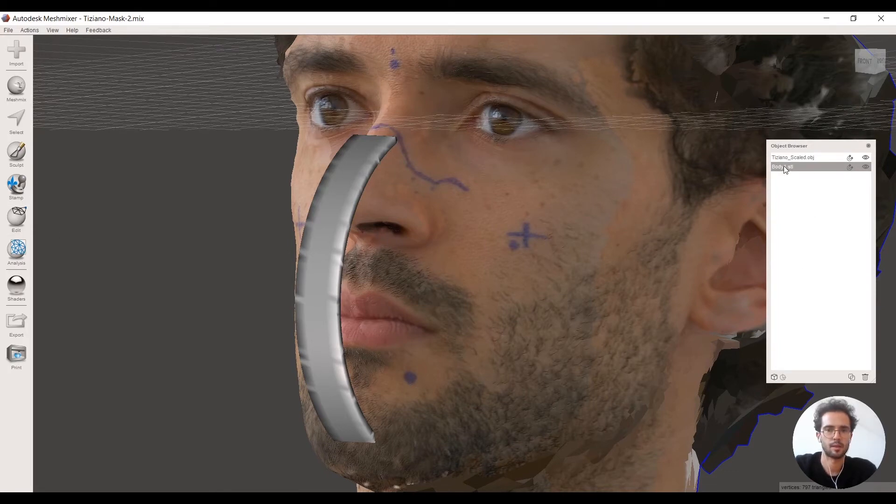
# Step: Hide the head scan and turn on the wireframe display to expose the curved strip's mesh
pyautogui.click(866, 159)
pyautogui.moveTo(834, 180); pyautogui.dragTo(294, 206, button='right')
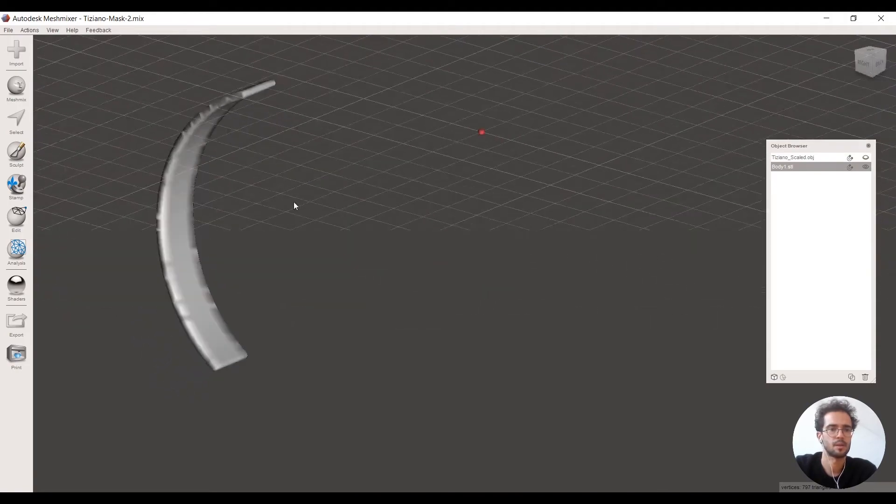
pyautogui.moveTo(294, 205); pyautogui.dragTo(208, 171, button='middle')
pyautogui.click(47, 31)
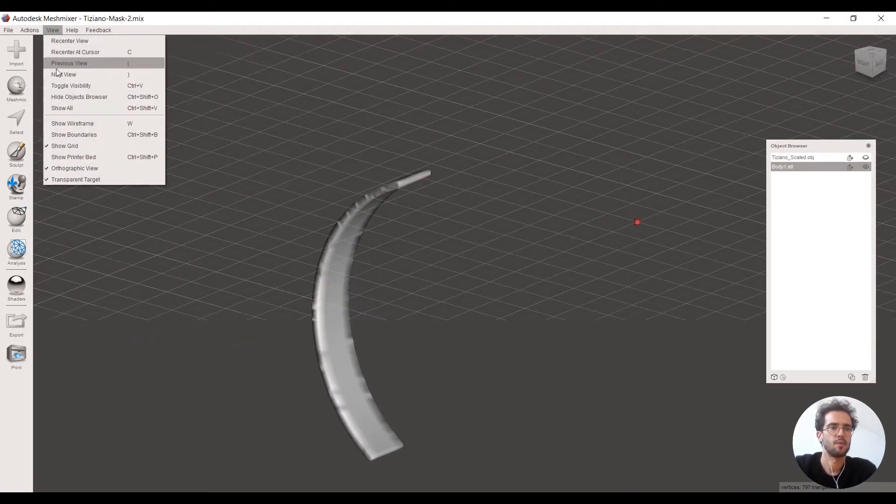
pyautogui.click(66, 123)
pyautogui.moveTo(412, 272); pyautogui.dragTo(350, 226, button='right')
pyautogui.scroll(5, 407, 178)
pyautogui.moveTo(407, 178); pyautogui.dragTo(464, 224, button='right')
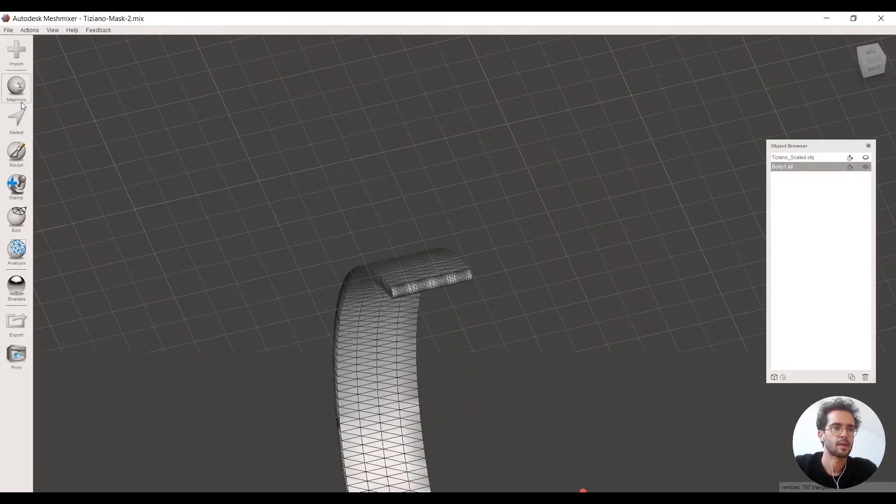
# Step: Select the faces around the nose-side end of the curved strip
pyautogui.click(16, 120)
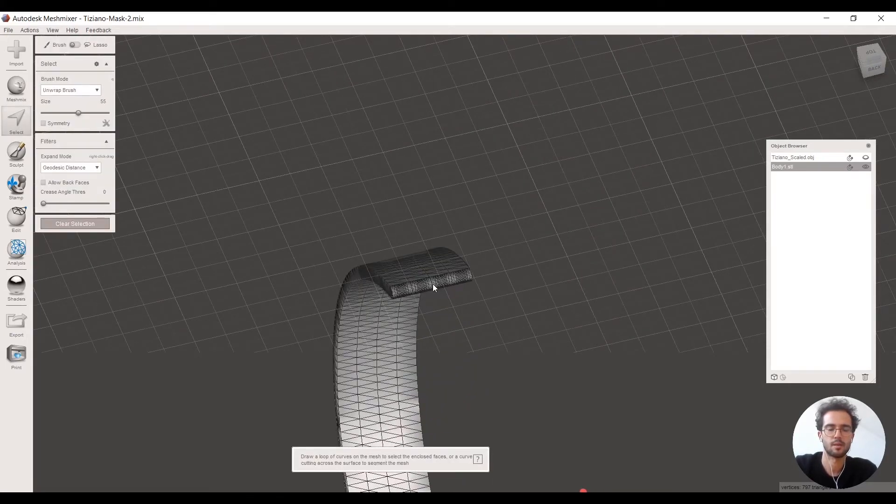
pyautogui.moveTo(428, 300)
pyautogui.mouseDown(button='right')
pyautogui.moveTo(430, 214)
pyautogui.moveTo(550, 201)
pyautogui.moveTo(443, 281)
pyautogui.moveTo(460, 229)
pyautogui.moveTo(430, 302)
pyautogui.mouseUp(button='right')
pyautogui.moveTo(469, 303); pyautogui.dragTo(334, 154, button='right')
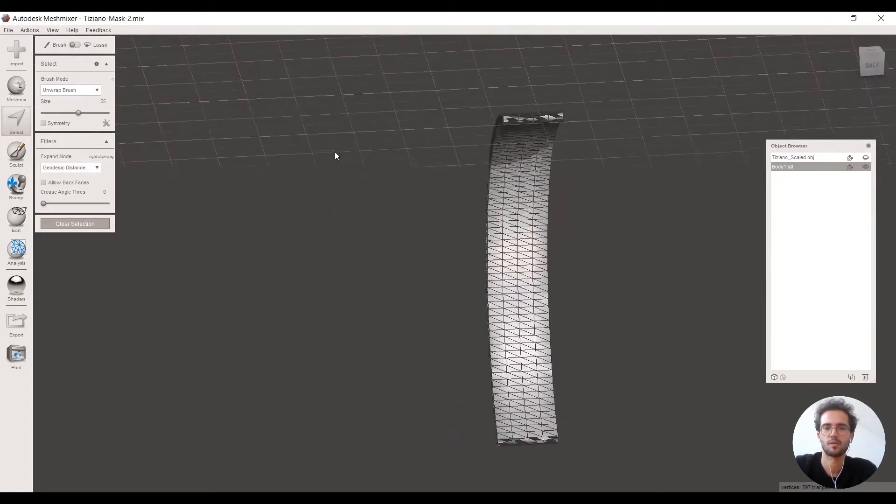
pyautogui.scroll(3, 560, 112)
pyautogui.moveTo(552, 116); pyautogui.dragTo(444, 215, button='right')
pyautogui.moveTo(443, 211); pyautogui.dragTo(406, 253, button='middle')
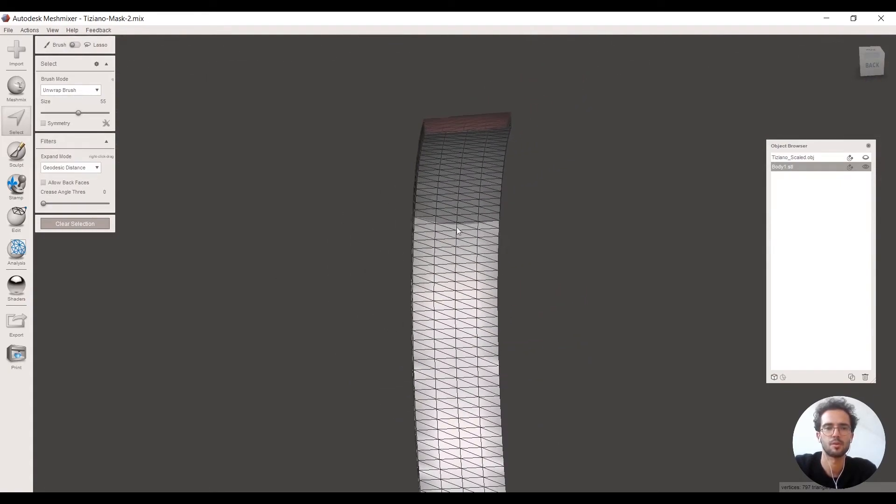
pyautogui.moveTo(419, 289); pyautogui.dragTo(436, 260, button='right')
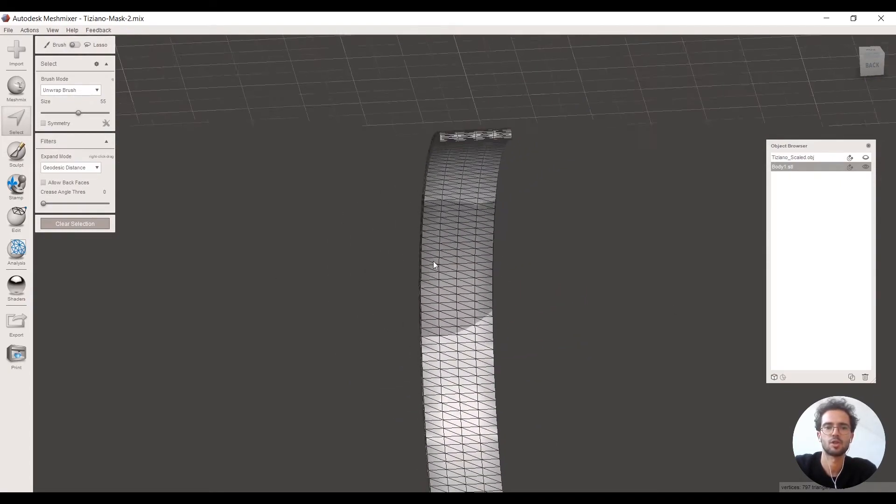
pyautogui.doubleClick(476, 139)
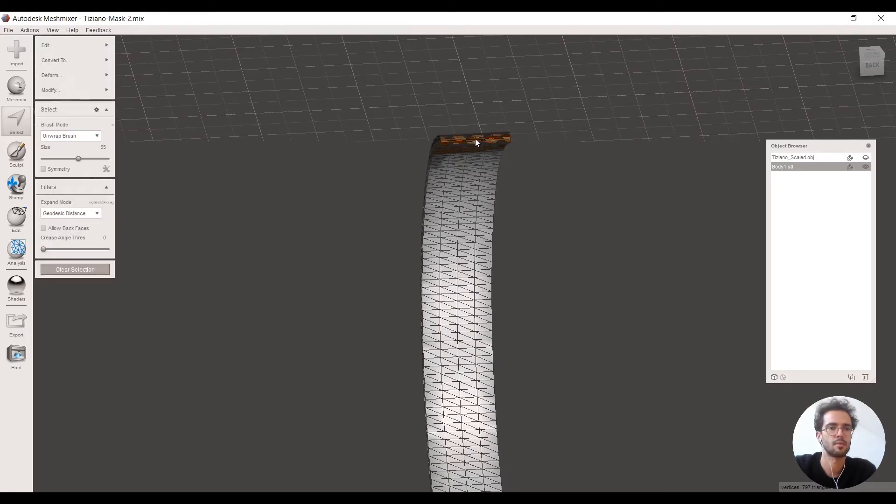
pyautogui.moveTo(421, 253); pyautogui.dragTo(580, 276, button='right')
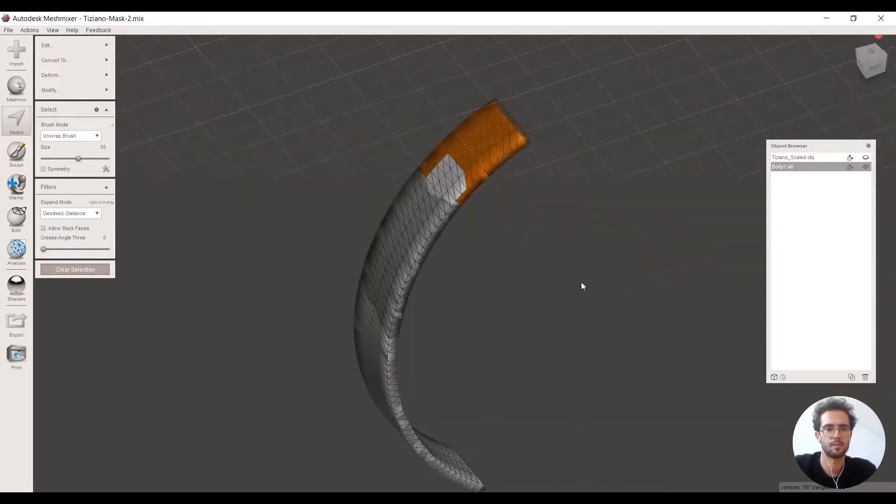
# Step: Contract the face selection ring by ring to a short, even band at the strip's nose-side tip
pyautogui.moveTo(55, 89)
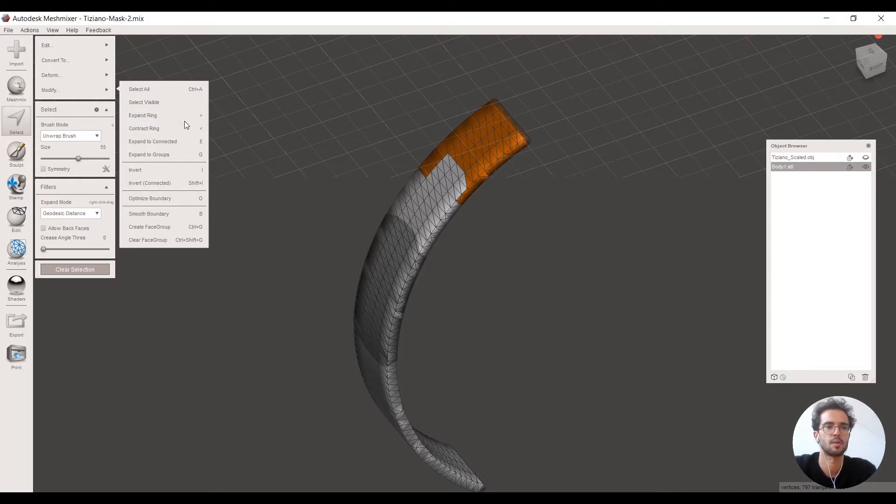
pyautogui.click(175, 131)
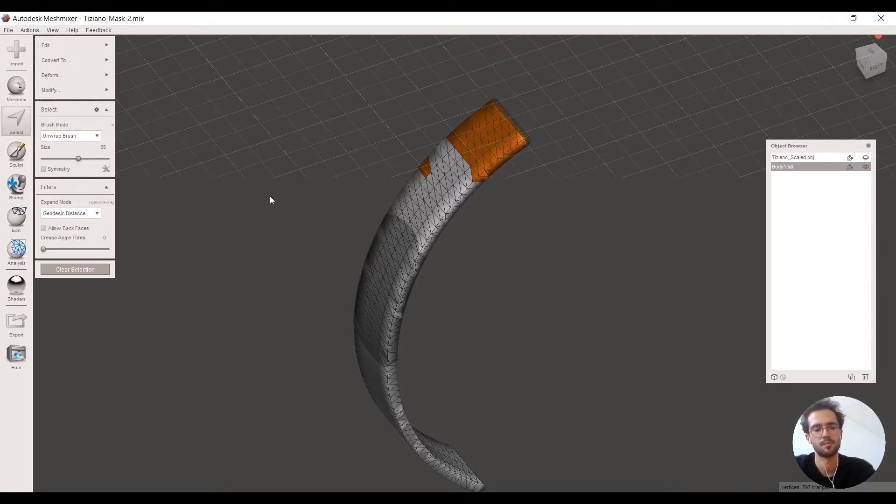
pyautogui.hotkey('ctrl', 'z')
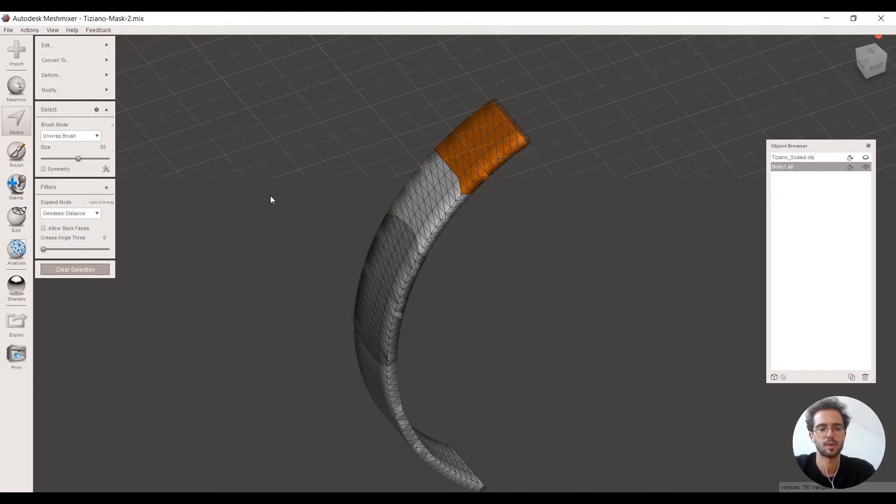
pyautogui.hotkey('shift', '.')
pyautogui.hotkey('shift', '.')
pyautogui.hotkey('shift', ',')
pyautogui.hotkey('shift', ',')
pyautogui.hotkey('shift', ',')
pyautogui.hotkey('shift', ',')
pyautogui.hotkey('shift', ',')
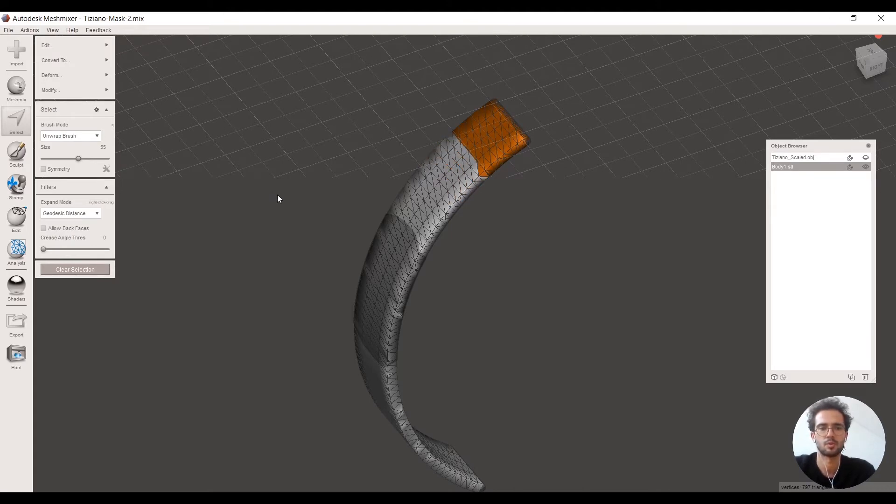
pyautogui.hotkey('shift', ',')
pyautogui.hotkey('shift', ',')
pyautogui.hotkey('shift', ',')
pyautogui.moveTo(278, 195); pyautogui.dragTo(594, 223, button='right')
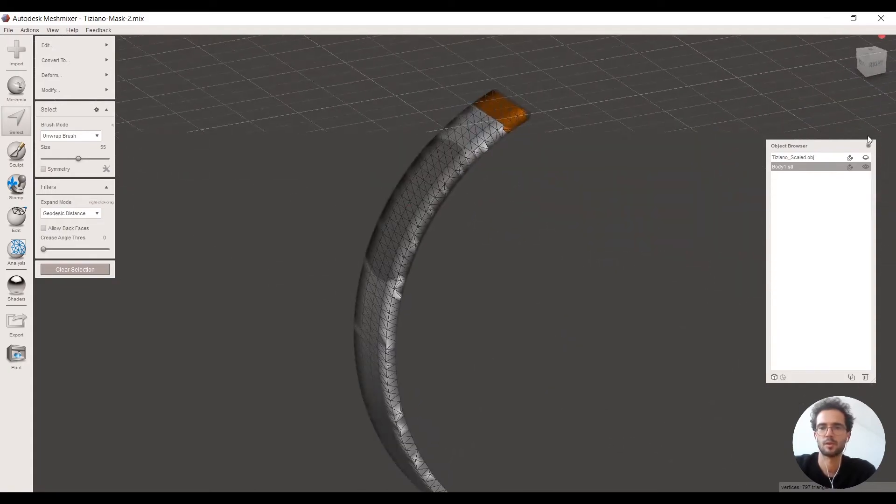
# Step: Show the head scan again and resume face selection on the strip with its tip faces selected
pyautogui.click(867, 157)
pyautogui.moveTo(515, 189); pyautogui.dragTo(505, 102, button='right')
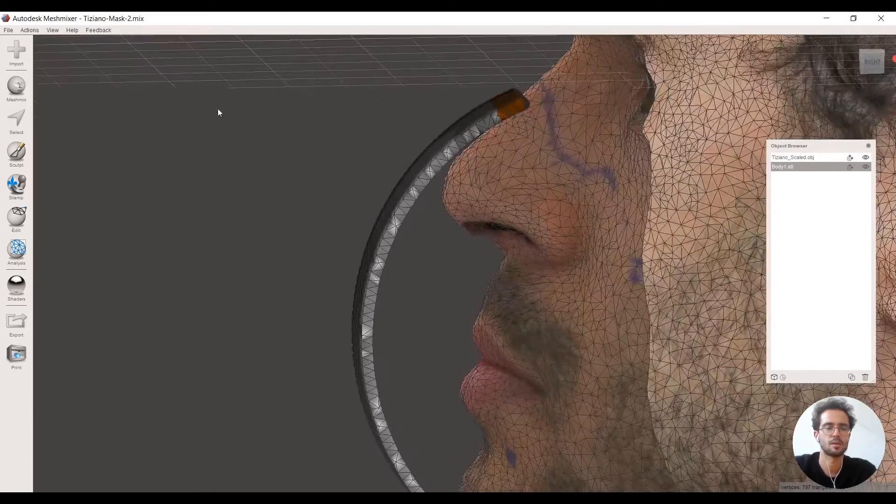
pyautogui.click(16, 219)
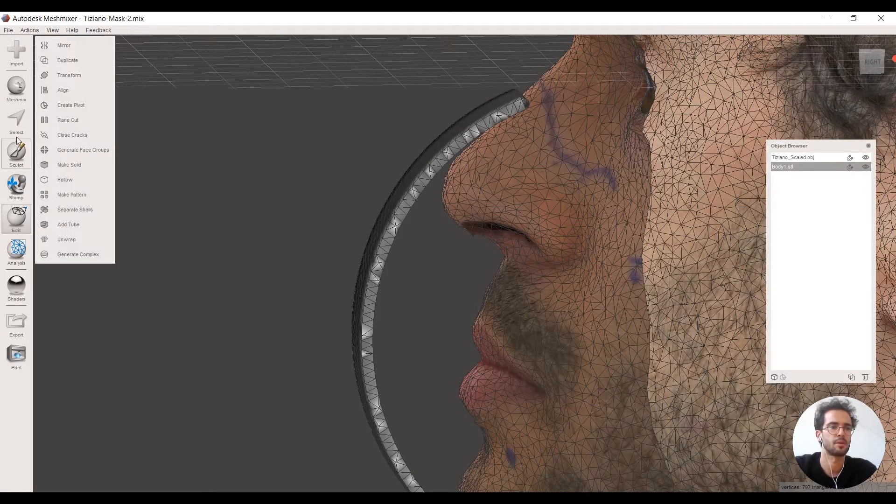
pyautogui.click(22, 114)
pyautogui.moveTo(466, 244); pyautogui.dragTo(452, 256, button='right')
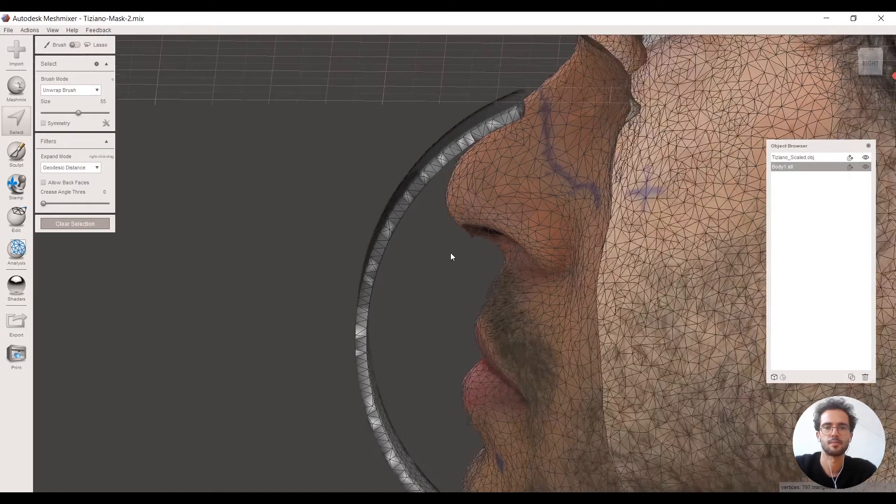
pyautogui.press('Escape')
pyautogui.press('s')
# Step: Soft Transform the selected strip tip, moving it toward the nose bridge and rotating it to follow the nose profile
pyautogui.moveTo(70, 80)
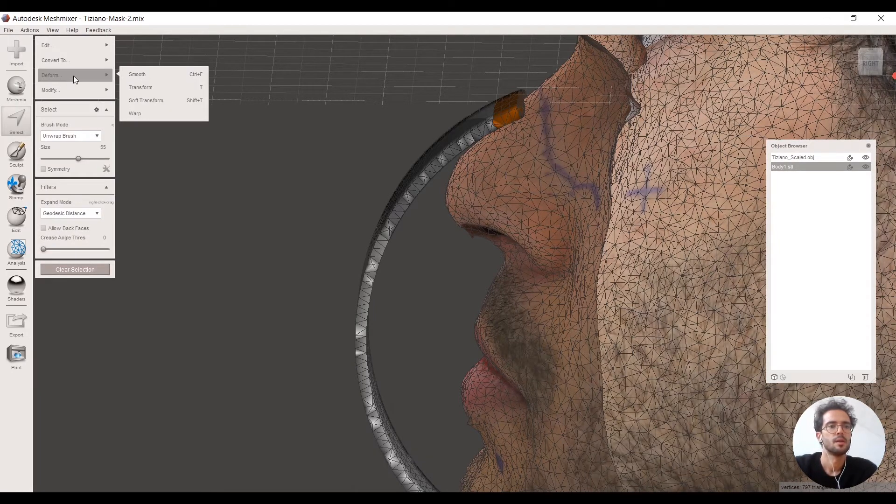
pyautogui.click(159, 100)
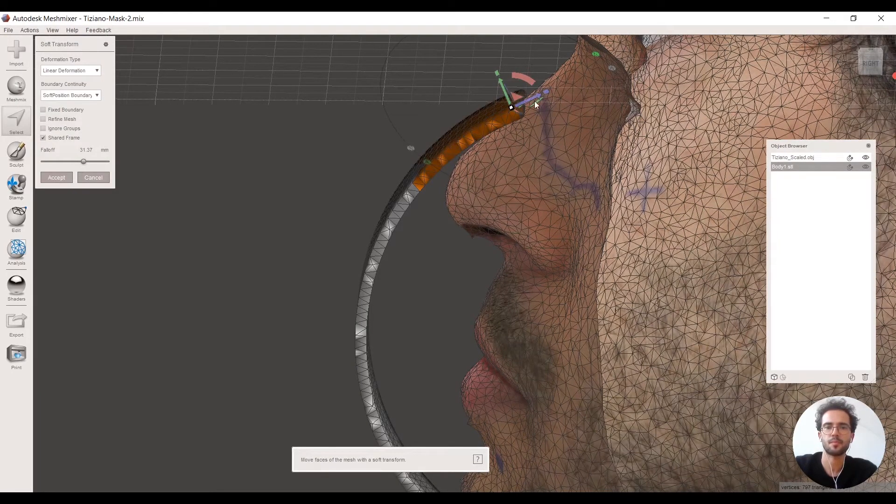
pyautogui.moveTo(533, 97); pyautogui.dragTo(552, 103)
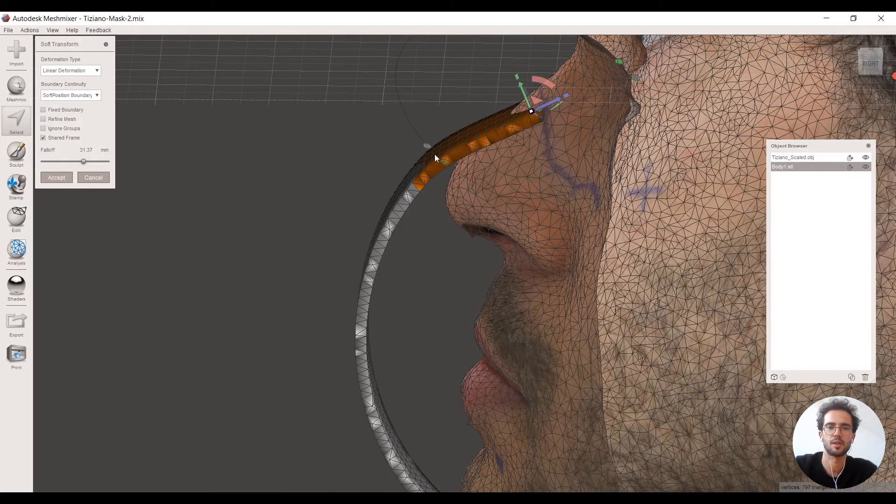
pyautogui.moveTo(543, 80); pyautogui.dragTo(550, 89)
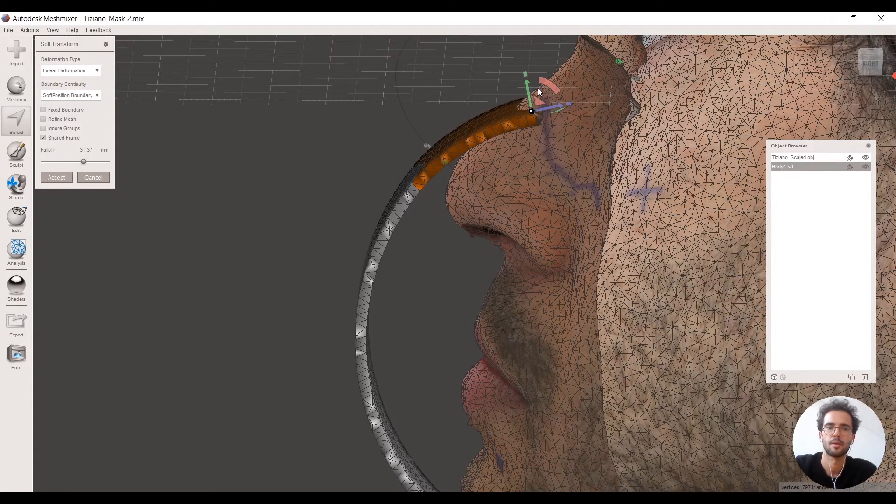
pyautogui.moveTo(553, 88); pyautogui.dragTo(553, 92)
# Step: Adjust the strip tip's tilt and sideways position from the front so it sits centred across the nose bridge
pyautogui.moveTo(567, 155); pyautogui.dragTo(721, 224, button='right')
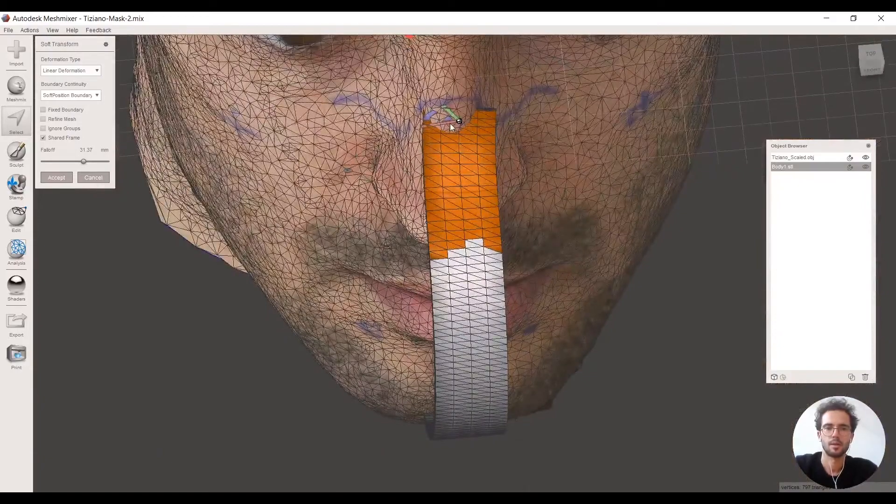
pyautogui.scroll(2, 450, 138)
pyautogui.moveTo(449, 136)
pyautogui.mouseDown(button='right')
pyautogui.moveTo(465, 157)
pyautogui.moveTo(463, 138)
pyautogui.mouseUp(button='right')
pyautogui.moveTo(438, 81); pyautogui.dragTo(434, 90)
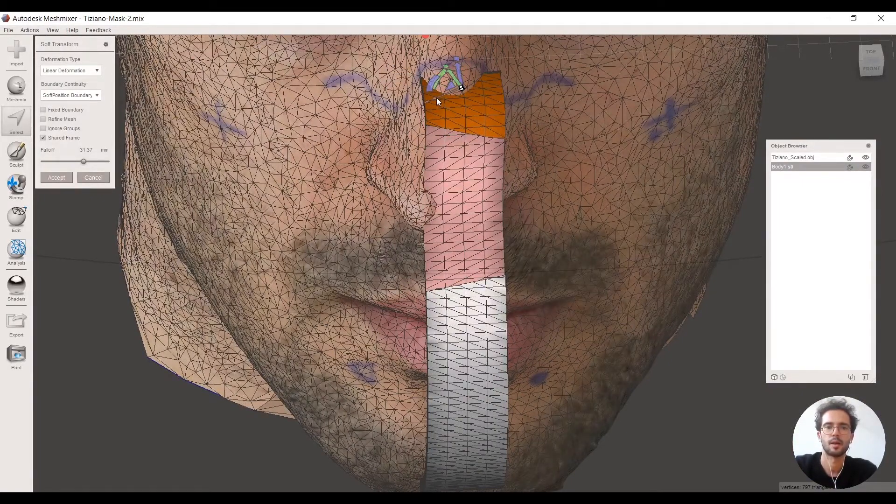
pyautogui.moveTo(435, 99); pyautogui.dragTo(494, 63, button='right')
pyautogui.moveTo(449, 92); pyautogui.dragTo(436, 91)
pyautogui.moveTo(500, 114); pyautogui.dragTo(534, 202, button='right')
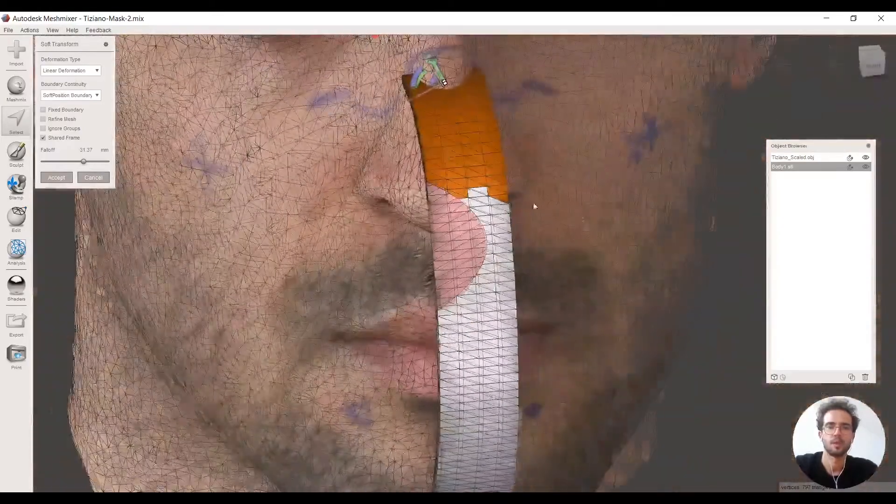
pyautogui.moveTo(523, 136); pyautogui.dragTo(502, 140, button='right')
pyautogui.moveTo(460, 113); pyautogui.dragTo(477, 107)
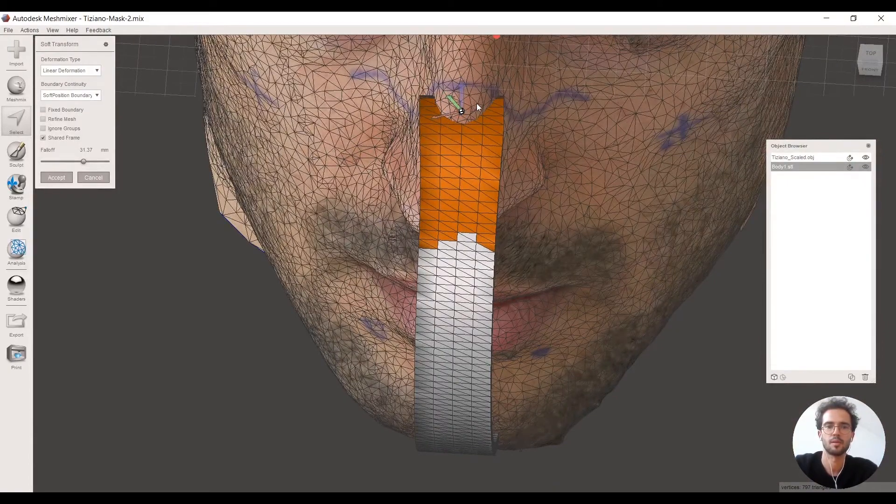
# Step: Fine-tune the strip tip's depth against the nose and accept the soft transform
pyautogui.moveTo(483, 114); pyautogui.dragTo(527, 116, button='right')
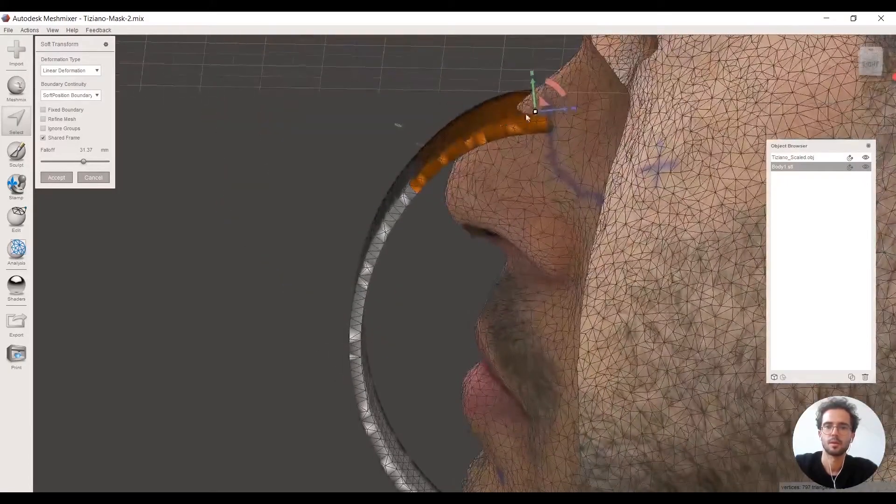
pyautogui.moveTo(557, 110)
pyautogui.mouseDown()
pyautogui.moveTo(565, 109)
pyautogui.moveTo(542, 101)
pyautogui.mouseUp()
pyautogui.moveTo(211, 123); pyautogui.dragTo(471, 196, button='right')
pyautogui.click(50, 179)
# Step: Hide Body1.stl and duplicate the Tiziano_Scaled.obj head scan
pyautogui.moveTo(387, 243); pyautogui.dragTo(500, 244, button='right')
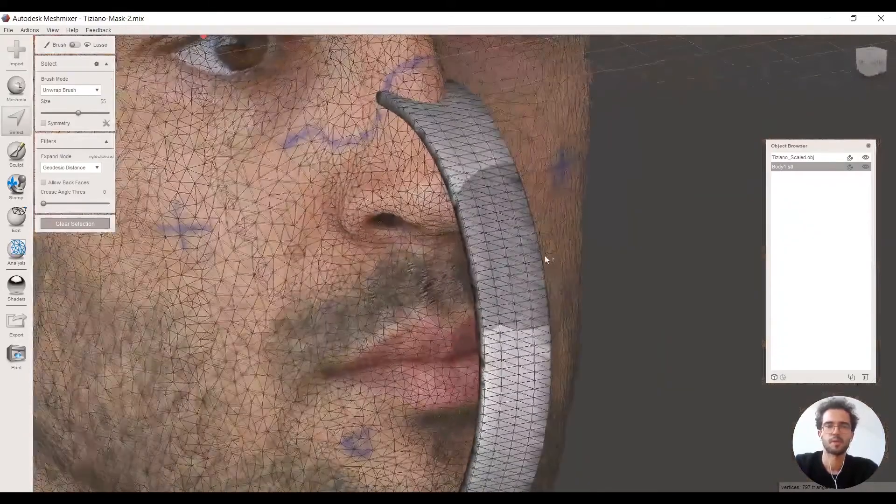
pyautogui.moveTo(552, 258); pyautogui.dragTo(490, 261, button='right')
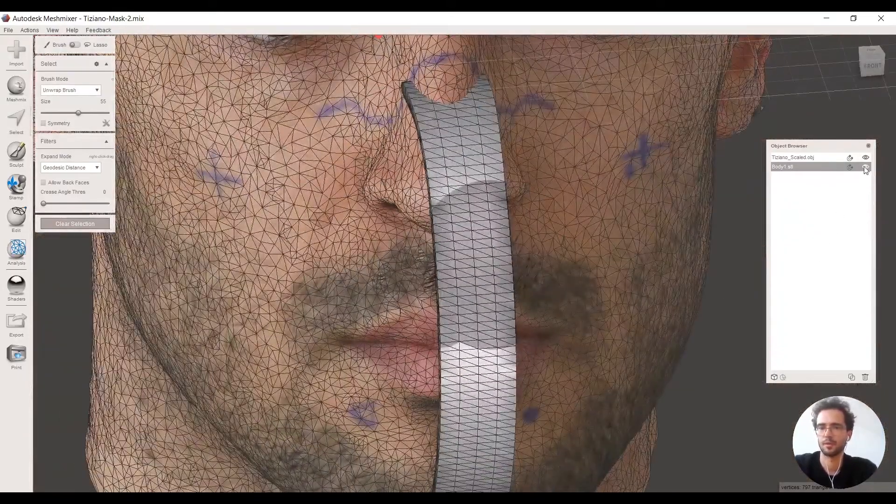
pyautogui.click(866, 167)
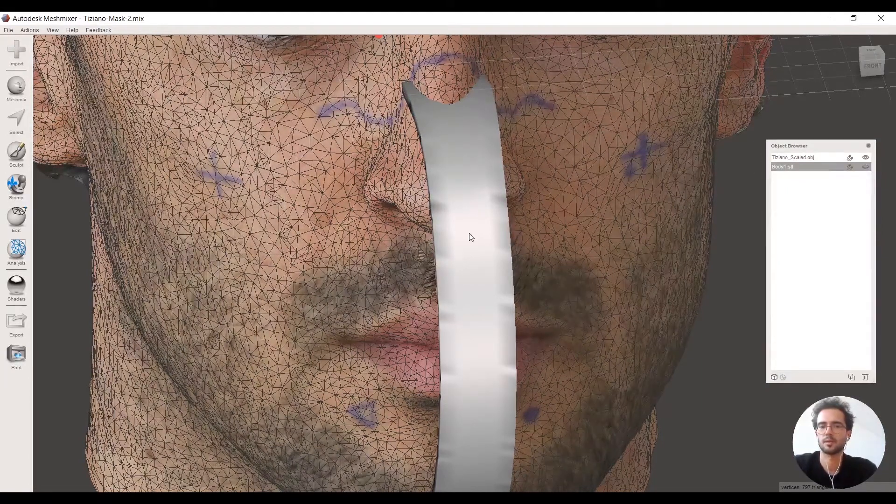
pyautogui.click(788, 159)
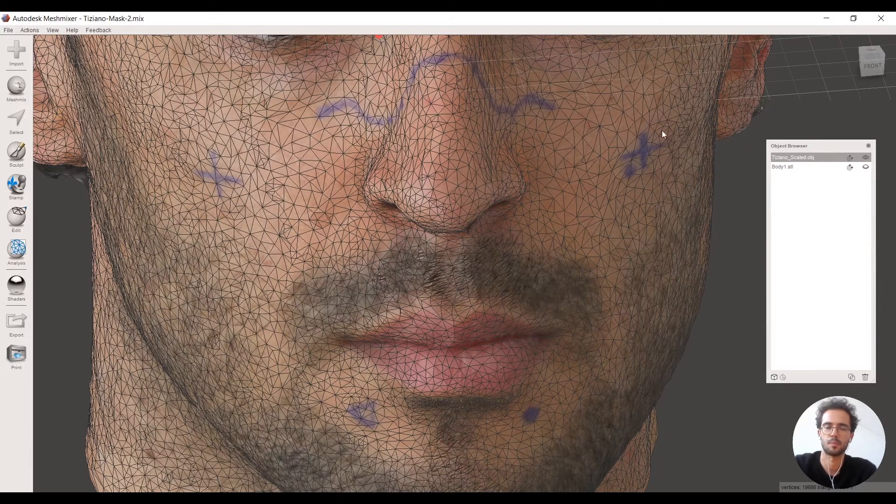
pyautogui.click(853, 376)
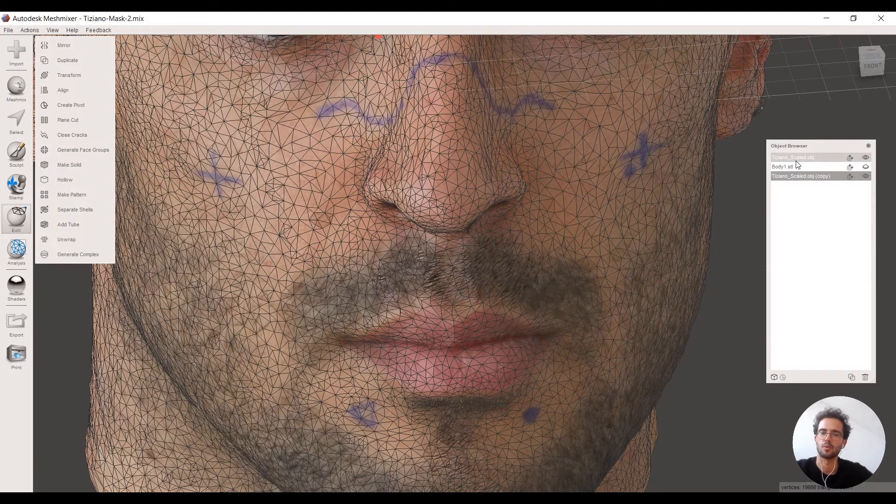
pyautogui.click(8, 30)
pyautogui.click(8, 52)
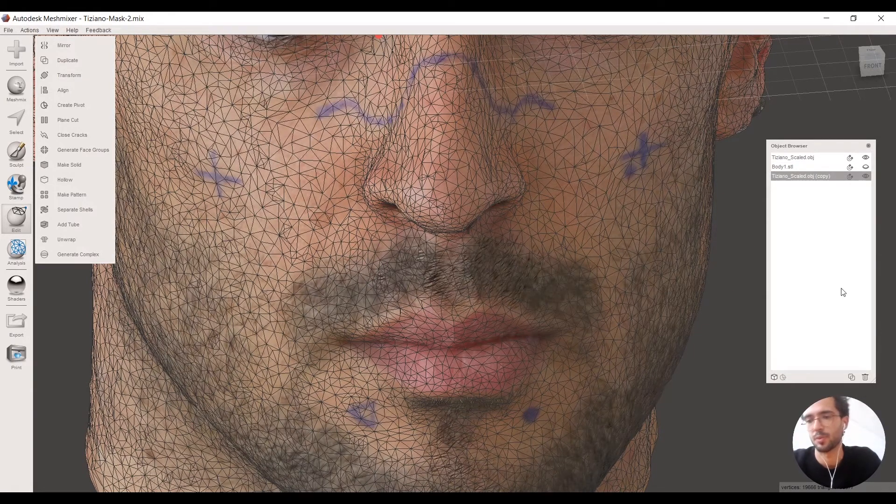
# Step: Hide the original Tiziano_Scaled.obj and start selecting the copy's nose and cheek area with a size 55 Unwrap Brush
pyautogui.click(864, 157)
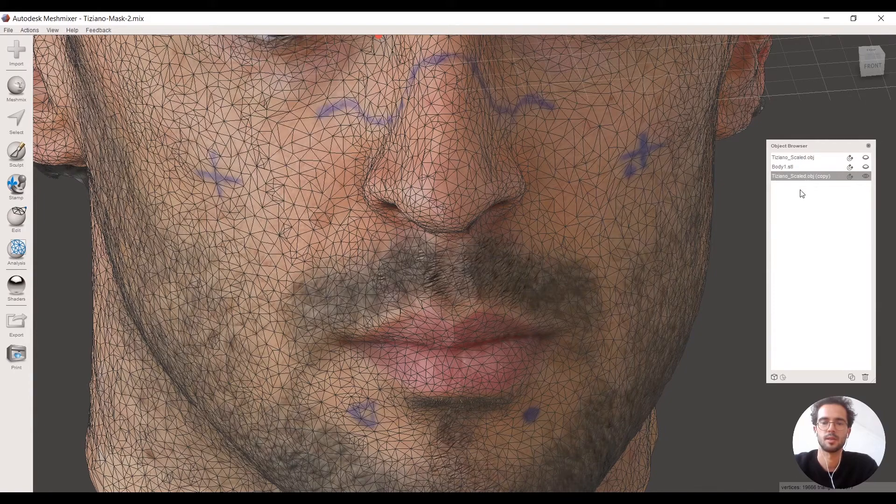
pyautogui.moveTo(454, 237); pyautogui.dragTo(428, 233, button='right')
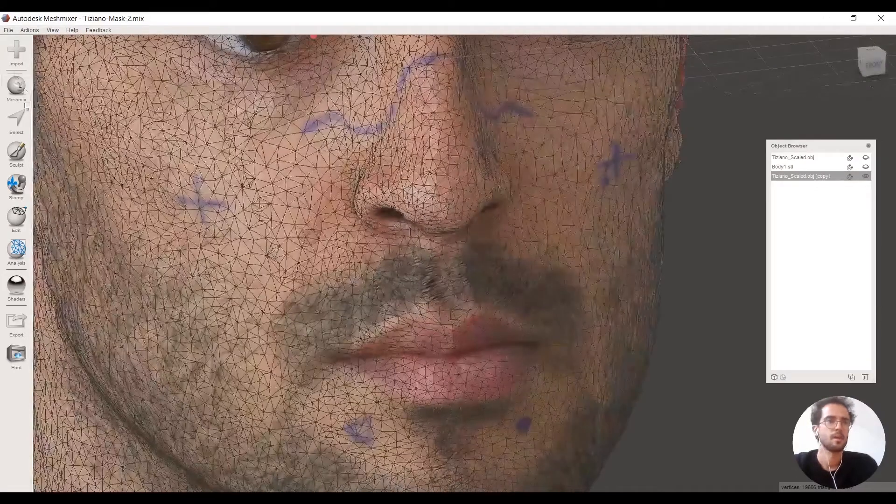
pyautogui.click(16, 122)
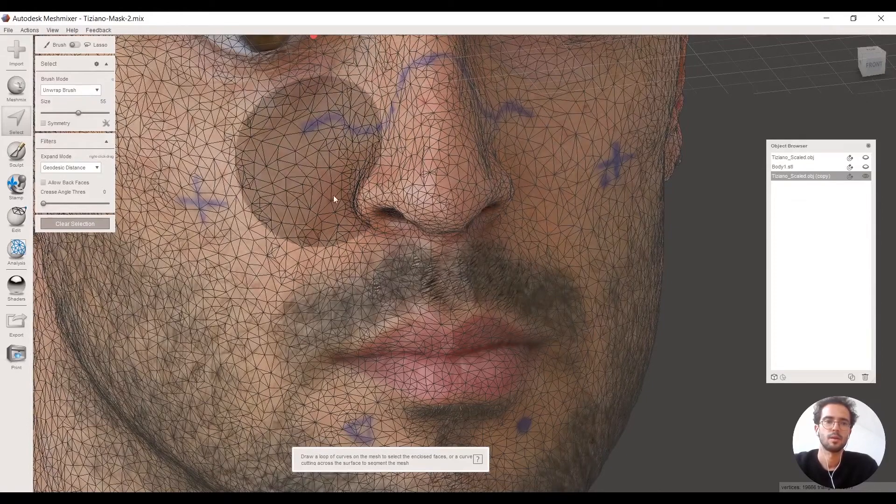
pyautogui.scroll(-1, 350, 256)
pyautogui.scroll(-4, 355, 242)
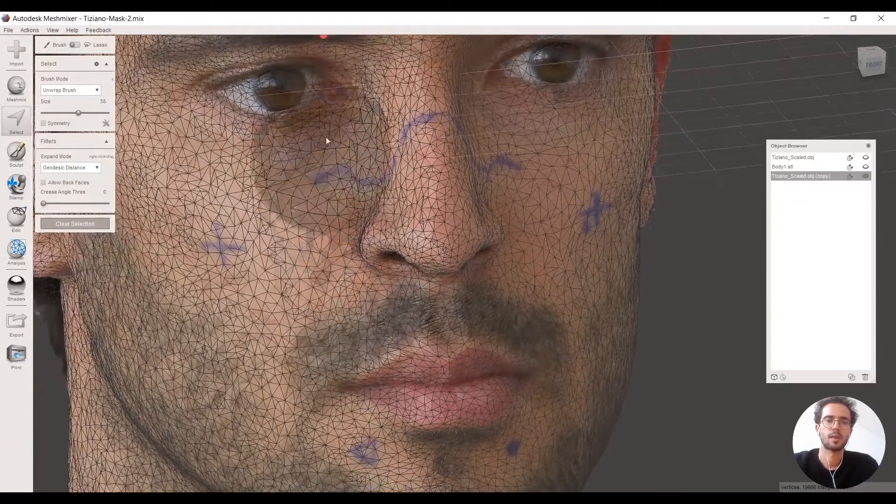
pyautogui.scroll(4, 411, 150)
pyautogui.scroll(-2, 420, 173)
pyautogui.scroll(2, 383, 163)
pyautogui.moveTo(333, 189)
pyautogui.mouseDown(button='right')
pyautogui.moveTo(404, 178)
pyautogui.moveTo(392, 185)
pyautogui.mouseUp(button='right')
pyautogui.moveTo(279, 219)
pyautogui.mouseDown()
pyautogui.moveTo(382, 182)
pyautogui.moveTo(432, 181)
pyautogui.moveTo(348, 212)
pyautogui.moveTo(405, 161)
pyautogui.moveTo(375, 175)
pyautogui.mouseUp()
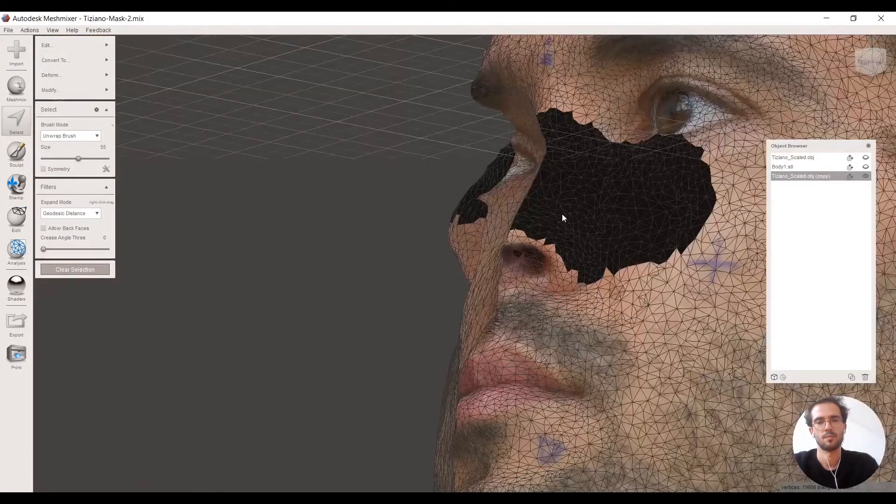
# Step: Extend the brush selection over the nose bridge, the second cheek and the nose tip to form one continuous patch
pyautogui.keyDown('alt'); pyautogui.moveTo(562, 214); pyautogui.dragTo(730, 231); pyautogui.keyUp('alt')
pyautogui.moveTo(505, 156)
pyautogui.mouseDown()
pyautogui.moveTo(615, 201)
pyautogui.moveTo(581, 206)
pyautogui.moveTo(469, 182)
pyautogui.moveTo(443, 194)
pyautogui.moveTo(565, 195)
pyautogui.moveTo(674, 157)
pyautogui.moveTo(655, 195)
pyautogui.mouseUp()
pyautogui.moveTo(460, 217)
pyautogui.mouseDown()
pyautogui.moveTo(352, 212)
pyautogui.moveTo(444, 223)
pyautogui.moveTo(489, 216)
pyautogui.moveTo(524, 227)
pyautogui.moveTo(490, 212)
pyautogui.moveTo(518, 254)
pyautogui.moveTo(432, 266)
pyautogui.moveTo(445, 264)
pyautogui.moveTo(448, 275)
pyautogui.mouseUp()
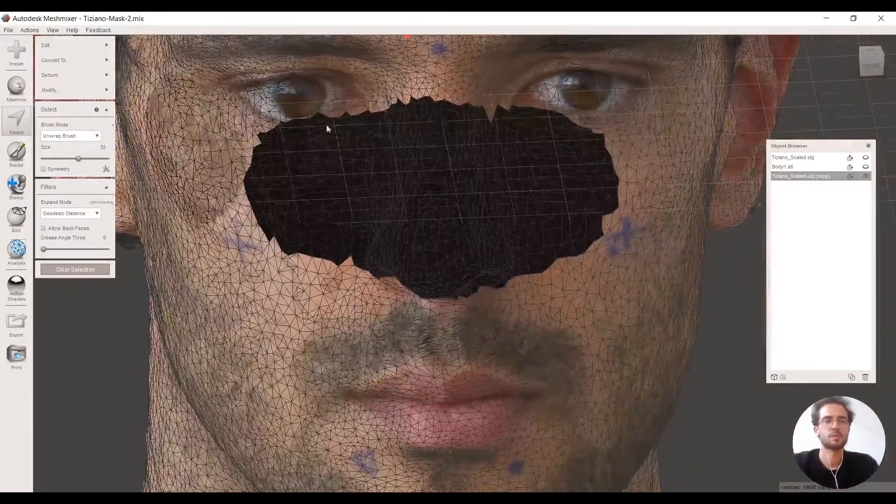
# Step: Invert the selection on the connected mesh and delete the rest of the copied head, keeping only the nose and cheek patch
pyautogui.moveTo(47, 87)
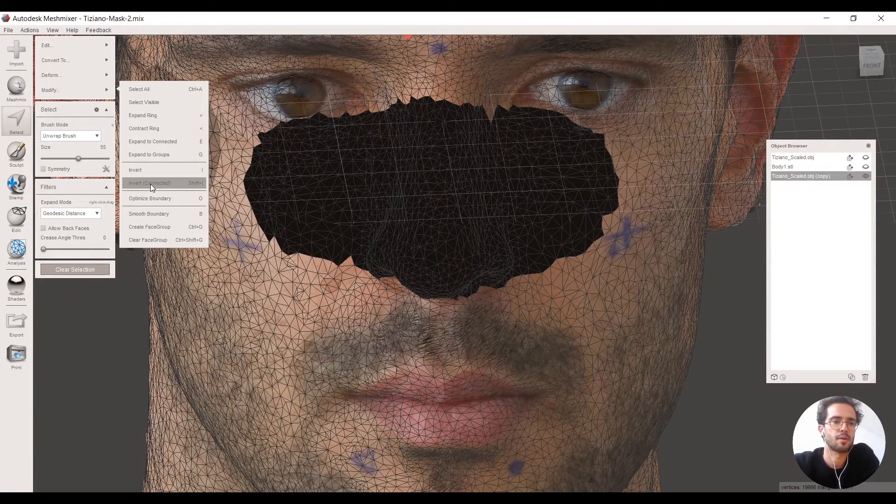
pyautogui.click(150, 184)
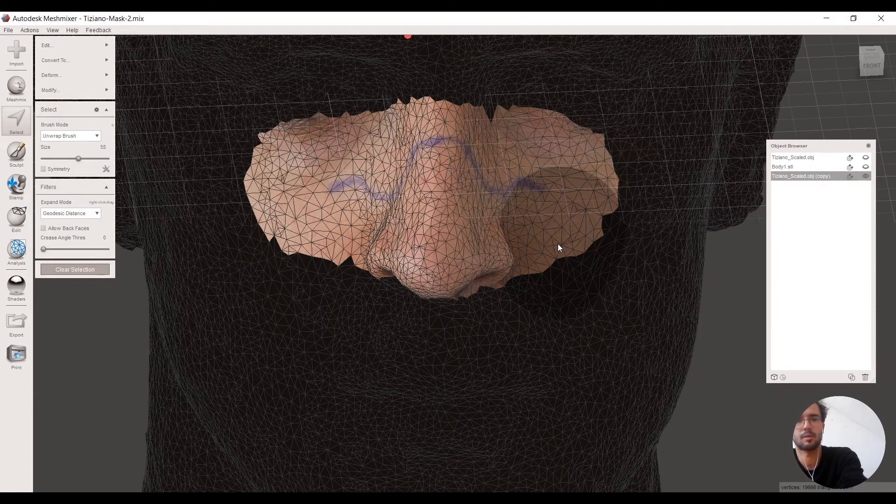
pyautogui.press('Delete')
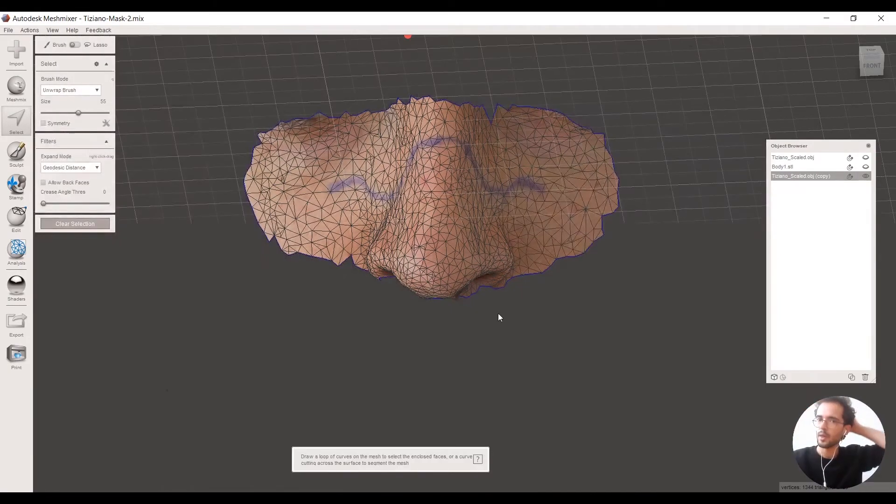
# Step: Show the original head scan briefly to compare it with the cut patch, hide it again and inspect the patch
pyautogui.moveTo(314, 274); pyautogui.dragTo(349, 266, button='right')
pyautogui.moveTo(493, 233); pyautogui.dragTo(345, 275, button='right')
pyautogui.click(867, 157)
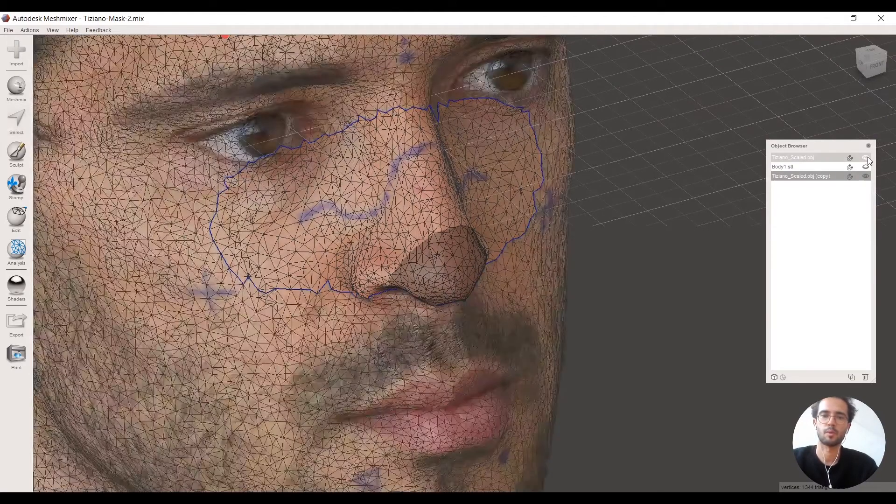
pyautogui.click(866, 157)
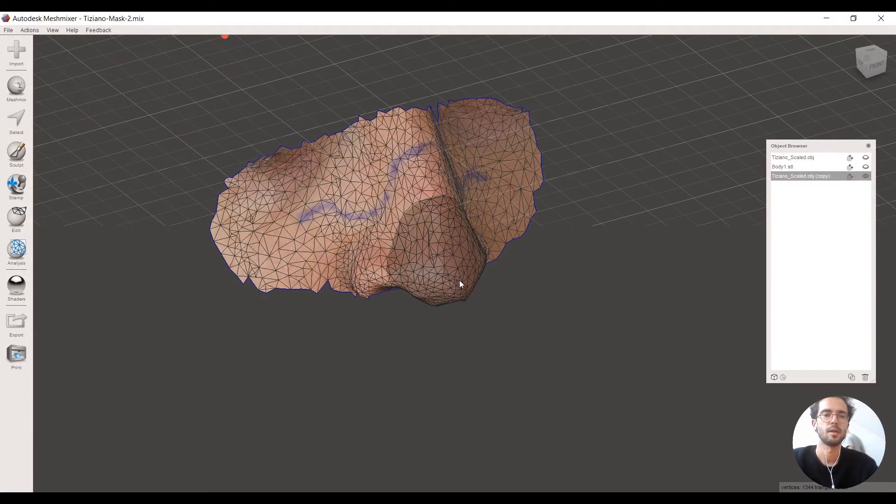
pyautogui.moveTo(462, 275); pyautogui.dragTo(612, 214, button='right')
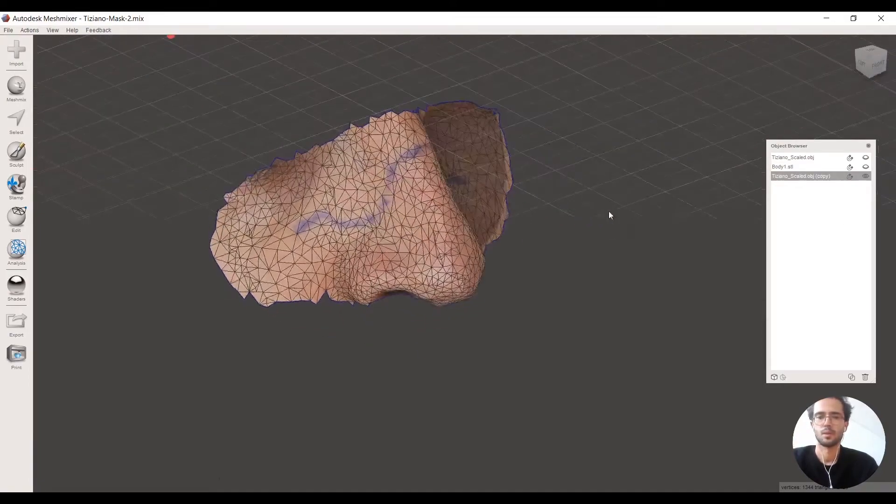
pyautogui.moveTo(483, 211); pyautogui.dragTo(322, 228, button='right')
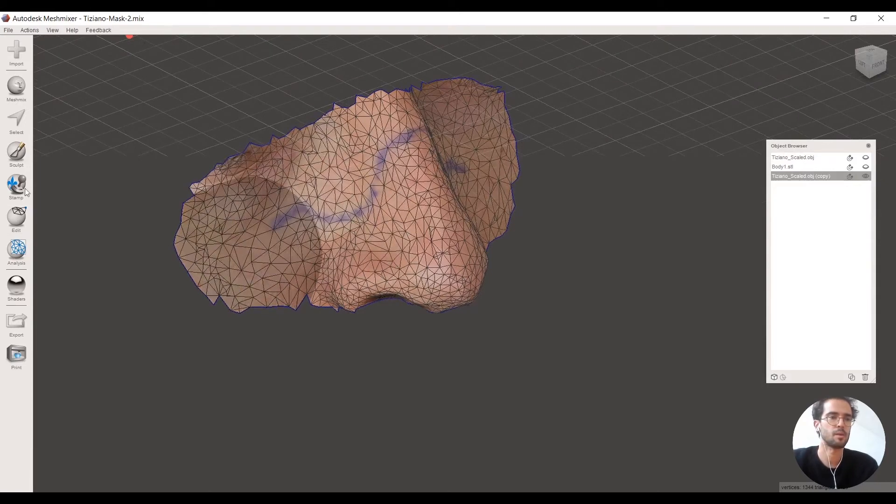
# Step: Select a band beneath the blue line across the nose bridge and both cheeks using the Unwrap Brush at size 36
pyautogui.click(22, 114)
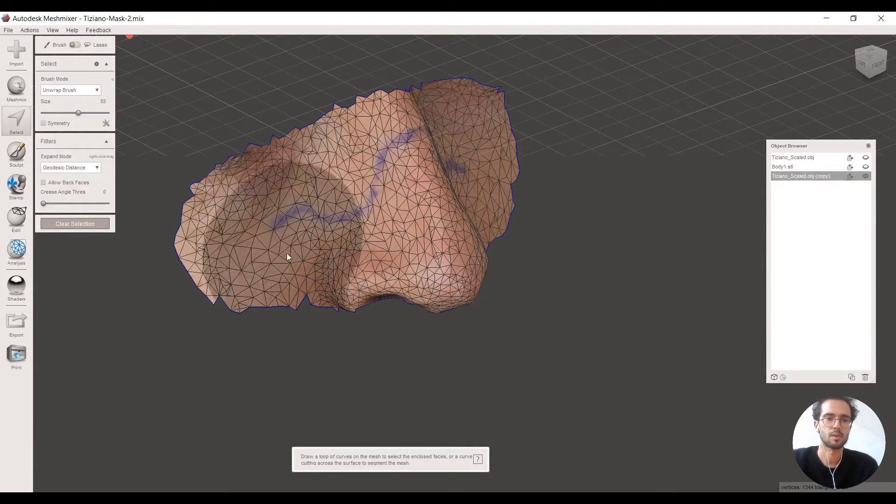
pyautogui.moveTo(362, 225); pyautogui.dragTo(558, 279, button='right')
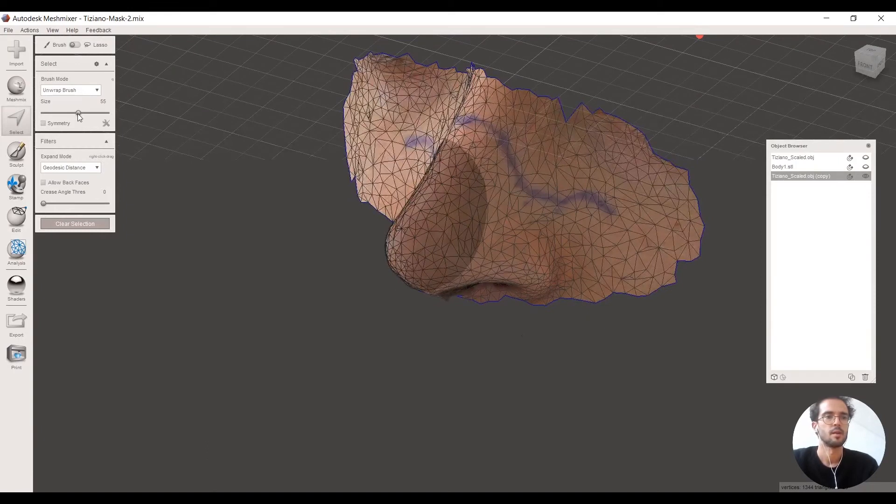
pyautogui.moveTo(78, 113); pyautogui.dragTo(73, 114)
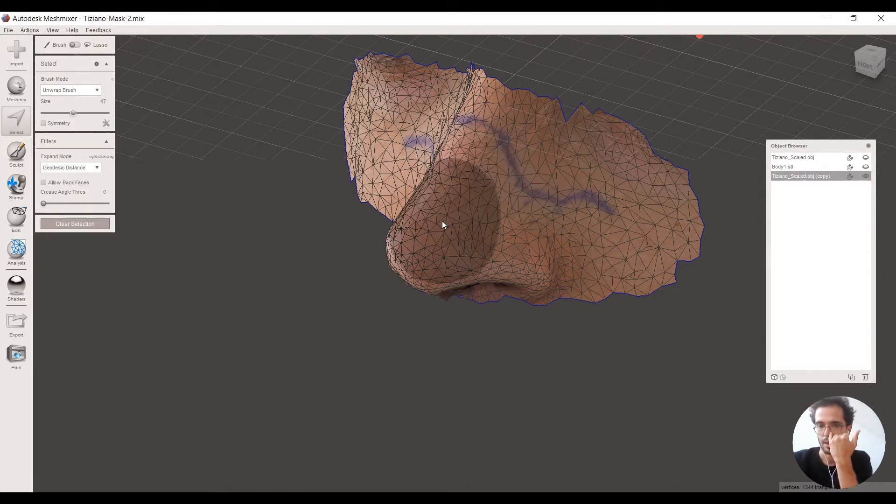
pyautogui.moveTo(461, 212); pyautogui.dragTo(543, 209, button='right')
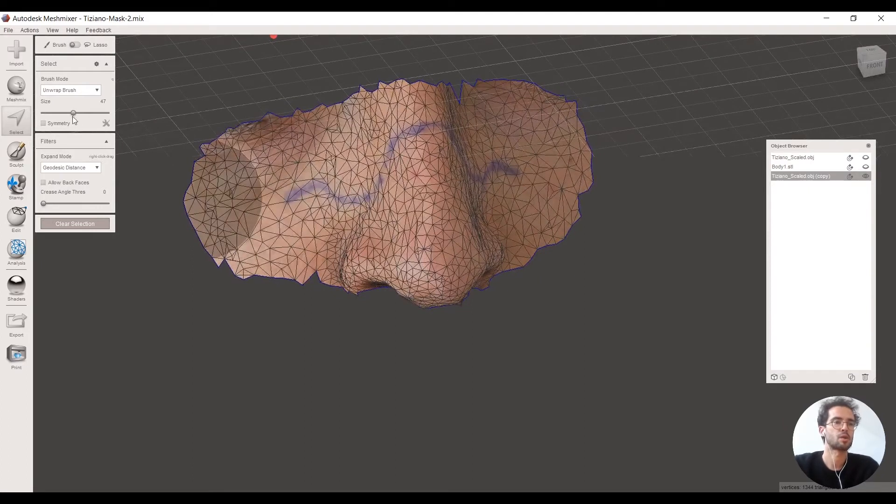
pyautogui.moveTo(74, 113); pyautogui.dragTo(66, 114)
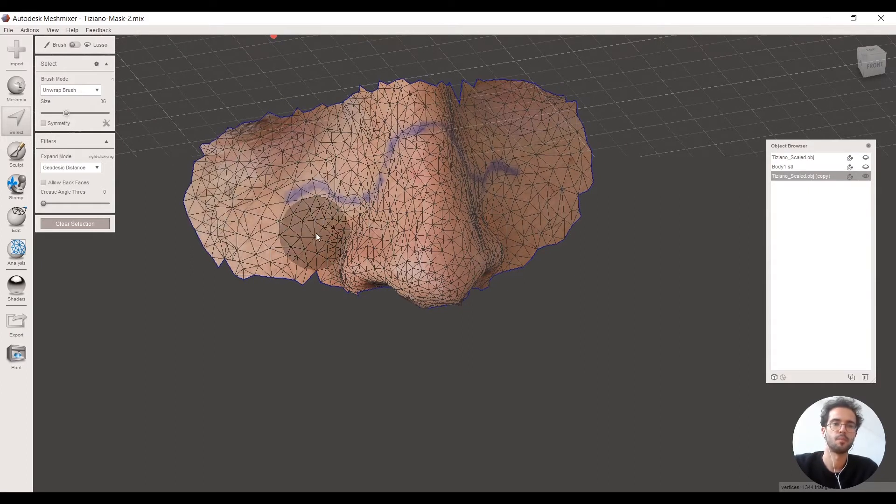
pyautogui.moveTo(309, 225)
pyautogui.mouseDown()
pyautogui.moveTo(321, 217)
pyautogui.moveTo(307, 217)
pyautogui.moveTo(352, 214)
pyautogui.moveTo(388, 195)
pyautogui.moveTo(410, 172)
pyautogui.moveTo(401, 170)
pyautogui.moveTo(427, 158)
pyautogui.moveTo(459, 187)
pyautogui.mouseUp()
pyautogui.moveTo(502, 245)
pyautogui.mouseDown(button='right')
pyautogui.moveTo(449, 239)
pyautogui.moveTo(478, 189)
pyautogui.mouseUp(button='right')
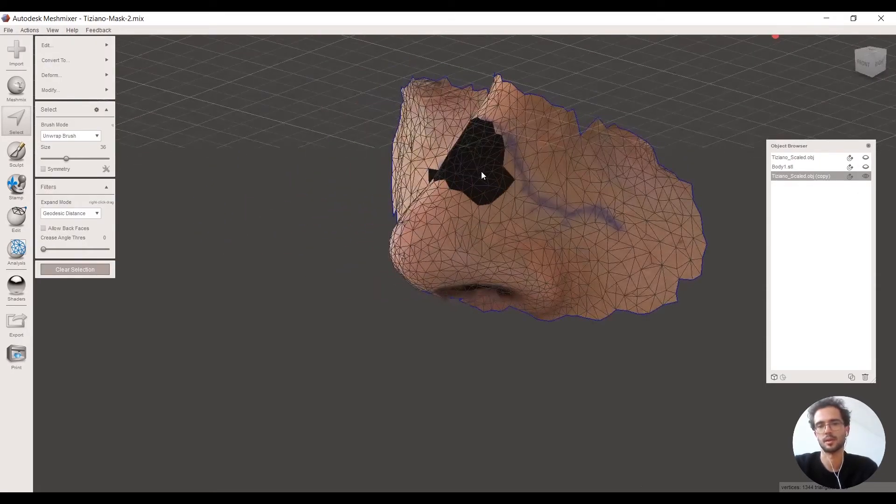
pyautogui.moveTo(489, 167)
pyautogui.mouseDown()
pyautogui.moveTo(534, 215)
pyautogui.moveTo(594, 242)
pyautogui.moveTo(592, 257)
pyautogui.moveTo(498, 229)
pyautogui.mouseUp()
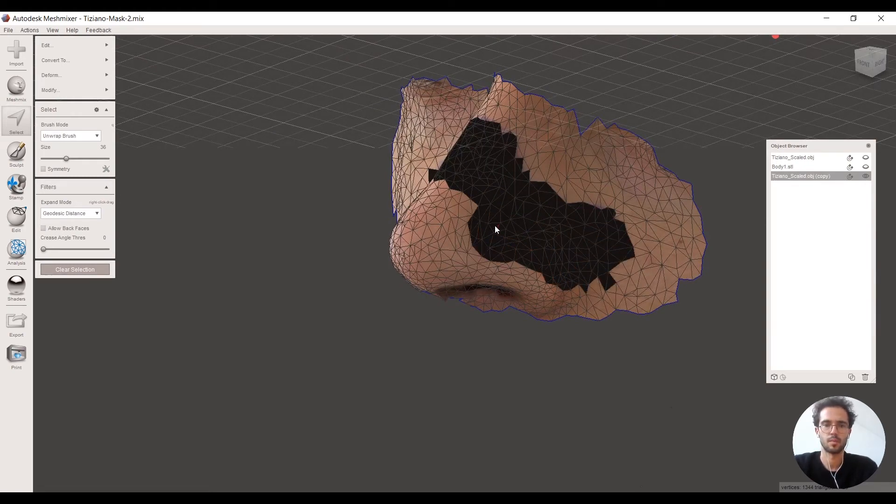
# Step: Extend the selection down the nose ridge and its sides to fill in the band above the nose tip
pyautogui.moveTo(435, 195); pyautogui.dragTo(469, 226)
pyautogui.moveTo(469, 226); pyautogui.dragTo(424, 216, button='right')
pyautogui.moveTo(413, 217)
pyautogui.mouseDown()
pyautogui.moveTo(299, 263)
pyautogui.moveTo(465, 211)
pyautogui.mouseUp()
pyautogui.moveTo(465, 211); pyautogui.dragTo(218, 238, button='right')
# Step: Smooth the selection boundary with Smoothness 49, Preserve Shape 50 and 30 iterations, creating new groups
pyautogui.click(82, 89)
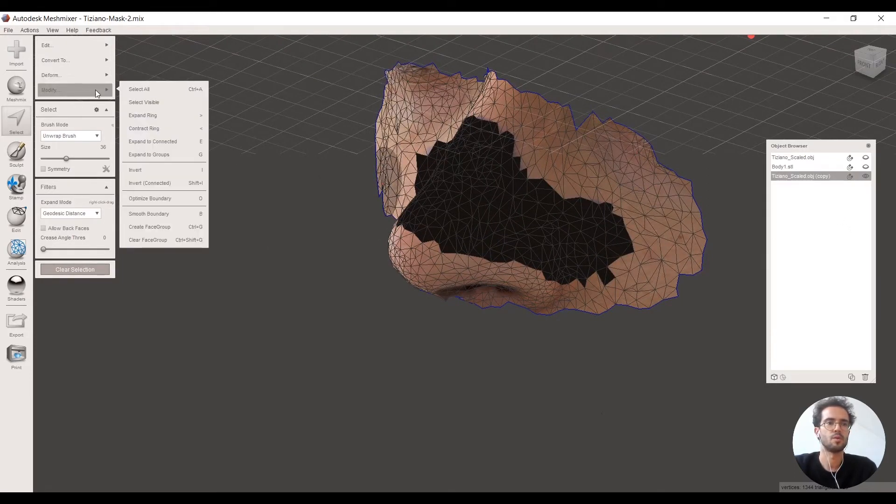
pyautogui.click(164, 218)
pyautogui.moveTo(571, 286); pyautogui.dragTo(370, 204, button='right')
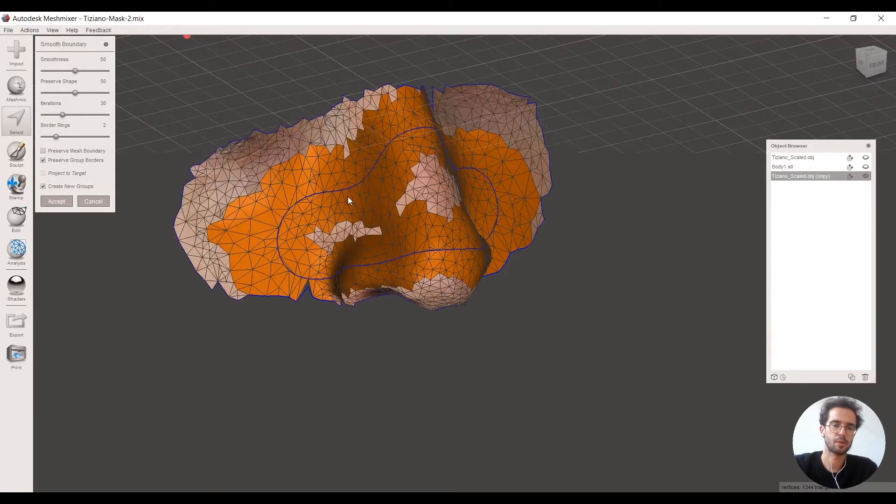
pyautogui.moveTo(485, 162); pyautogui.dragTo(417, 189, button='right')
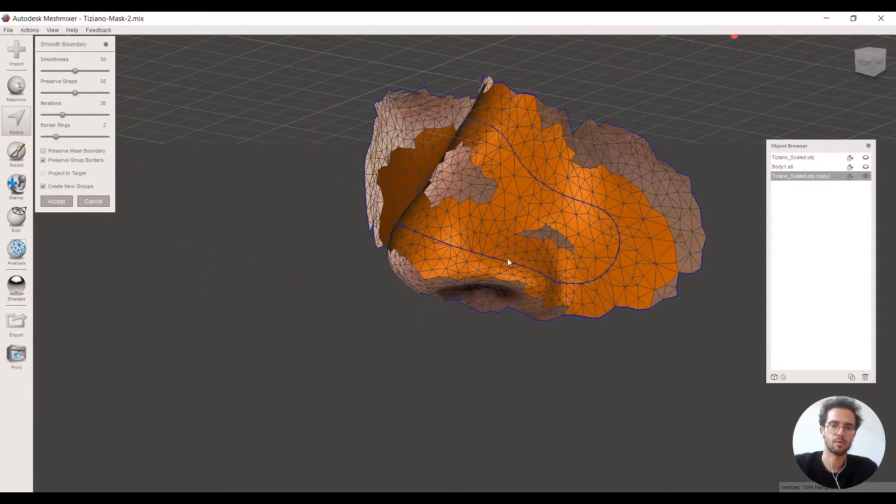
pyautogui.moveTo(414, 253); pyautogui.dragTo(371, 256, button='right')
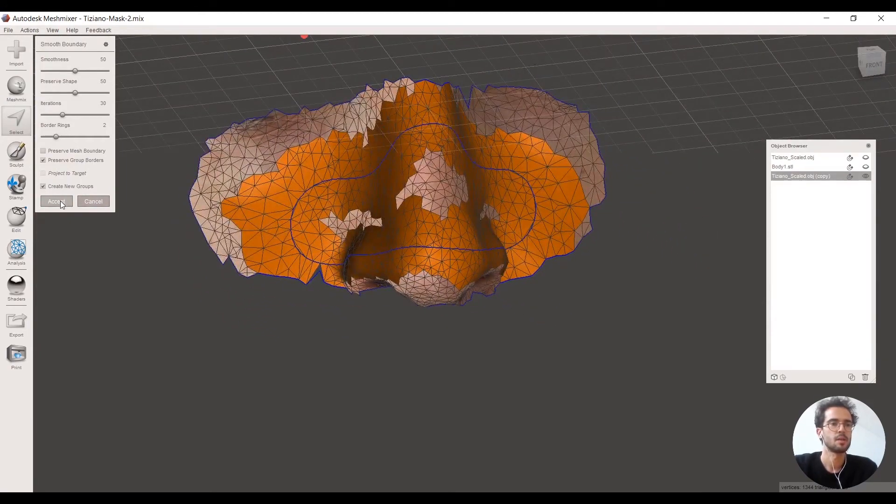
pyautogui.moveTo(75, 71)
pyautogui.mouseDown()
pyautogui.moveTo(29, 74)
pyautogui.moveTo(90, 77)
pyautogui.moveTo(72, 71)
pyautogui.moveTo(43, 83)
pyautogui.moveTo(90, 78)
pyautogui.moveTo(74, 79)
pyautogui.mouseUp()
pyautogui.moveTo(228, 182); pyautogui.dragTo(252, 198, button='right')
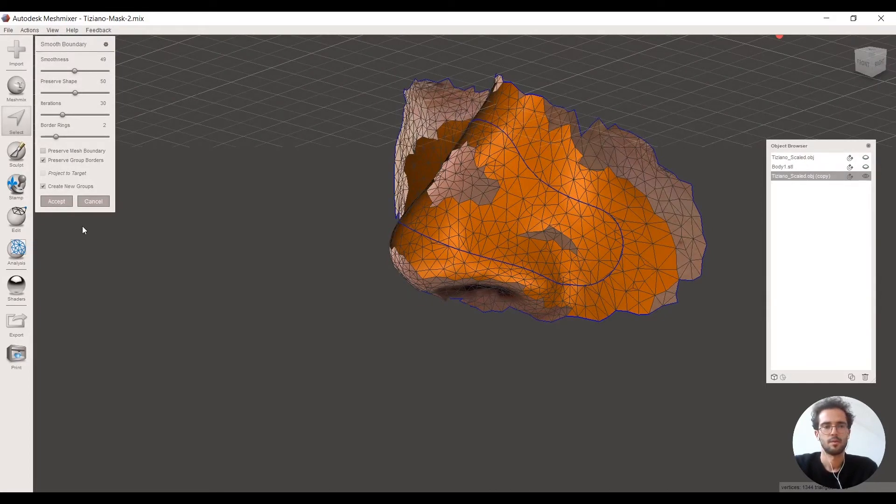
pyautogui.click(63, 201)
# Step: Invert the selection on the connected patch and delete the surrounding mesh, keeping only the smooth-edged nose band
pyautogui.moveTo(420, 243); pyautogui.dragTo(484, 218, button='right')
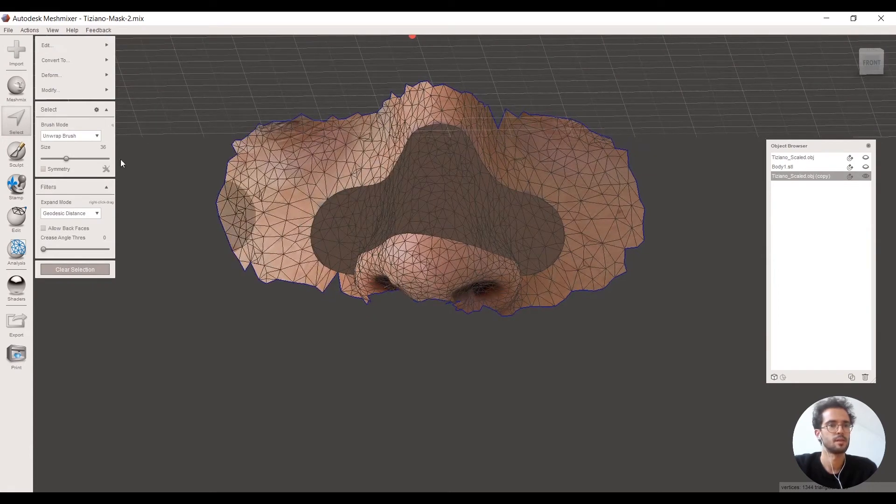
pyautogui.moveTo(73, 92)
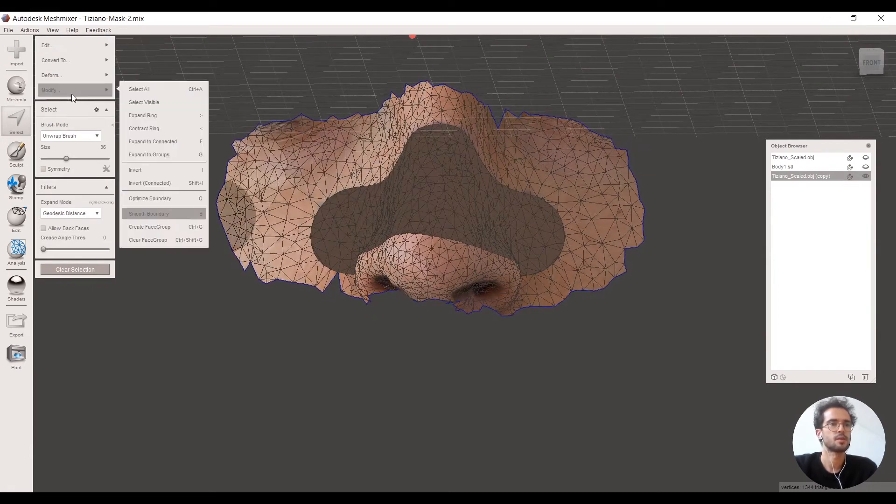
pyautogui.click(159, 184)
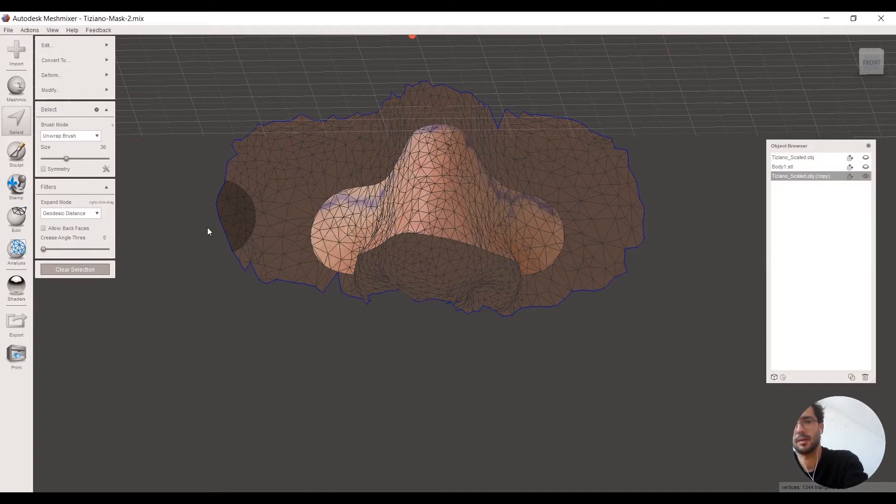
pyautogui.press('Delete')
pyautogui.moveTo(190, 254)
pyautogui.mouseDown(button='right')
pyautogui.moveTo(418, 275)
pyautogui.moveTo(373, 283)
pyautogui.moveTo(401, 229)
pyautogui.mouseUp(button='right')
pyautogui.moveTo(455, 213); pyautogui.dragTo(246, 219, button='right')
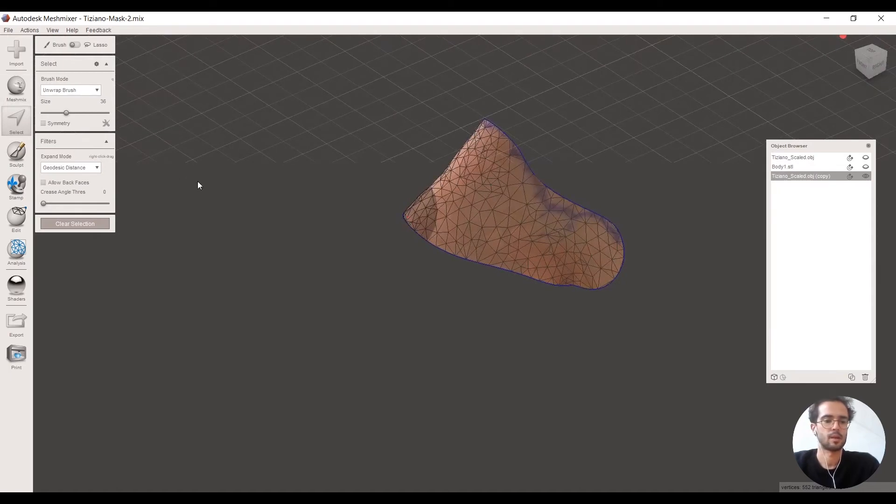
# Step: Select the entire nose band mesh and give it a connected Offset with a distance of 2.5 mm
pyautogui.hotkey('ctrl', 'a')
pyautogui.moveTo(321, 243); pyautogui.dragTo(449, 233, button='right')
pyautogui.moveTo(89, 74)
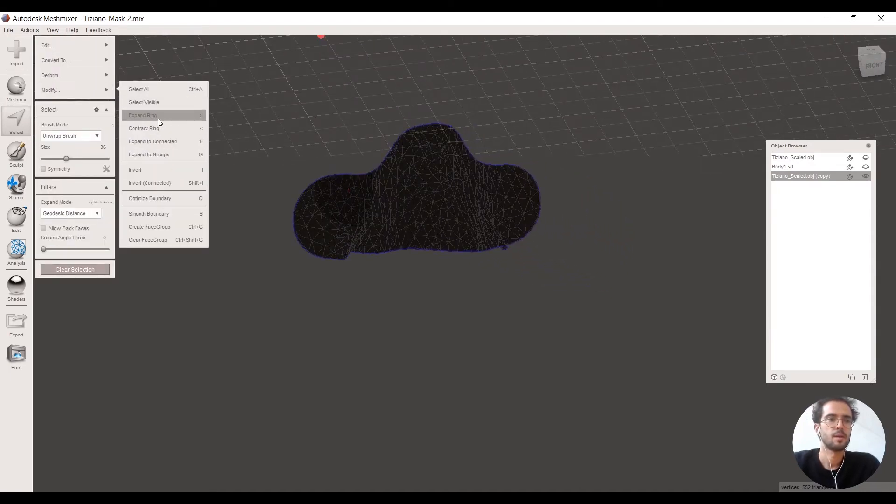
pyautogui.moveTo(79, 46)
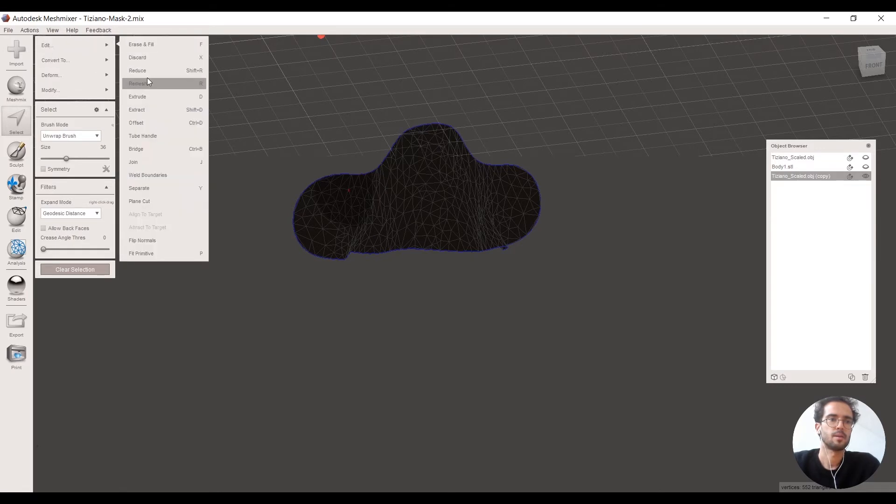
pyautogui.click(144, 122)
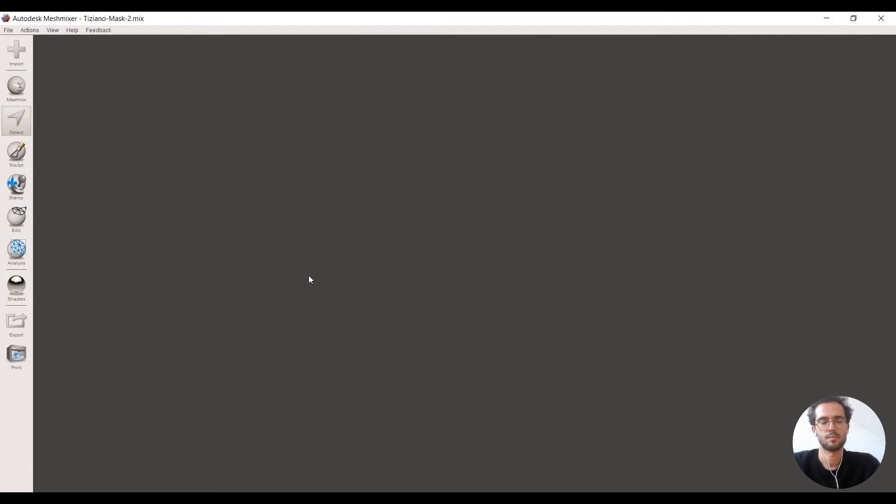
pyautogui.moveTo(368, 266); pyautogui.dragTo(532, 237, button='right')
pyautogui.doubleClick(86, 60)
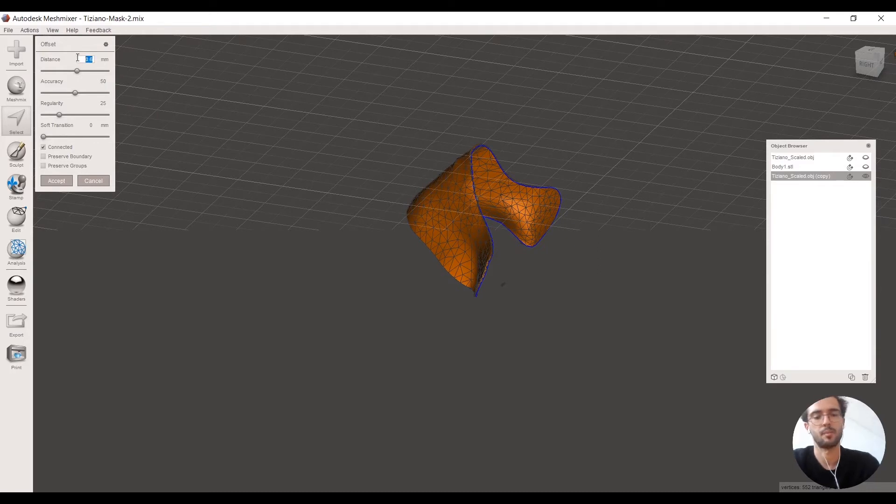
pyautogui.write('2.5')
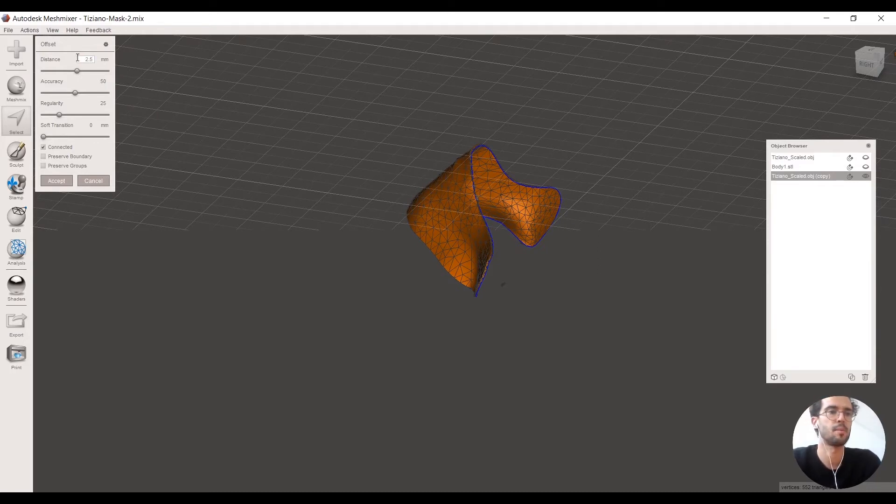
pyautogui.press('Return')
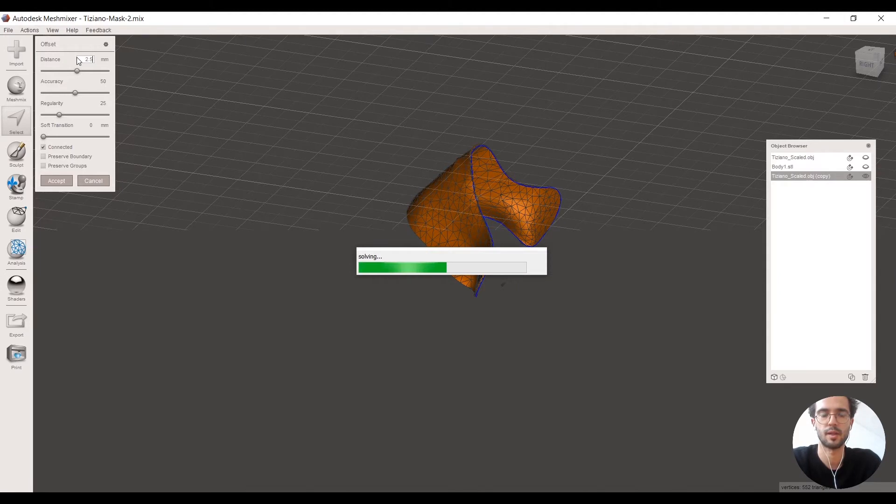
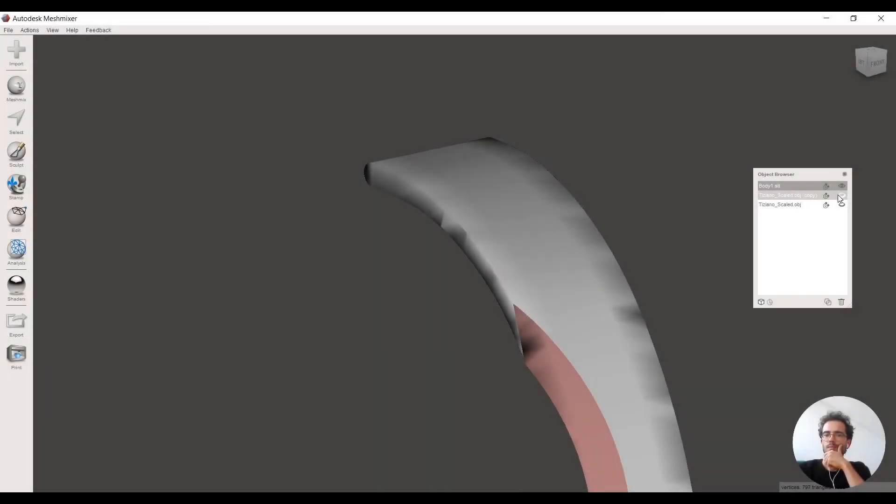
# Step: Hide the Body1.stl object and make the copied Tiziano_Scaled.obj nose band the active object
pyautogui.click(840, 188)
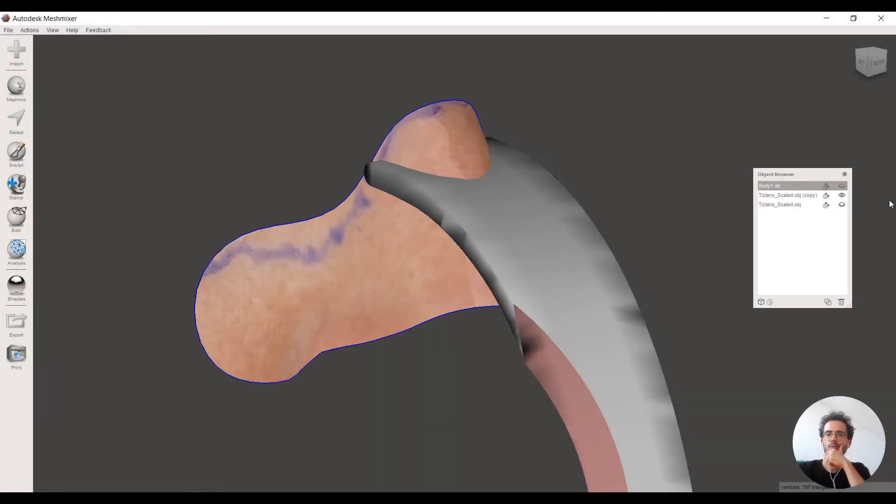
pyautogui.click(800, 194)
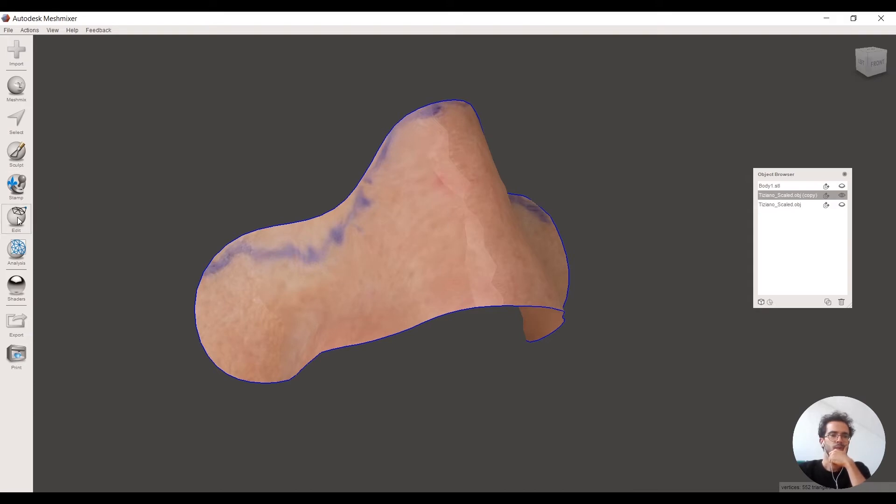
pyautogui.click(17, 122)
pyautogui.moveTo(434, 294)
pyautogui.mouseDown()
pyautogui.moveTo(414, 259)
pyautogui.moveTo(372, 274)
pyautogui.mouseUp()
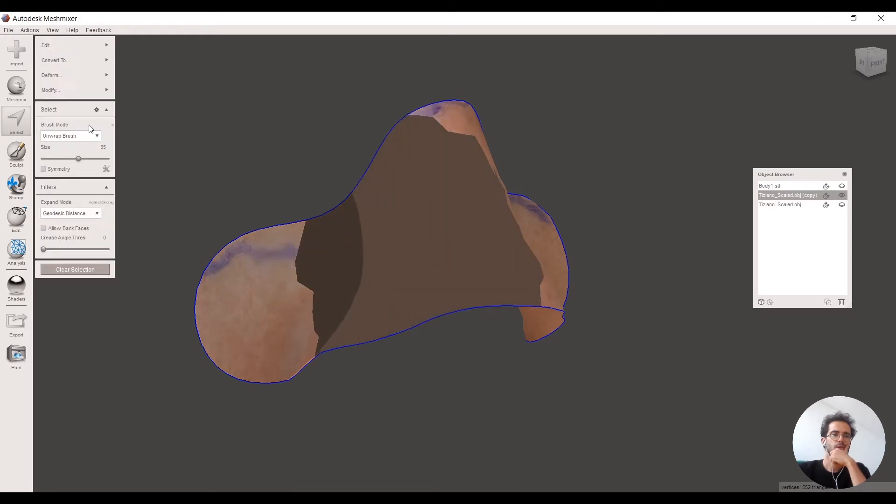
pyautogui.click(66, 92)
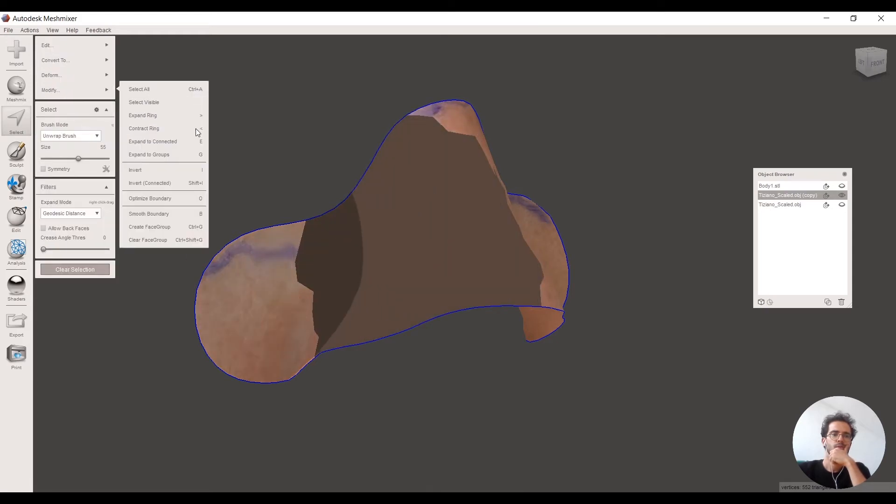
pyautogui.click(169, 142)
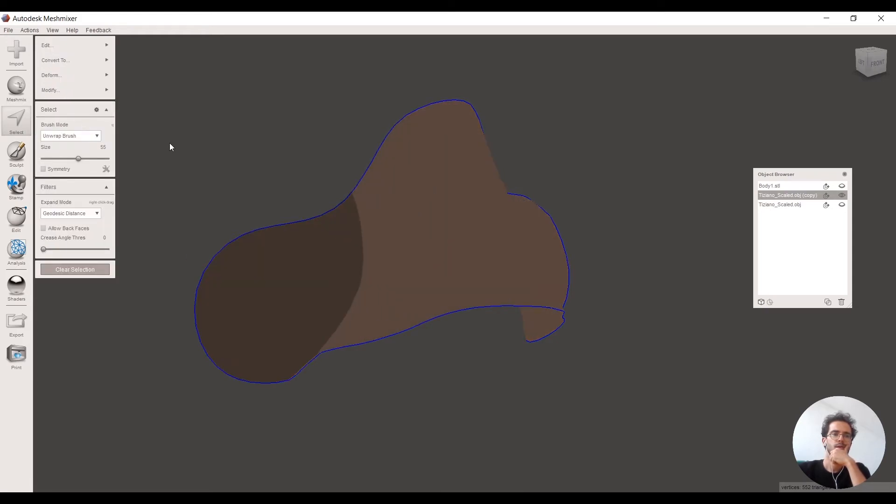
pyautogui.click(72, 75)
pyautogui.click(65, 90)
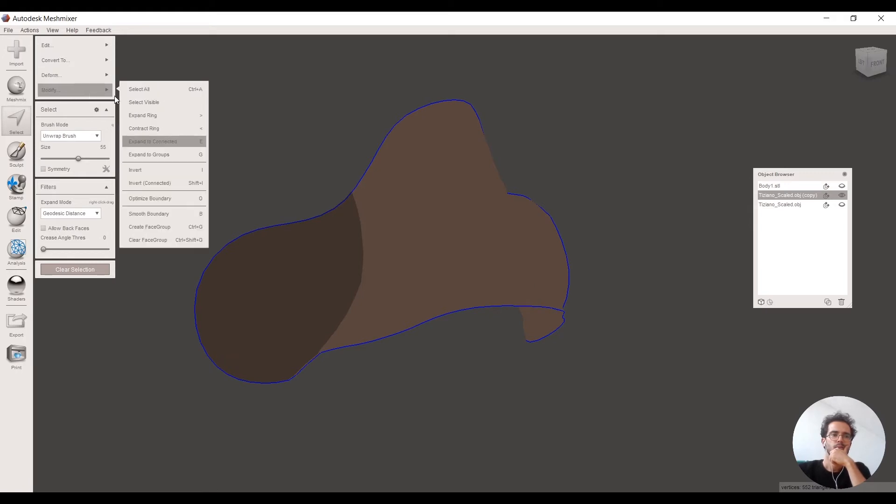
pyautogui.click(159, 173)
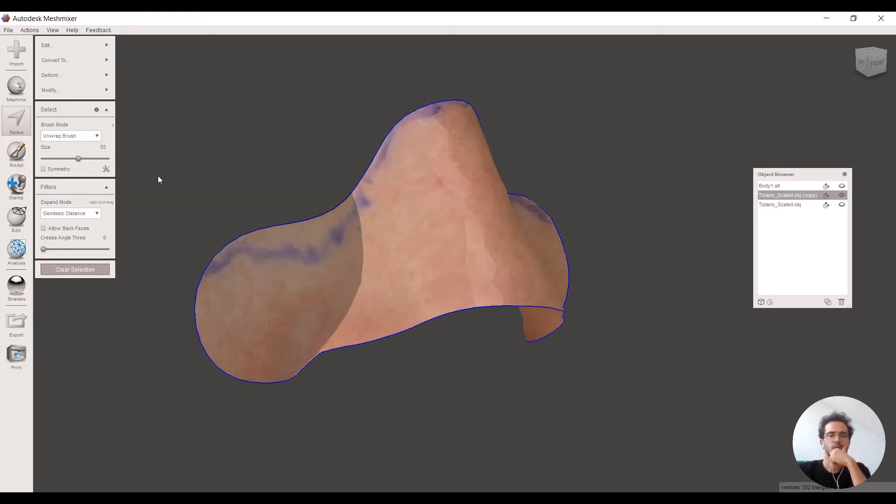
pyautogui.click(55, 269)
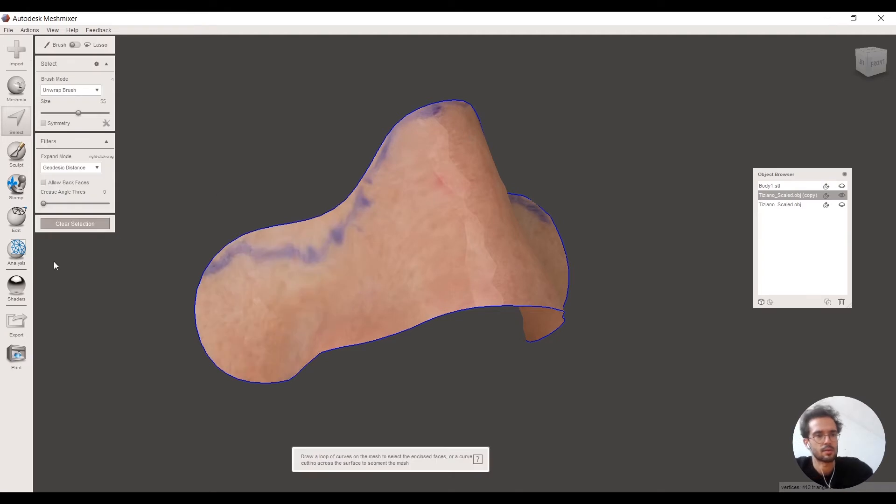
pyautogui.click(70, 223)
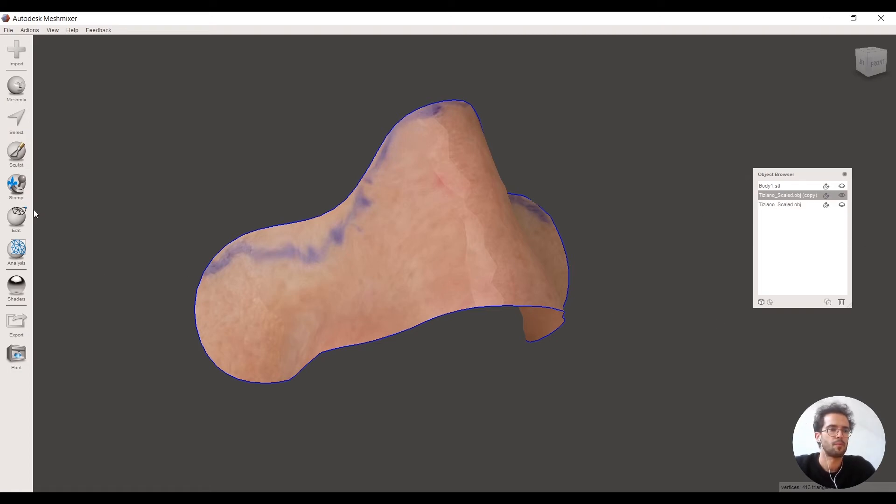
# Step: Brush-select the whole nose band and start a connected 2.5 mm Offset on it
pyautogui.click(18, 122)
pyautogui.moveTo(329, 321)
pyautogui.mouseDown()
pyautogui.moveTo(336, 296)
pyautogui.moveTo(340, 303)
pyautogui.mouseUp()
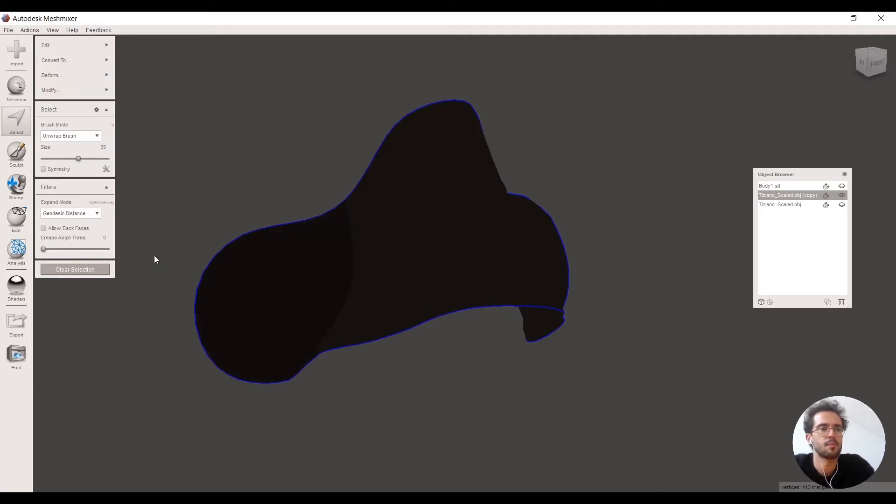
pyautogui.moveTo(93, 61)
pyautogui.moveTo(91, 42)
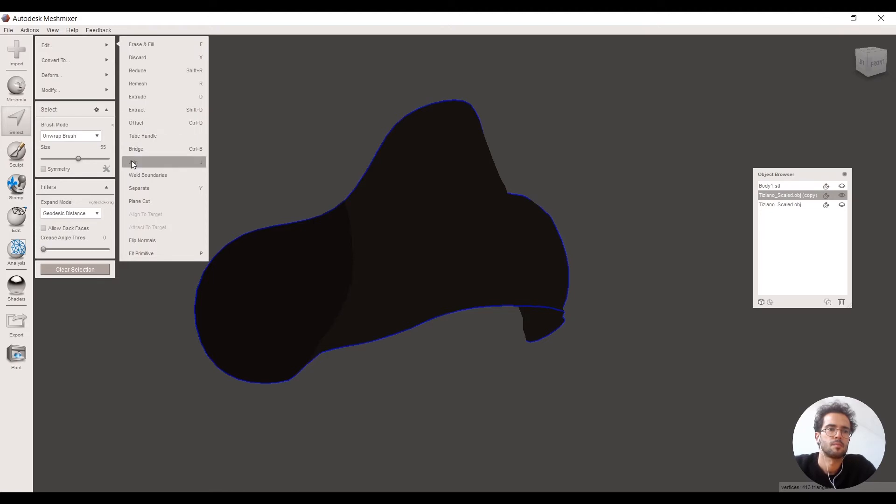
pyautogui.click(147, 124)
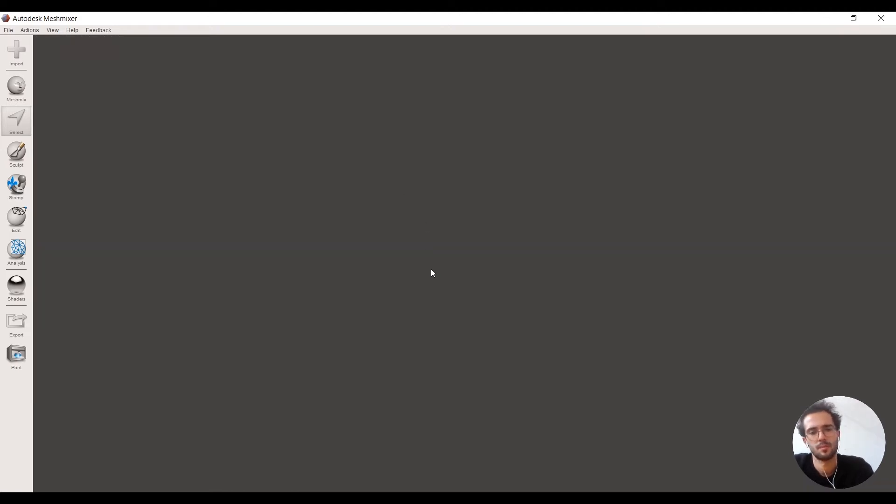
pyautogui.moveTo(369, 309); pyautogui.dragTo(557, 202, button='right')
pyautogui.moveTo(557, 203); pyautogui.dragTo(535, 228, button='middle')
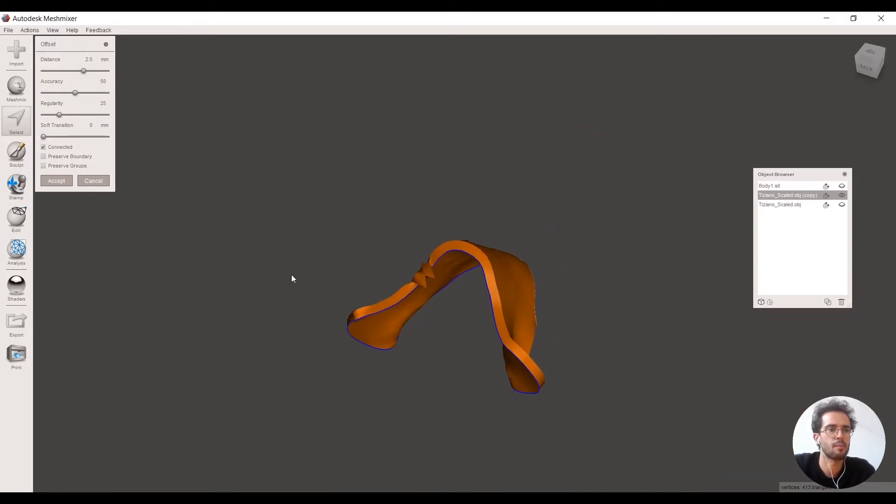
# Step: Set the offset's Soft Transition to 0.5 mm and accept the offset
pyautogui.doubleClick(93, 125)
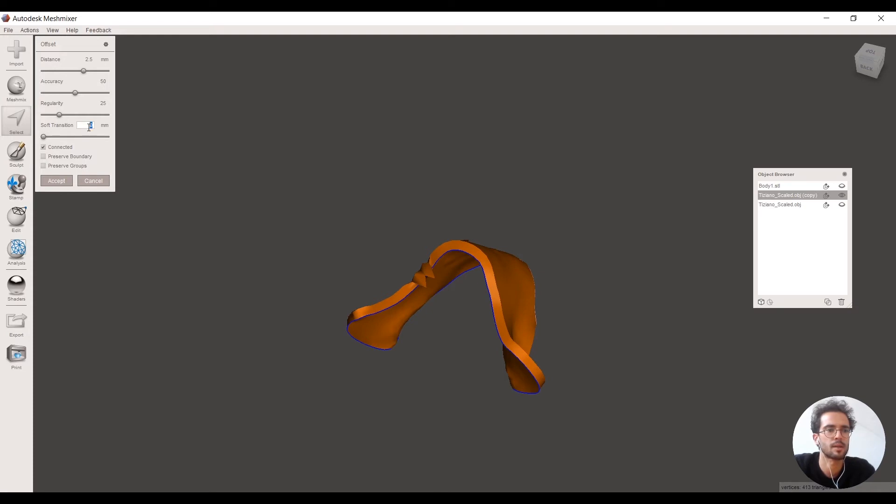
pyautogui.press('BackSpace')
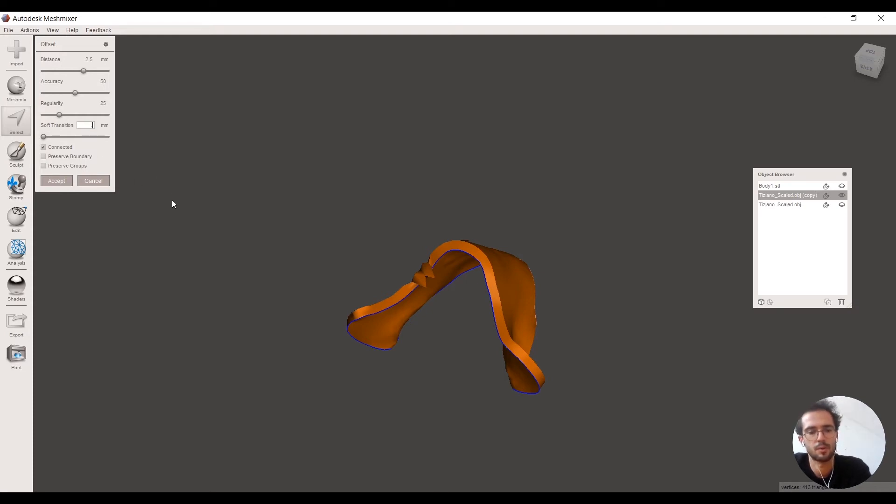
pyautogui.write('.5')
pyautogui.press('Return')
pyautogui.moveTo(388, 298); pyautogui.dragTo(368, 348, button='right')
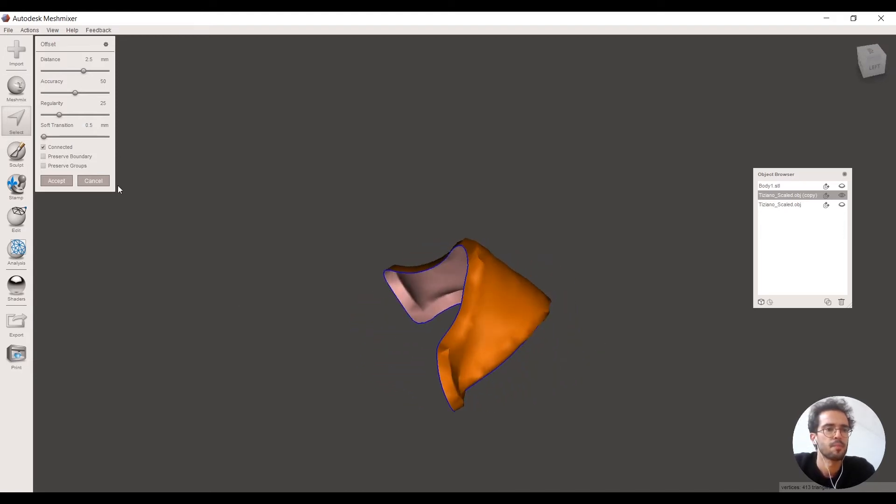
pyautogui.click(56, 182)
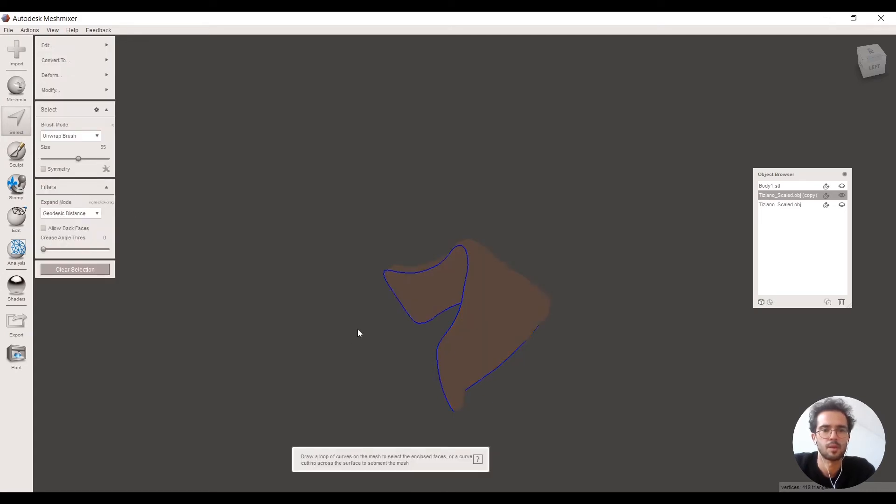
# Step: Revert the soft-transition offset, retry the Offset with Soft Transition 0 mm, and cancel it
pyautogui.click(93, 273)
pyautogui.moveTo(327, 313); pyautogui.dragTo(393, 389, button='right')
pyautogui.press('s')
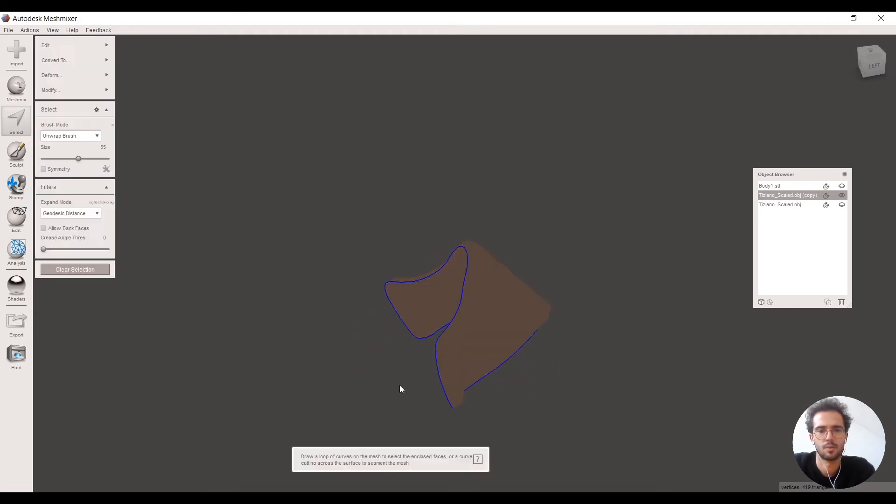
pyautogui.hotkey('ctrl', 'd')
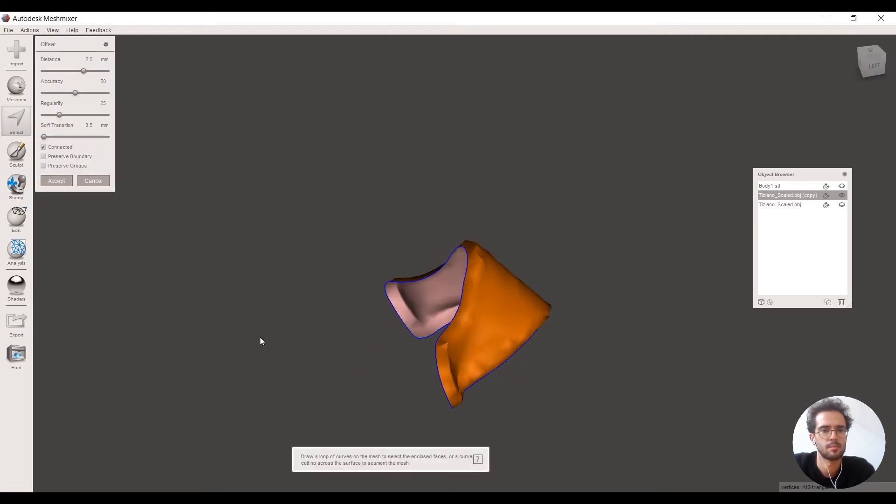
pyautogui.moveTo(260, 341); pyautogui.dragTo(390, 306, button='right')
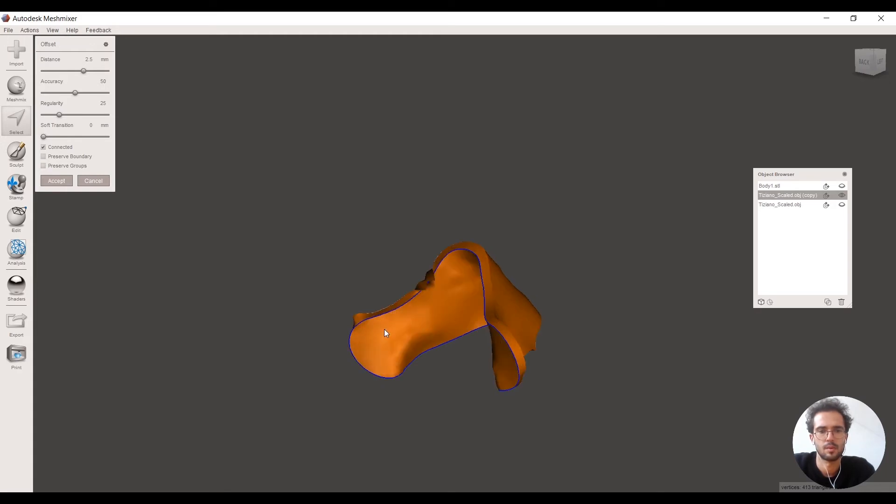
pyautogui.press('Escape')
pyautogui.moveTo(579, 355); pyautogui.dragTo(371, 347, button='right')
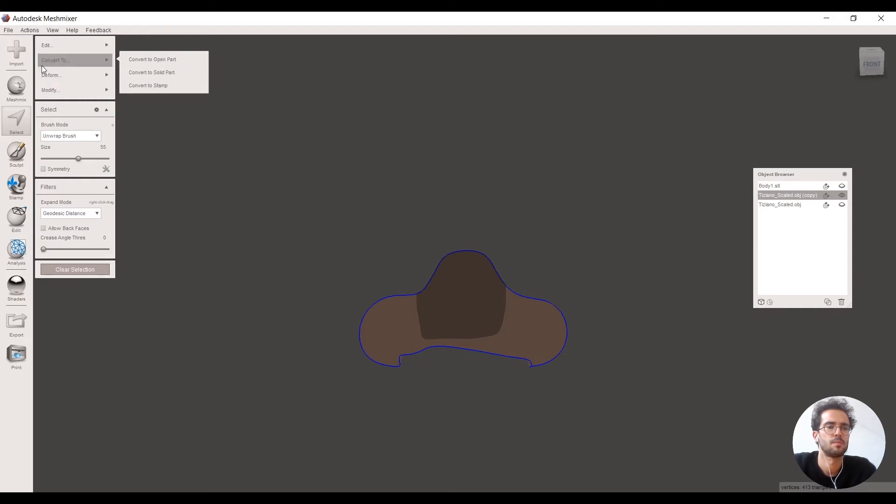
pyautogui.press('Escape')
# Step: Reselect the entire nose band with the Unwrap Brush and offset it 2.5 mm, connected and without soft transition
pyautogui.moveTo(504, 268); pyautogui.dragTo(484, 290, button='right')
pyautogui.scroll(5, 462, 335)
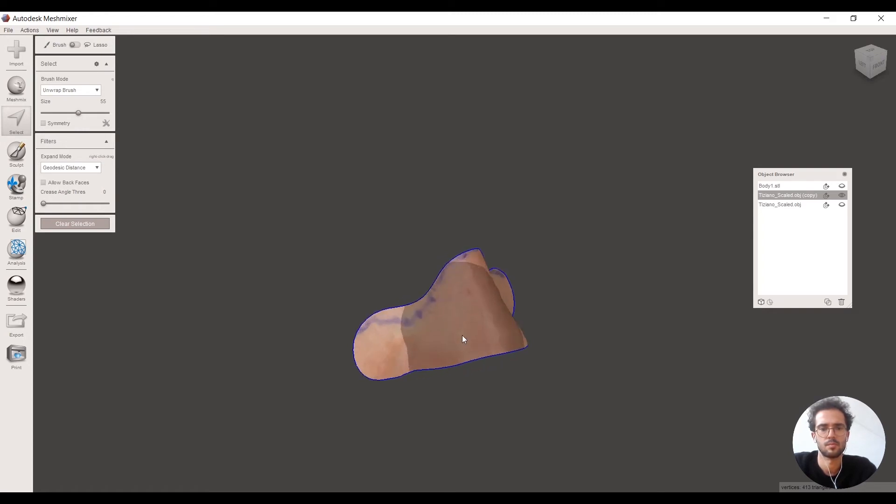
pyautogui.moveTo(461, 292); pyautogui.dragTo(322, 342, button='right')
pyautogui.moveTo(322, 341)
pyautogui.mouseDown()
pyautogui.moveTo(324, 316)
pyautogui.moveTo(556, 234)
pyautogui.moveTo(599, 204)
pyautogui.mouseUp()
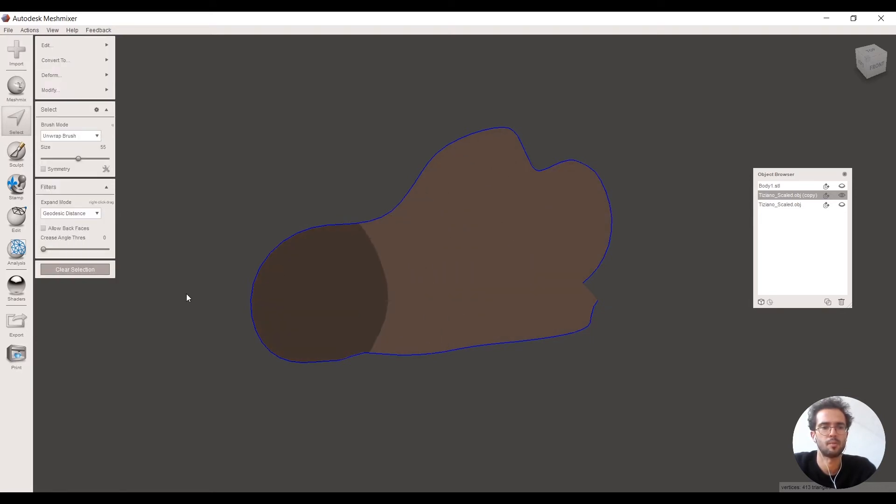
pyautogui.moveTo(61, 45)
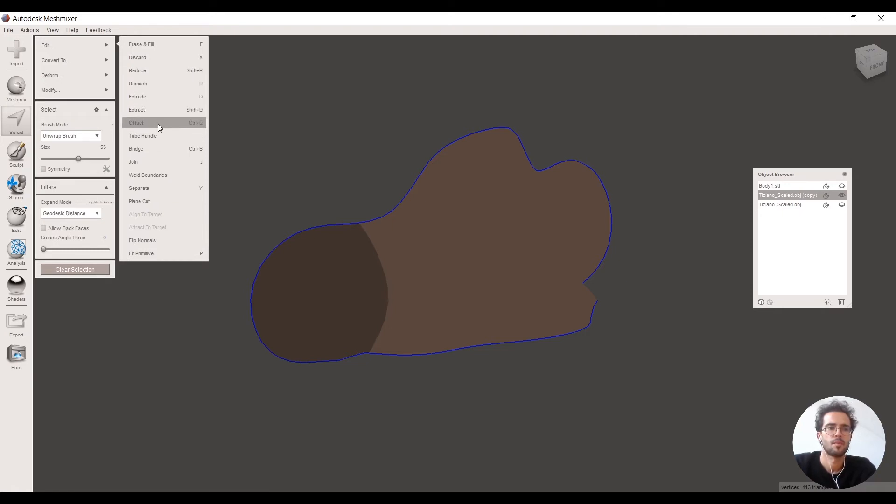
pyautogui.click(157, 123)
pyautogui.moveTo(413, 262); pyautogui.dragTo(371, 355, button='right')
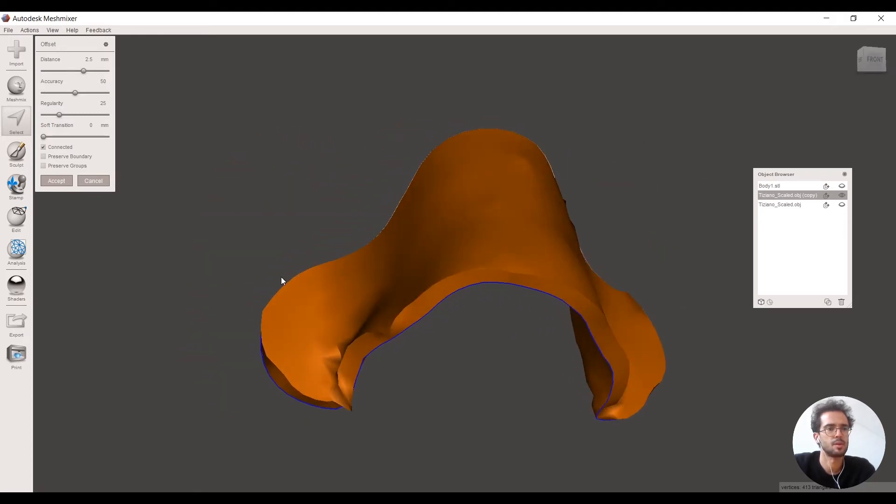
pyautogui.moveTo(321, 221); pyautogui.dragTo(299, 299, button='right')
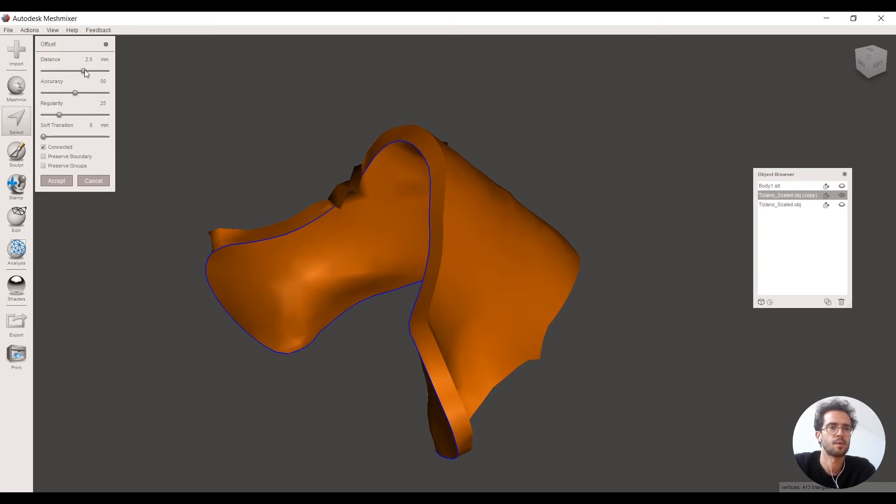
# Step: Fine-tune the distance of the nose band's connected offset and accept the offset
pyautogui.moveTo(81, 72)
pyautogui.mouseDown()
pyautogui.moveTo(56, 68)
pyautogui.moveTo(85, 64)
pyautogui.mouseUp()
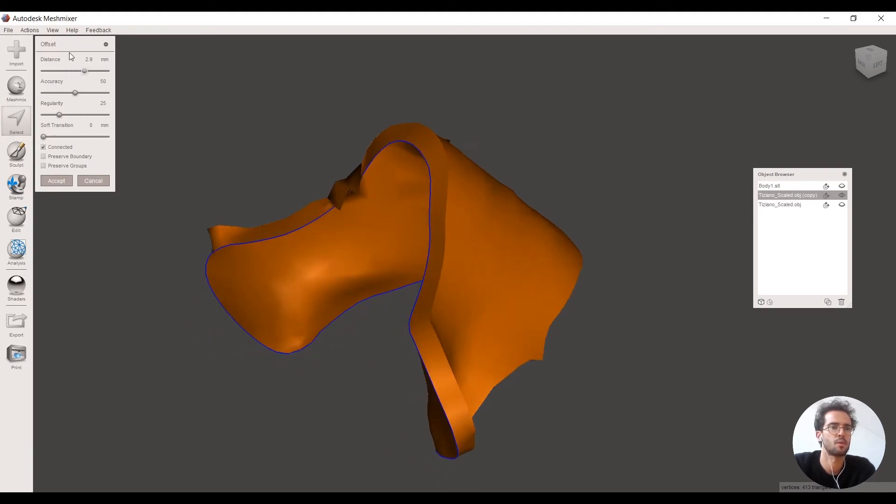
pyautogui.doubleClick(93, 62)
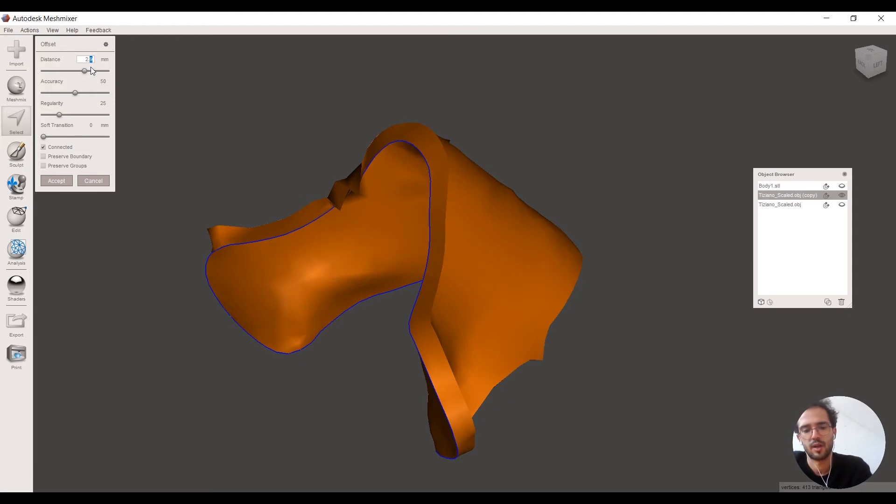
pyautogui.click(52, 184)
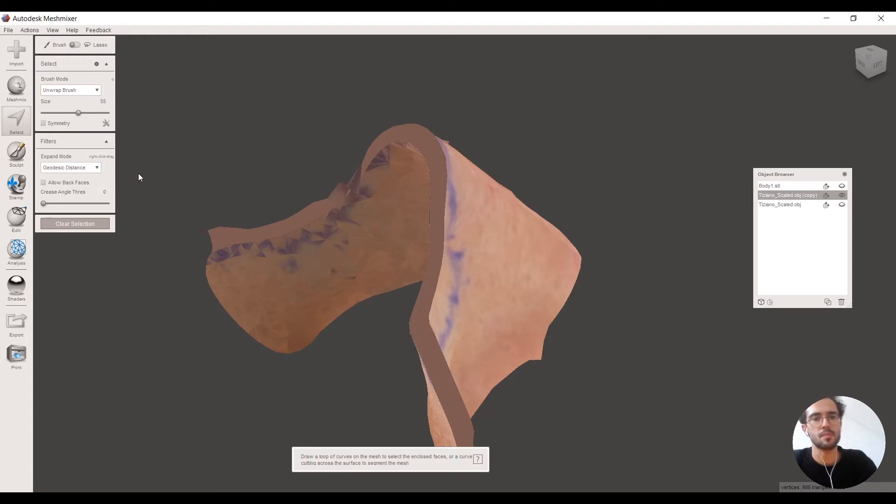
# Step: Select the entire thickened nose band, start a Shape Preserving Smooth on it, and check its rims from the front, back and side
pyautogui.moveTo(387, 232)
pyautogui.mouseDown(button='right')
pyautogui.moveTo(533, 280)
pyautogui.moveTo(552, 252)
pyautogui.moveTo(262, 216)
pyautogui.moveTo(489, 232)
pyautogui.moveTo(317, 249)
pyautogui.mouseUp(button='right')
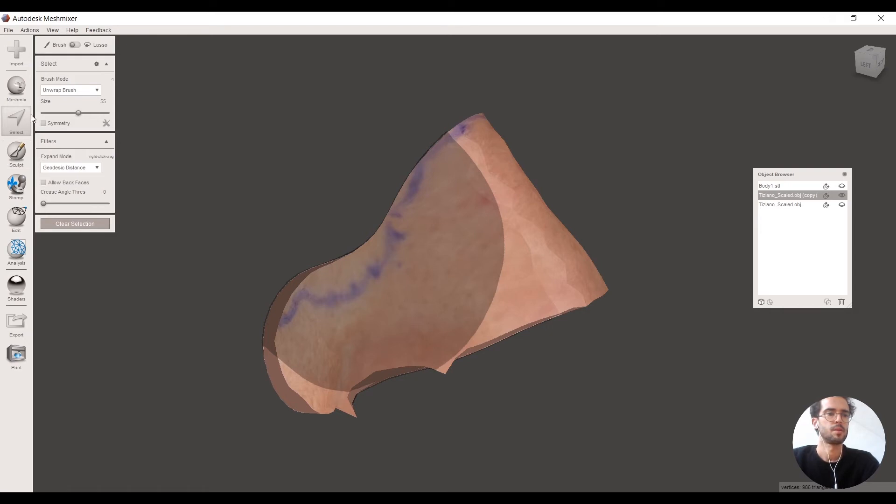
pyautogui.doubleClick(355, 253)
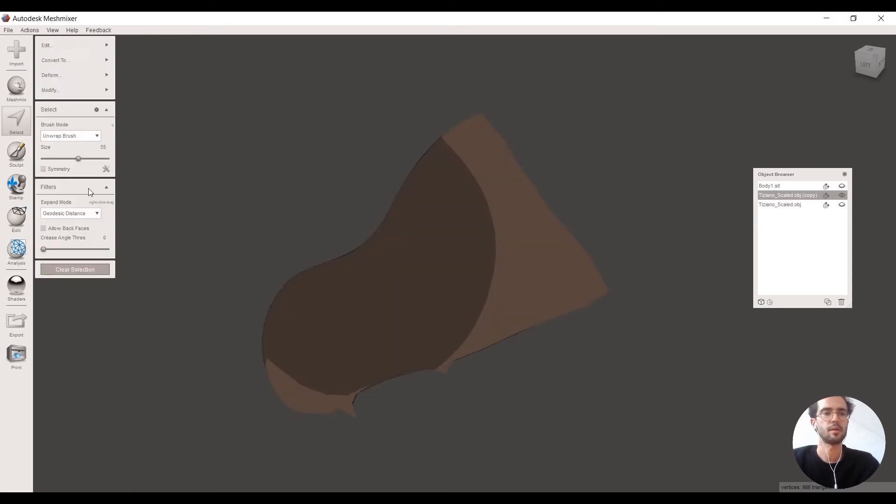
pyautogui.moveTo(104, 75)
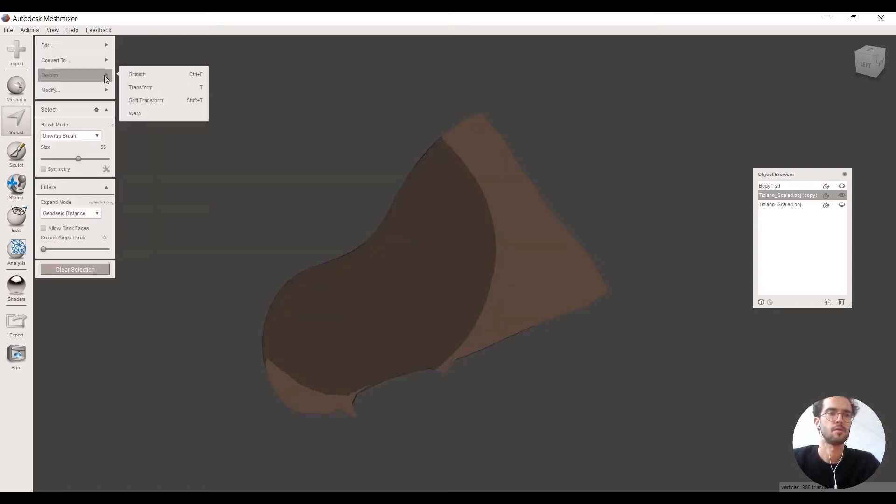
pyautogui.click(140, 75)
pyautogui.moveTo(547, 325); pyautogui.dragTo(448, 261, button='right')
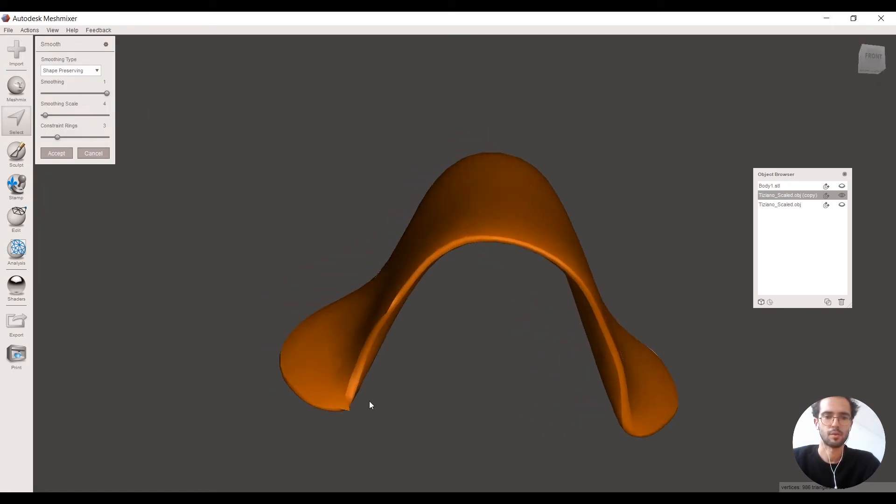
pyautogui.moveTo(527, 394); pyautogui.dragTo(337, 306, button='right')
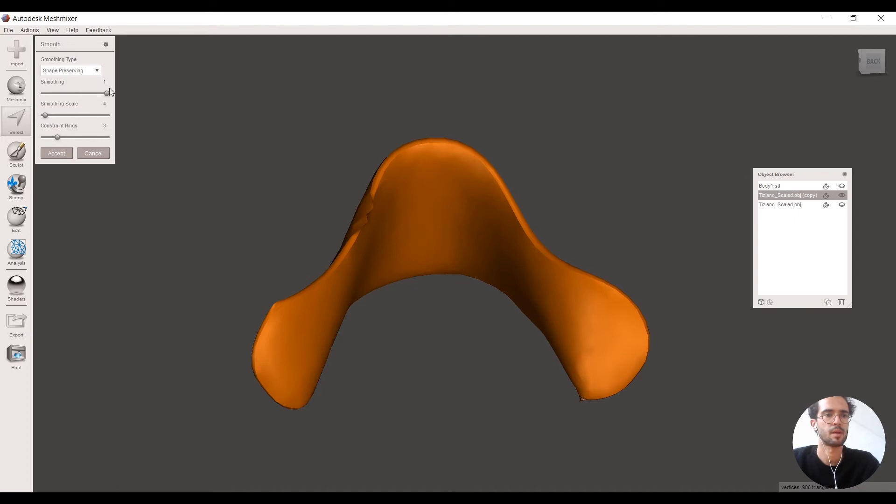
pyautogui.moveTo(352, 252); pyautogui.dragTo(360, 222, button='right')
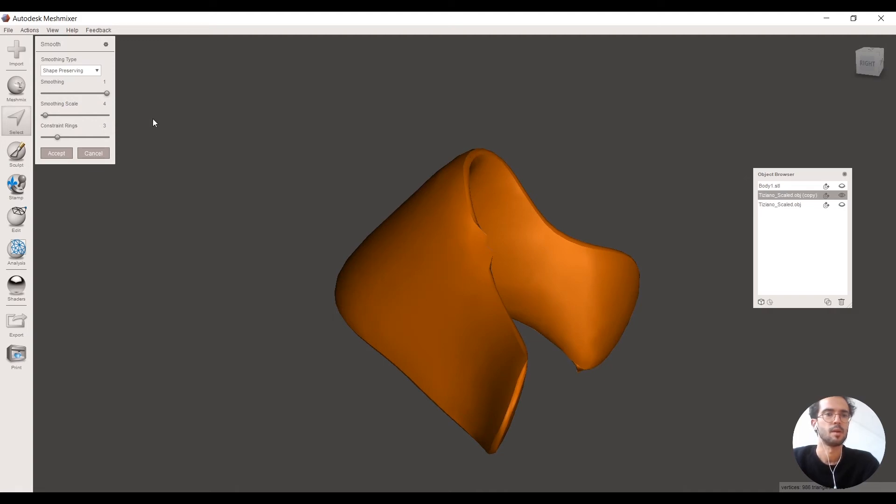
# Step: Set the Smooth deformation's Smoothing to 0.7 and accept it
pyautogui.click(104, 82)
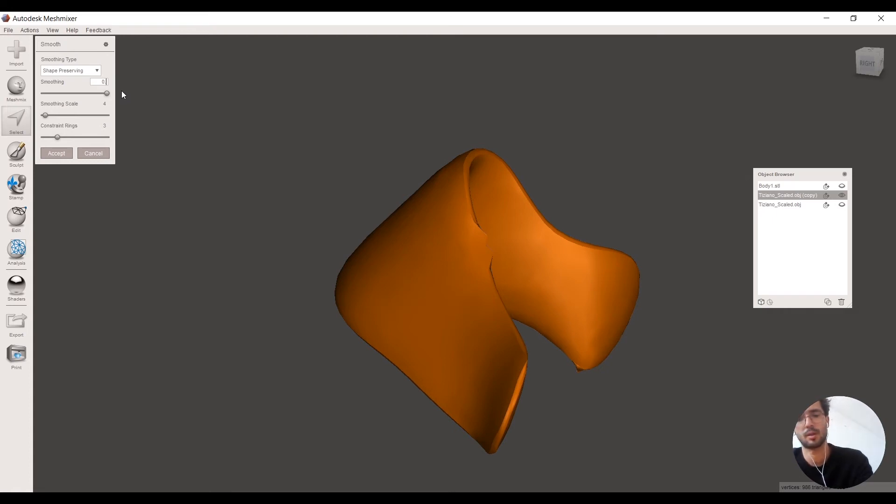
pyautogui.press('Return')
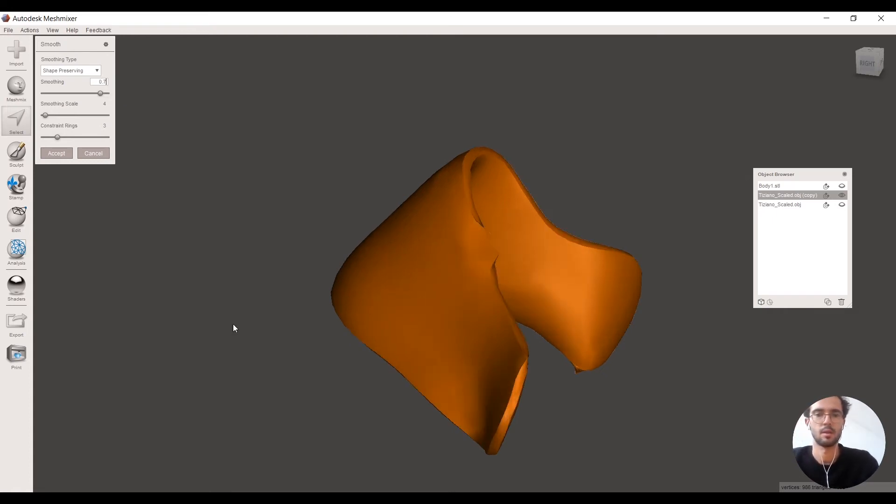
pyautogui.click(63, 157)
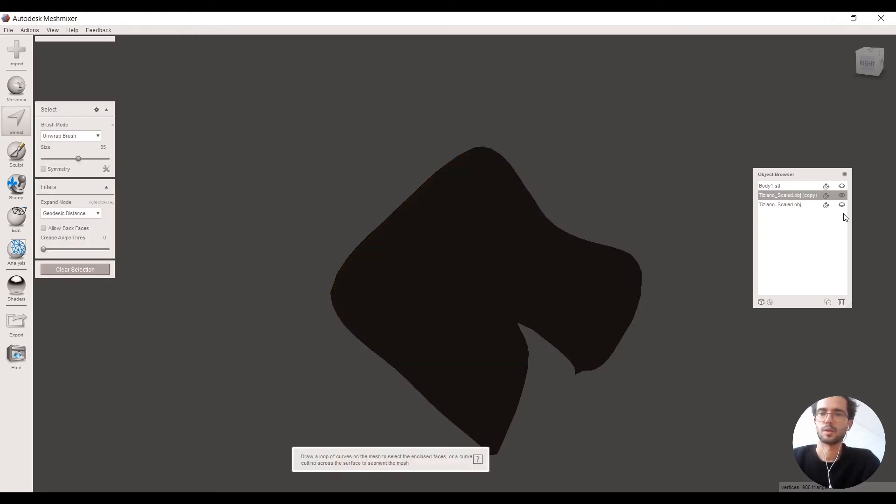
# Step: Clear the face selection and choose the ShrinkSmooth sculpting brush for the nose band
pyautogui.hotkey('ctrl', 'a')
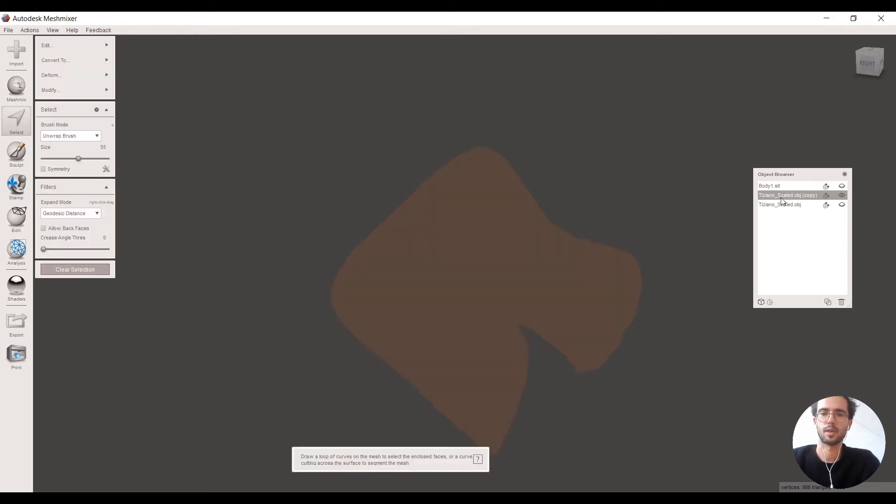
pyautogui.moveTo(662, 206); pyautogui.dragTo(482, 225, button='right')
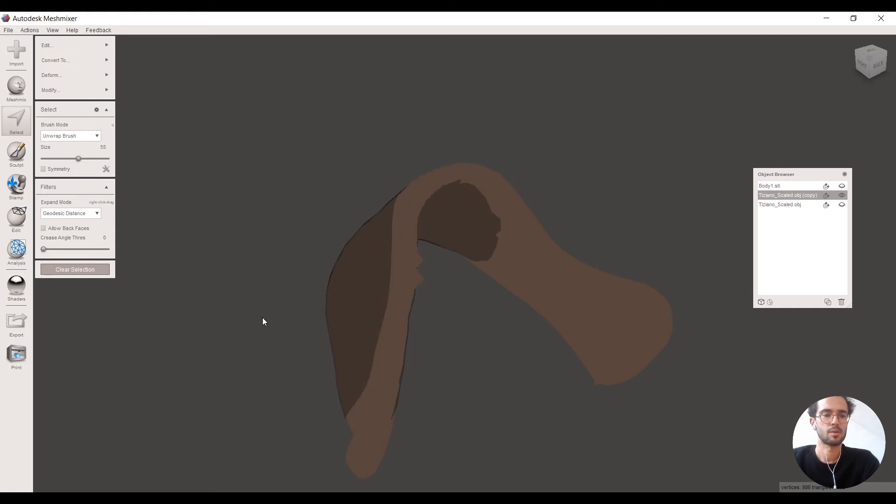
pyautogui.click(75, 269)
pyautogui.click(21, 153)
pyautogui.moveTo(533, 302); pyautogui.dragTo(354, 275, button='right')
pyautogui.click(75, 101)
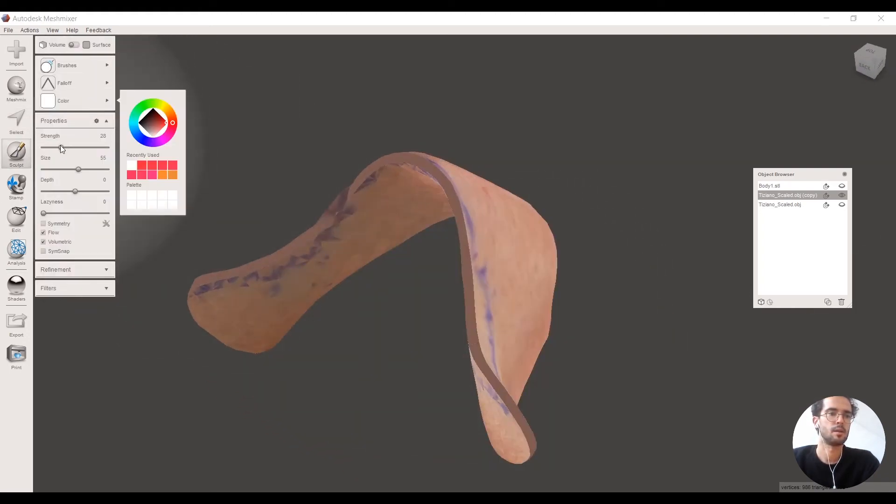
pyautogui.click(70, 65)
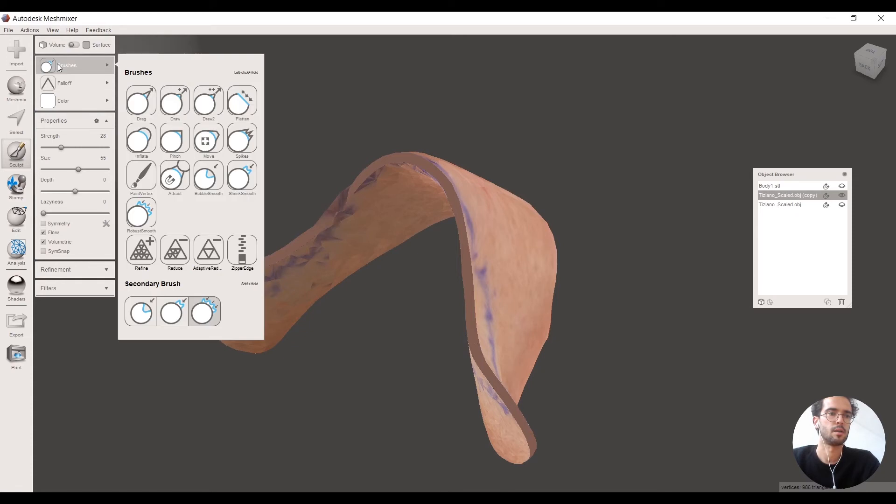
pyautogui.click(242, 180)
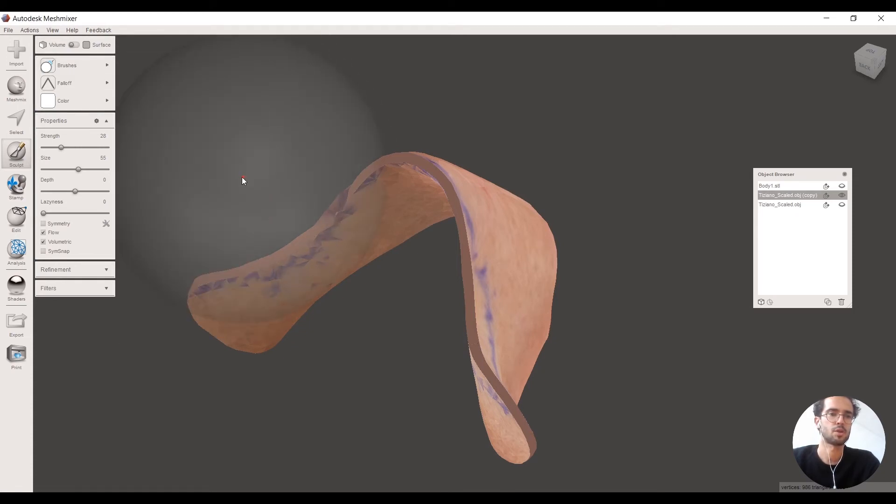
pyautogui.click(63, 102)
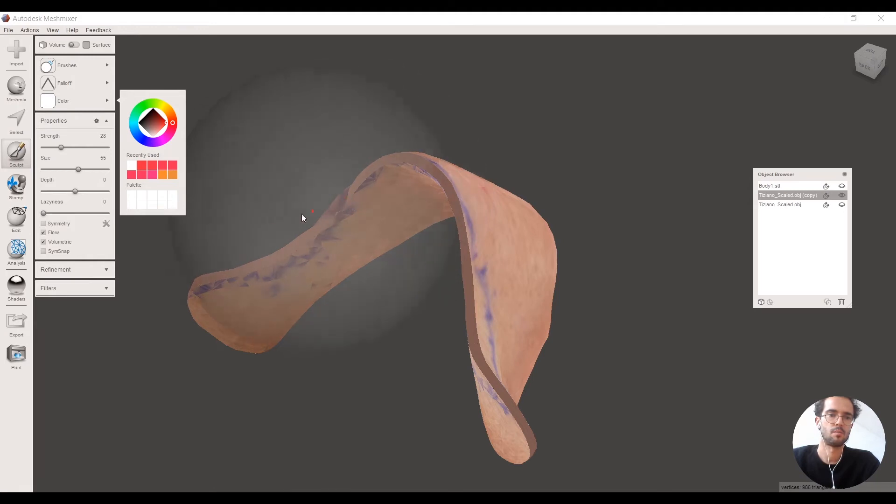
# Step: Set the sculpting brush to Strength 27 and Size 26, with refinement values Refine 13 and Reduce 12
pyautogui.moveTo(79, 170); pyautogui.dragTo(64, 170)
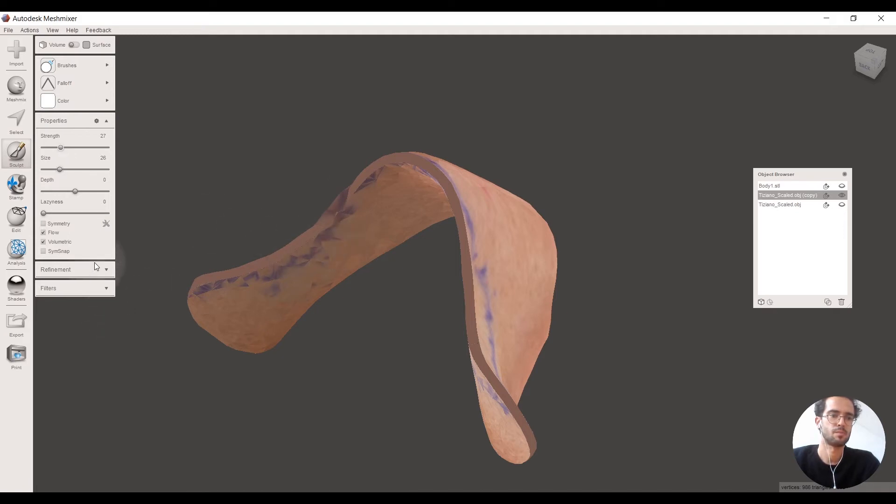
pyautogui.click(106, 270)
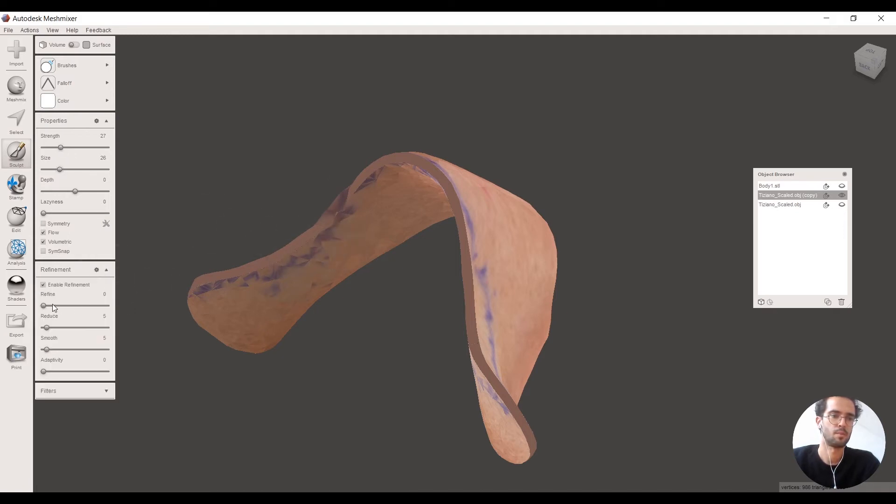
pyautogui.moveTo(43, 305); pyautogui.dragTo(52, 305)
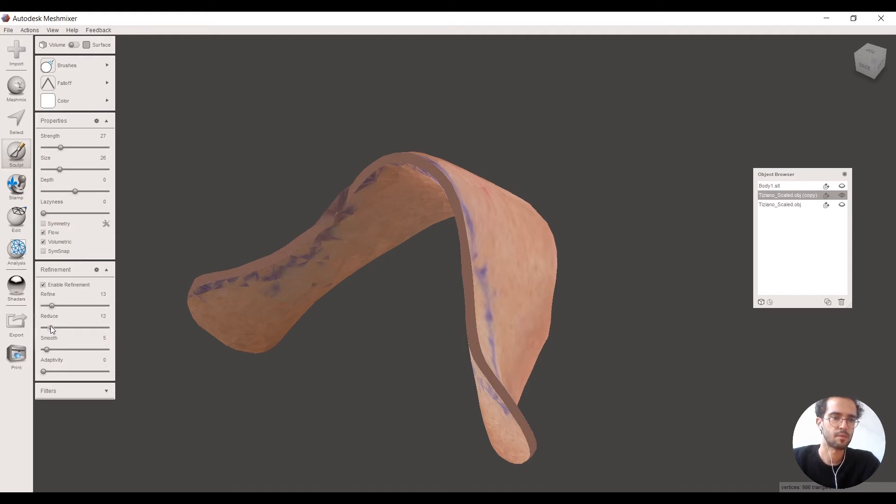
pyautogui.moveTo(51, 326); pyautogui.dragTo(49, 327)
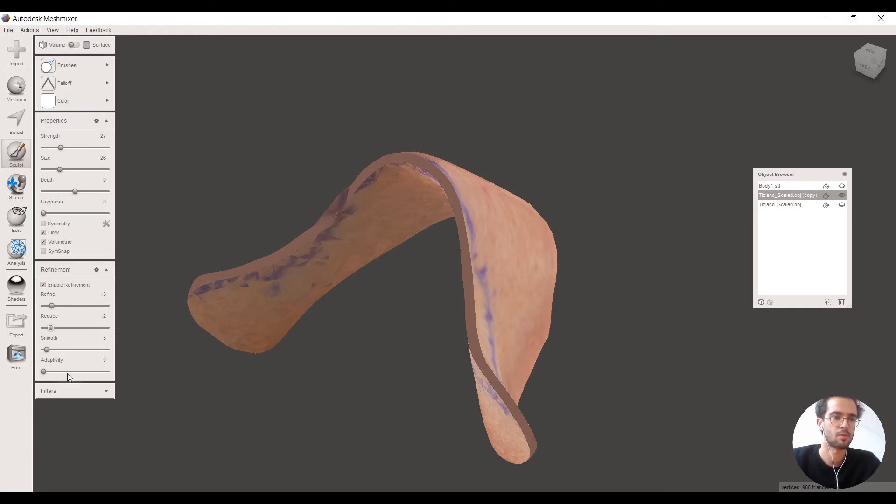
# Step: Show the mesh wireframe and smooth the nose band's surface and pointed lower corner with the sculpting brush
pyautogui.click(50, 30)
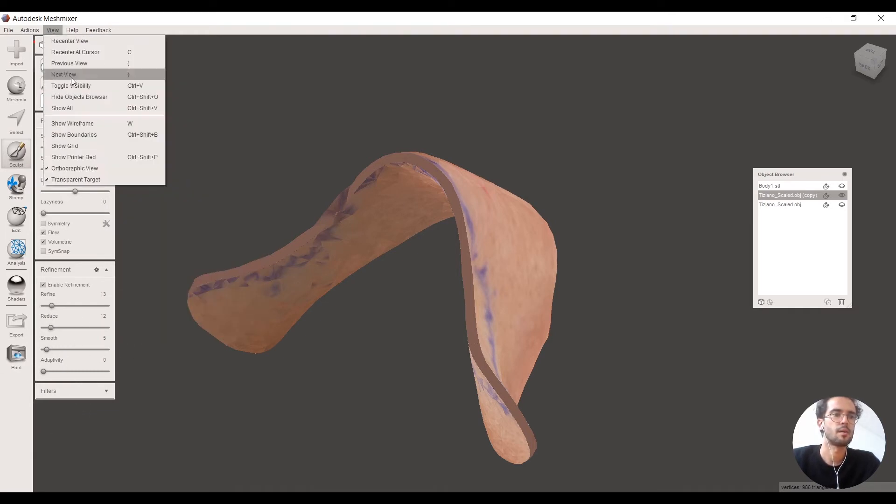
pyautogui.click(69, 123)
pyautogui.moveTo(402, 224); pyautogui.dragTo(297, 220, button='right')
pyautogui.scroll(5, 345, 288)
pyautogui.moveTo(430, 274); pyautogui.dragTo(397, 308, button='right')
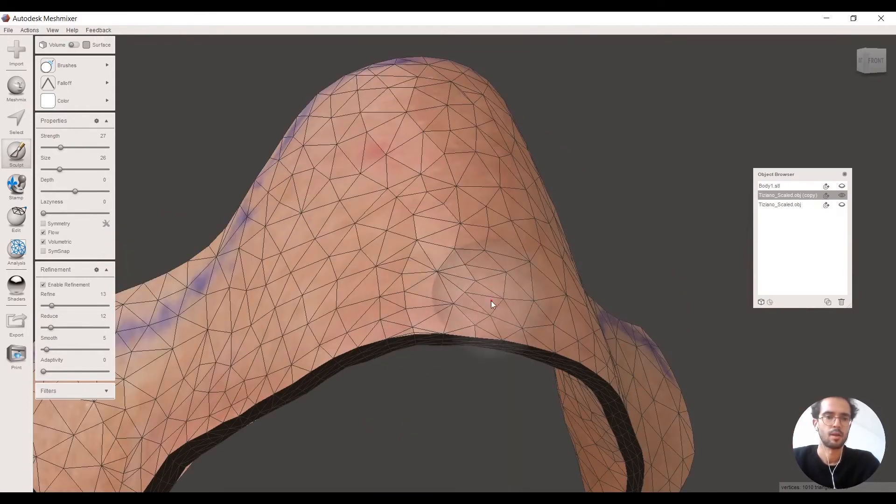
pyautogui.moveTo(491, 304); pyautogui.dragTo(426, 322, button='right')
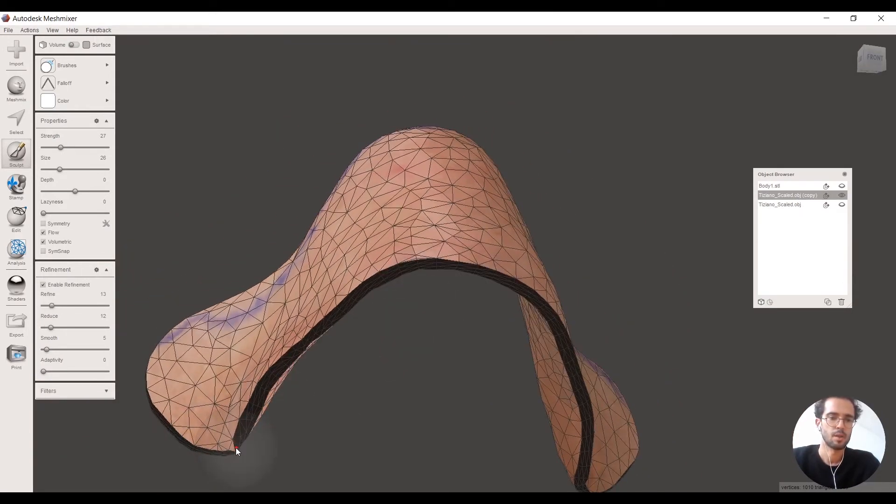
pyautogui.click(235, 449)
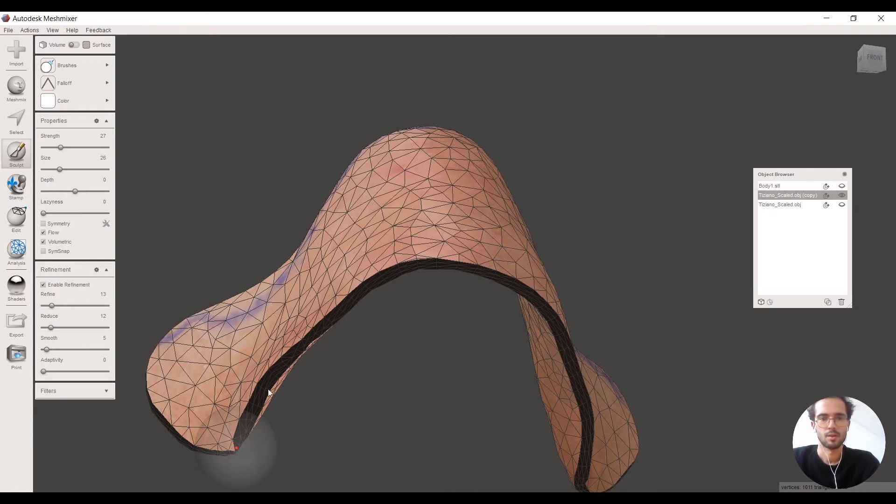
pyautogui.moveTo(574, 262); pyautogui.dragTo(426, 380, button='right')
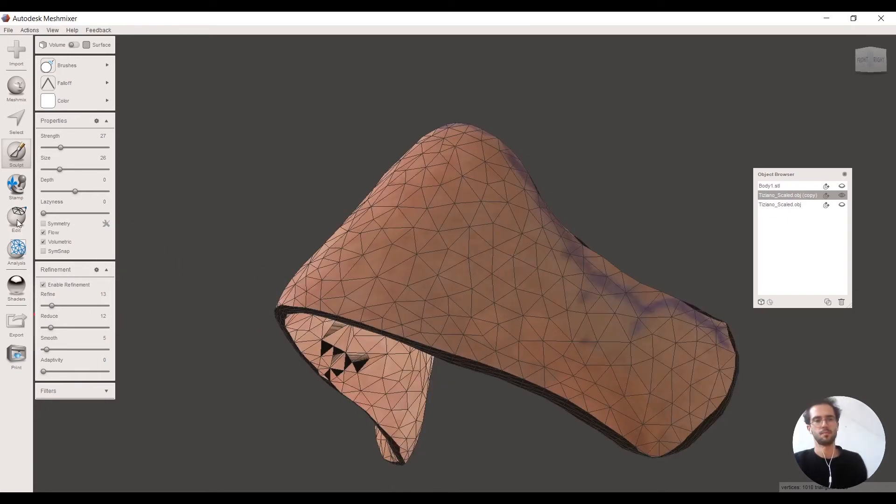
# Step: Save the project over the existing second mask .mix file in the MeshMixer folder
pyautogui.click(18, 219)
pyautogui.click(8, 30)
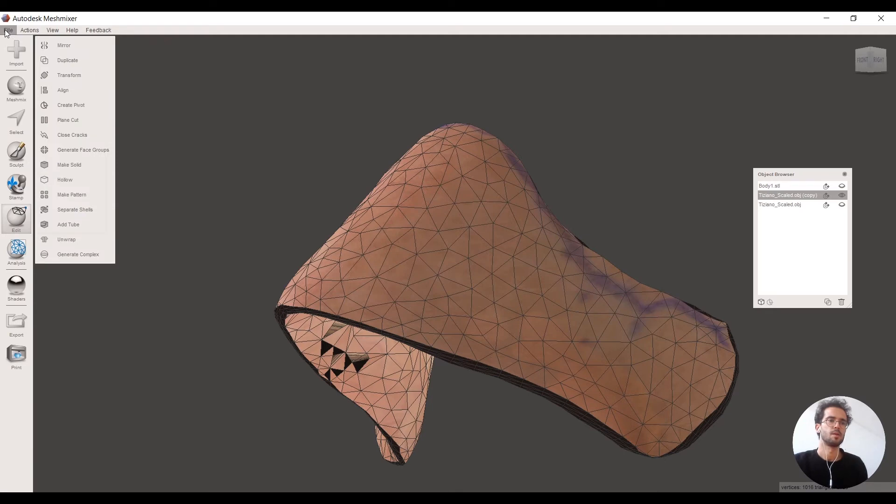
pyautogui.click(22, 55)
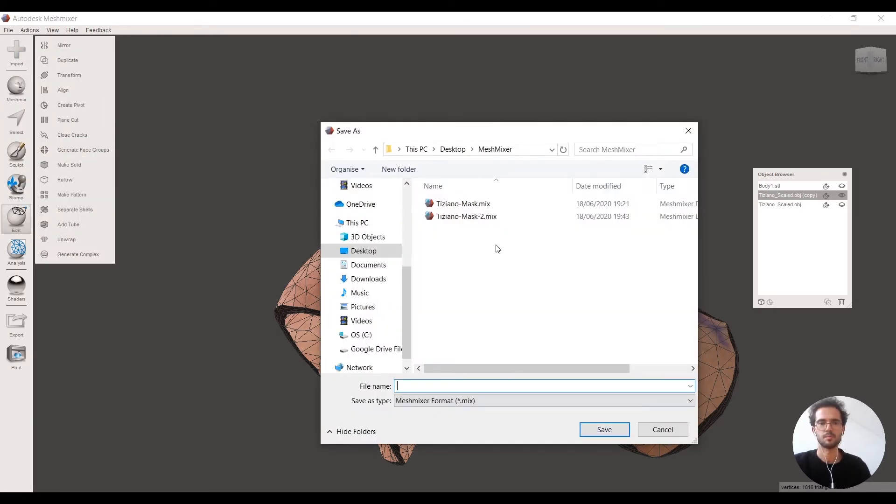
pyautogui.click(467, 216)
pyautogui.click(604, 428)
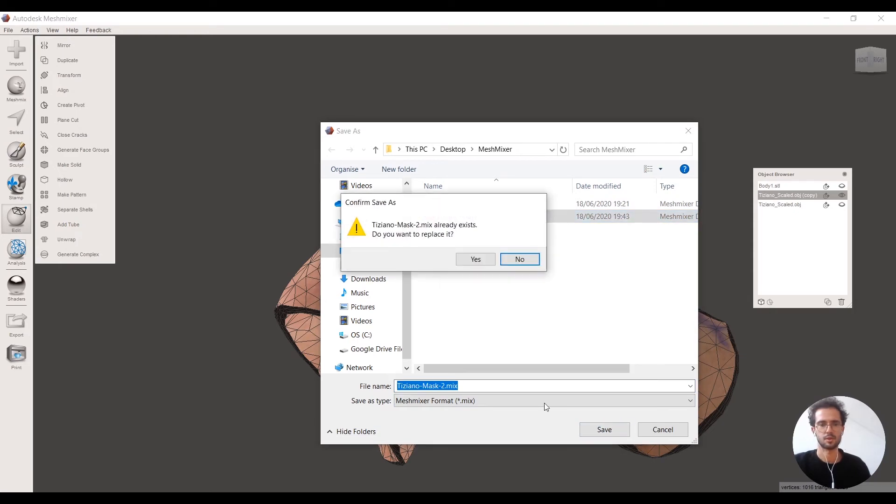
pyautogui.click(474, 260)
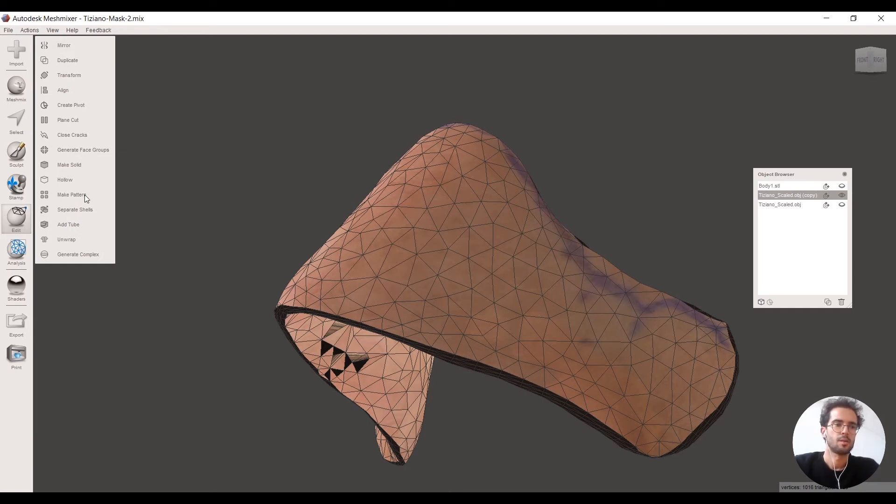
# Step: Convert the nose band to a solid with Make Solid, using the Fast solid type, Solid Accuracy 128 and Mesh Density 59
pyautogui.click(71, 164)
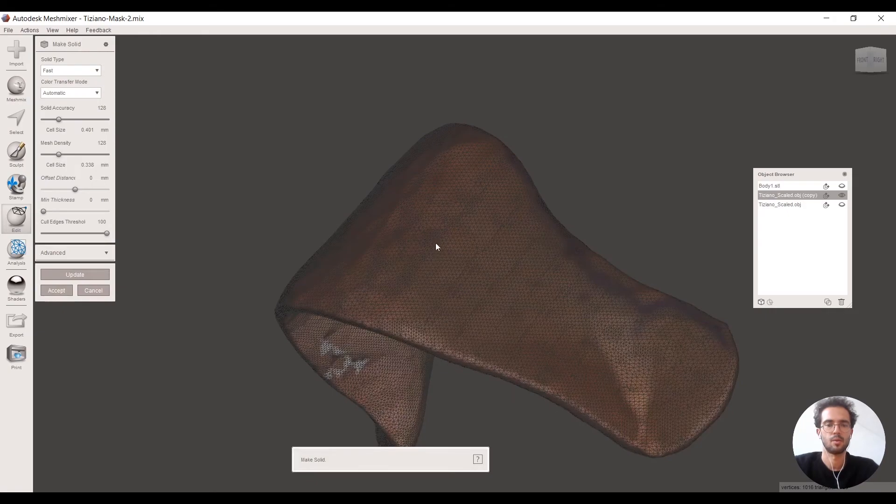
pyautogui.moveTo(414, 278); pyautogui.dragTo(409, 323, button='right')
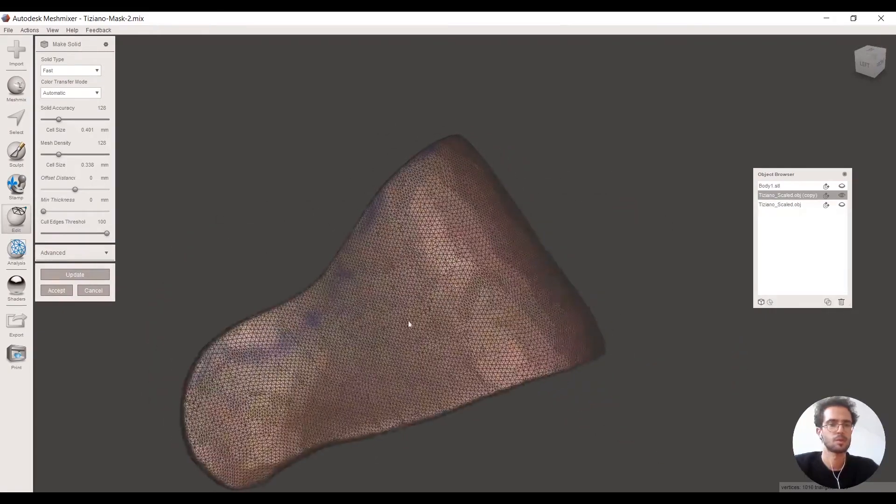
pyautogui.moveTo(313, 369); pyautogui.dragTo(216, 374, button='right')
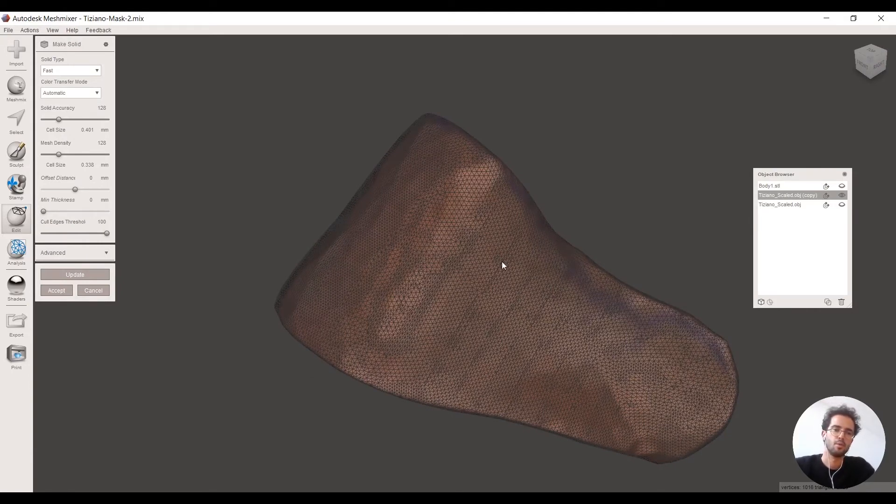
pyautogui.moveTo(58, 155); pyautogui.dragTo(52, 157)
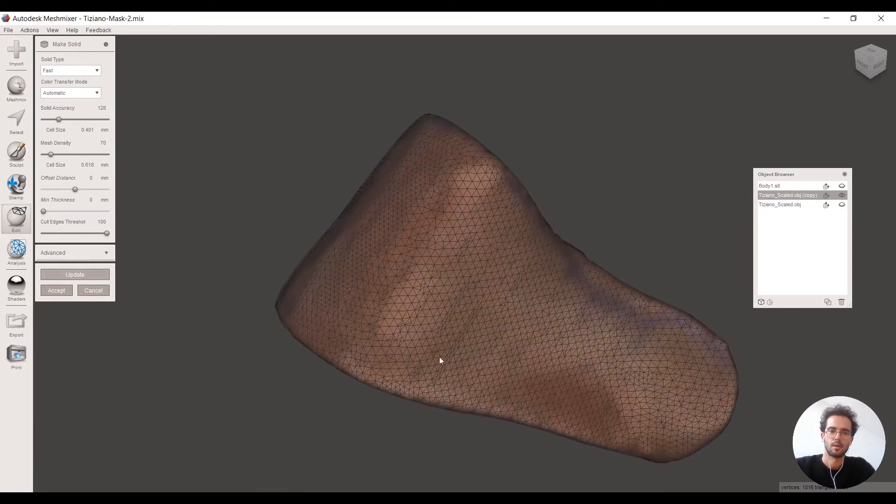
pyautogui.moveTo(48, 154); pyautogui.dragTo(46, 154)
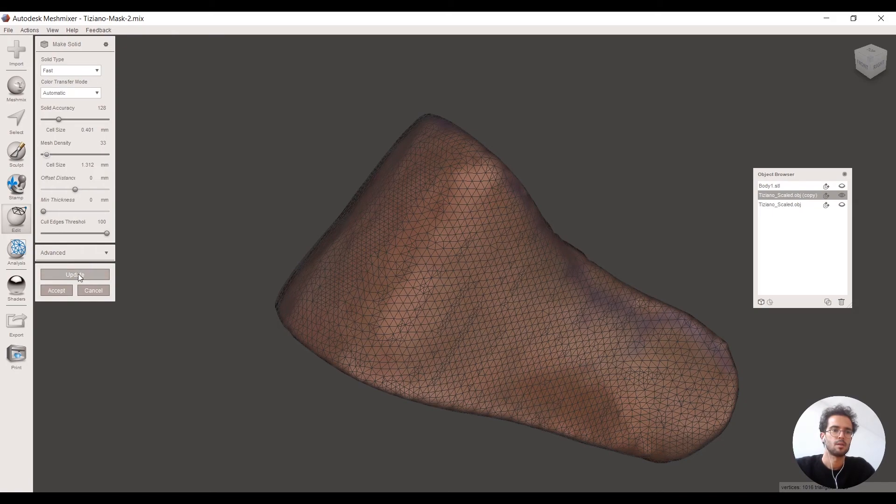
pyautogui.moveTo(606, 371); pyautogui.dragTo(490, 357, button='right')
pyautogui.moveTo(47, 154); pyautogui.dragTo(50, 154)
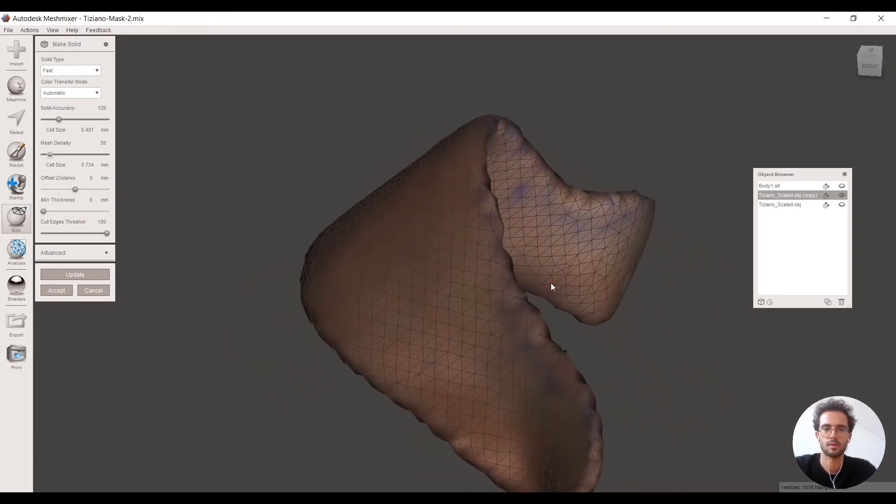
pyautogui.moveTo(551, 286); pyautogui.dragTo(470, 277, button='right')
pyautogui.moveTo(354, 295); pyautogui.dragTo(268, 316, button='right')
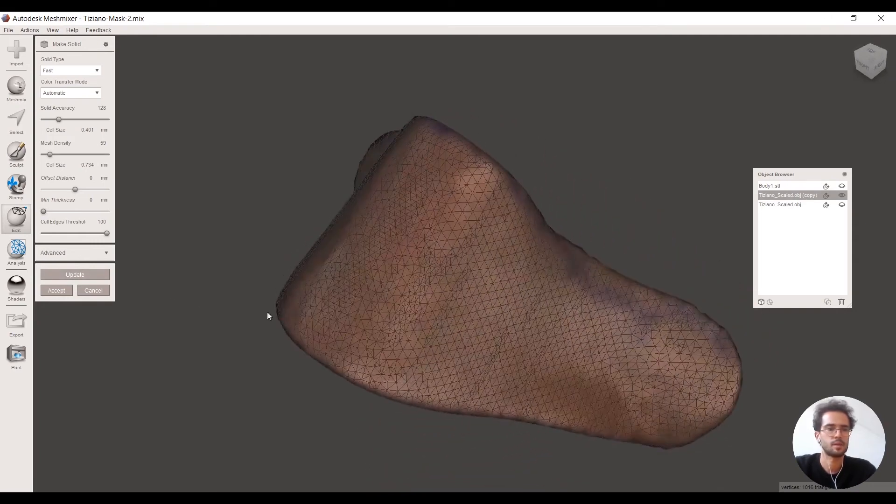
pyautogui.click(56, 290)
pyautogui.moveTo(335, 321); pyautogui.dragTo(576, 246, button='right')
pyautogui.moveTo(368, 293); pyautogui.dragTo(481, 319, button='right')
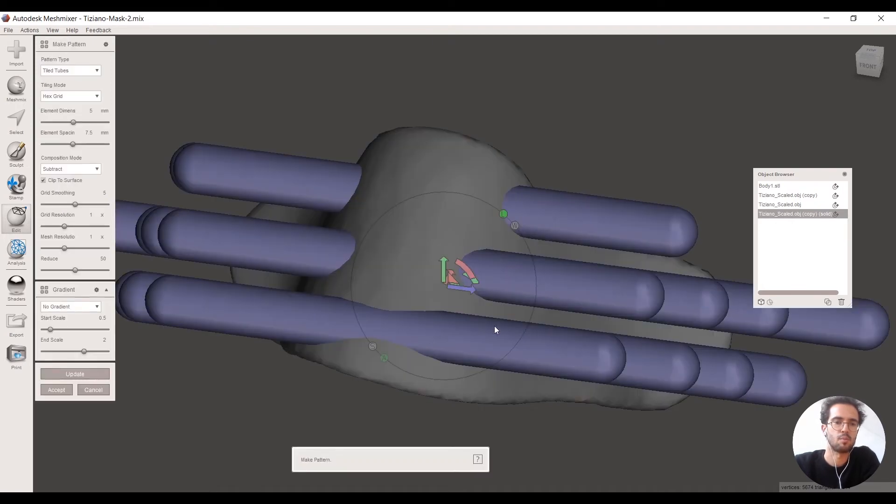
pyautogui.moveTo(617, 198); pyautogui.dragTo(423, 227, button='right')
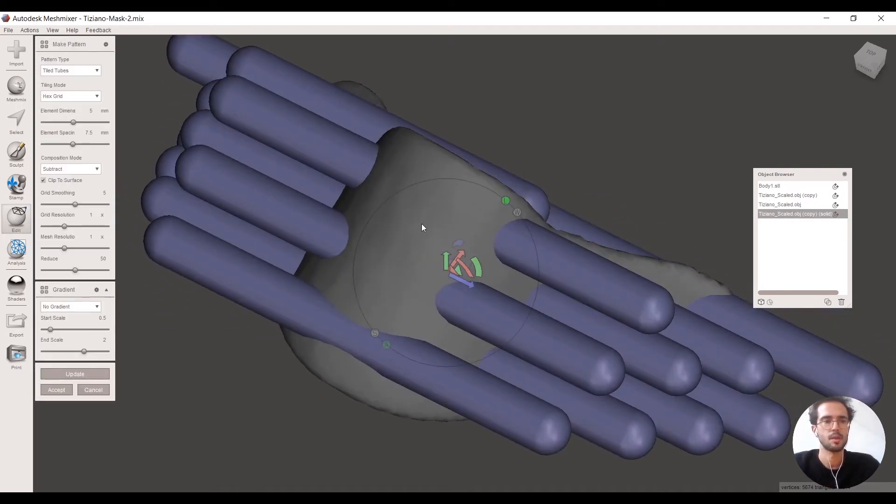
# Step: Start a Make Pattern of Tiled Tubes on the solid nose band and rotate it about -37.5° so the tubes pierce the band from its front
pyautogui.click(17, 226)
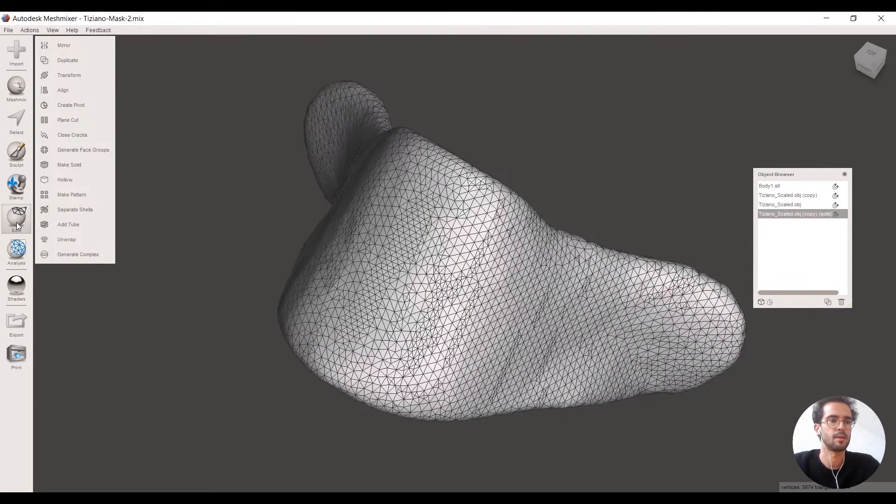
pyautogui.click(63, 194)
pyautogui.moveTo(520, 270); pyautogui.dragTo(494, 284, button='right')
pyautogui.click(73, 71)
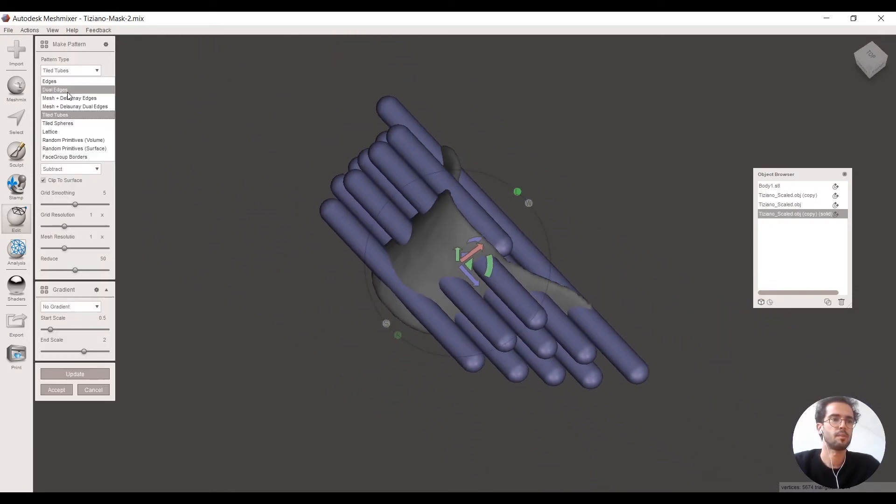
pyautogui.click(65, 73)
pyautogui.moveTo(494, 263); pyautogui.dragTo(454, 329)
pyautogui.moveTo(454, 330); pyautogui.dragTo(477, 282, button='right')
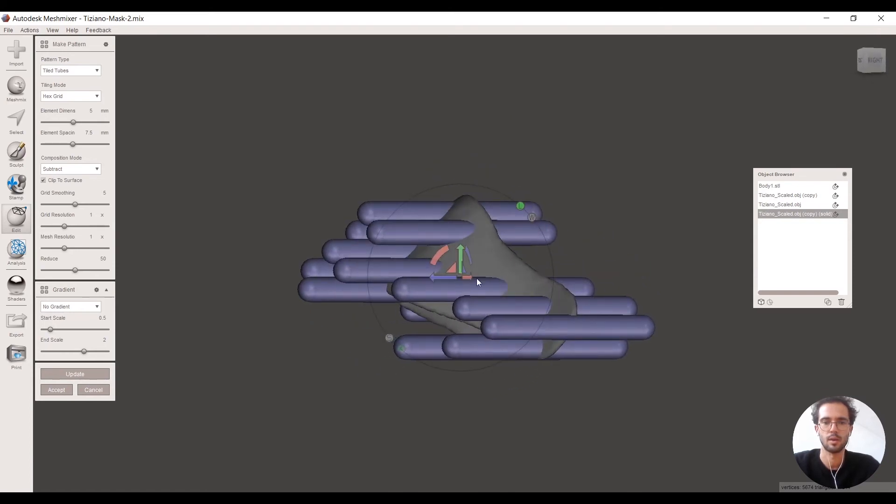
pyautogui.moveTo(442, 262)
pyautogui.mouseDown()
pyautogui.moveTo(437, 254)
pyautogui.moveTo(454, 251)
pyautogui.mouseUp()
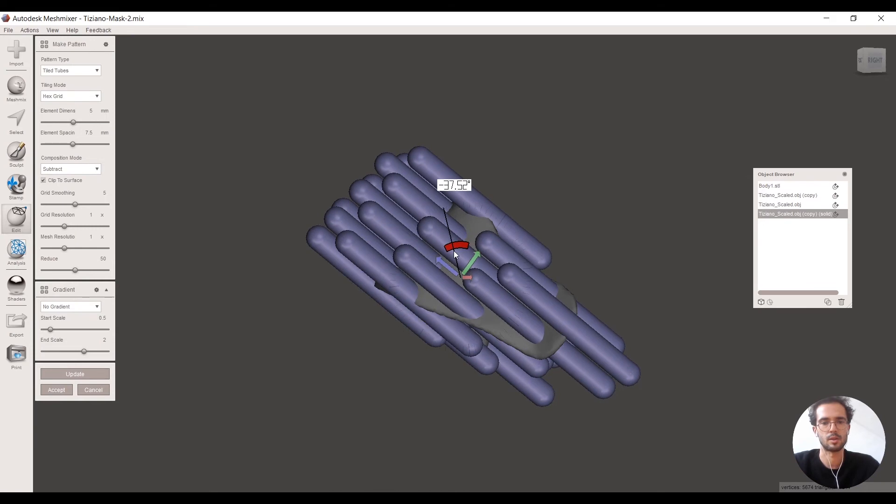
pyautogui.moveTo(480, 327); pyautogui.dragTo(510, 321, button='right')
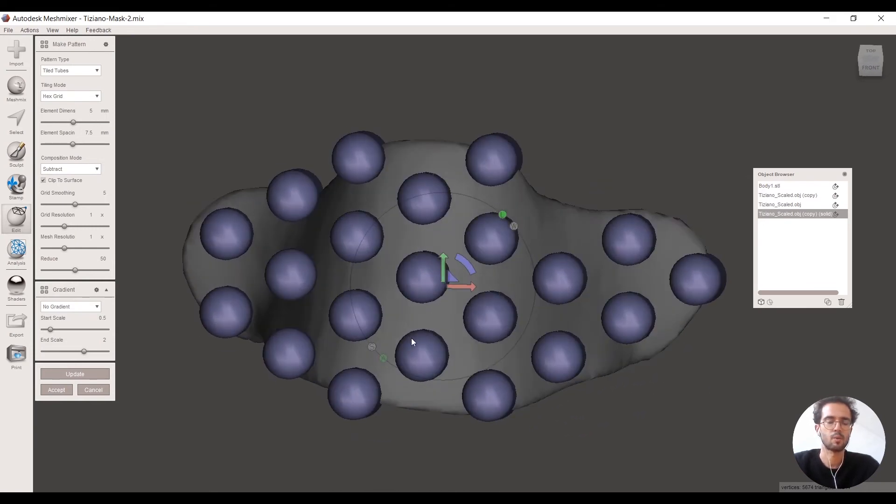
# Step: Set the tube pattern's element dimension to 2 mm and its element spacing to 4 mm
pyautogui.click(91, 111)
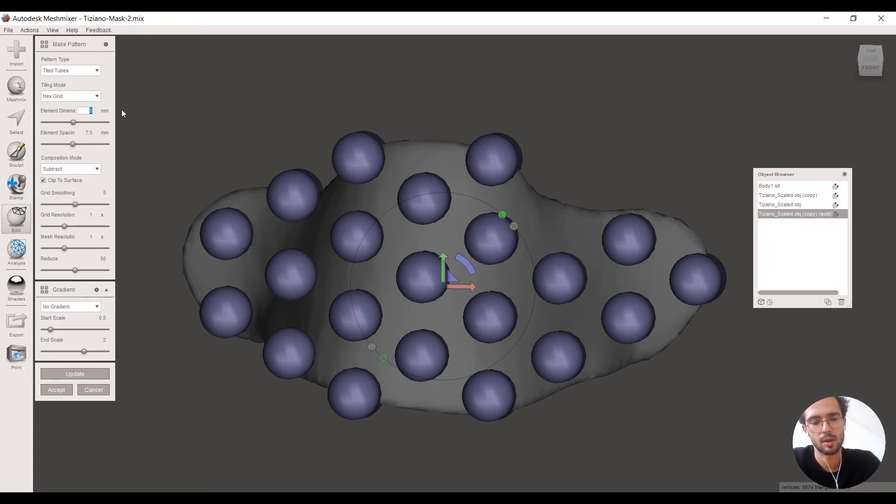
pyautogui.write('2')
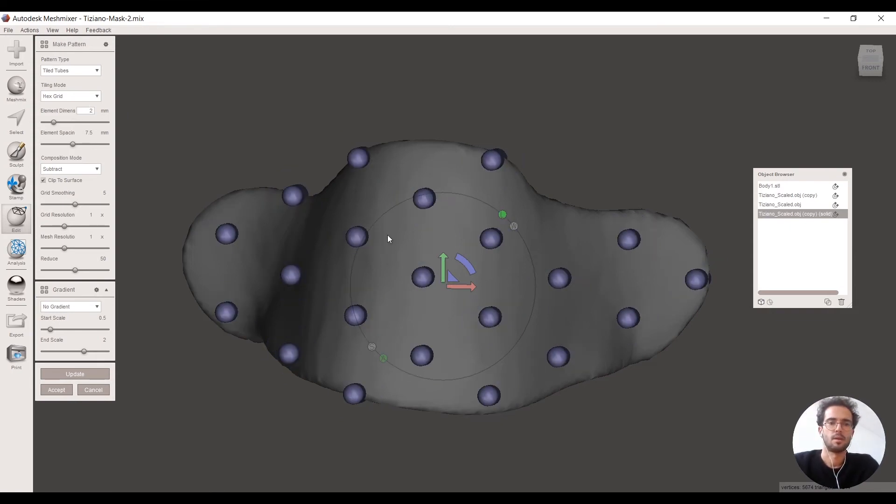
pyautogui.click(89, 132)
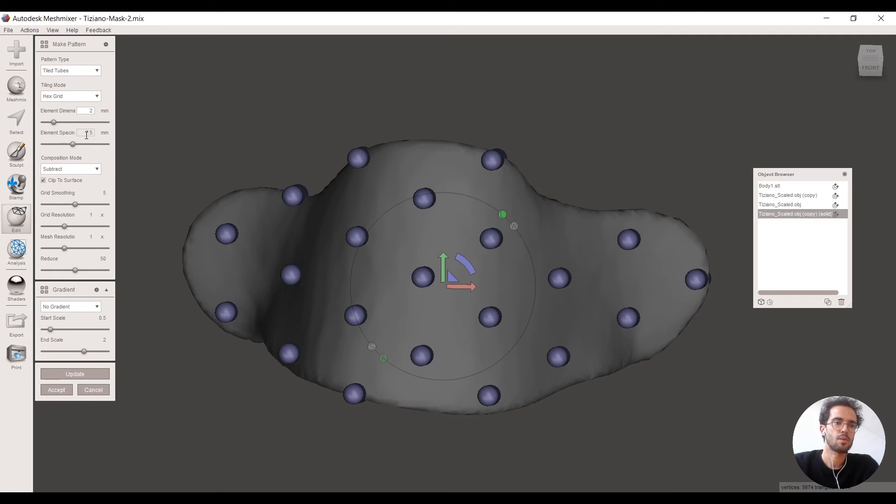
pyautogui.write('4')
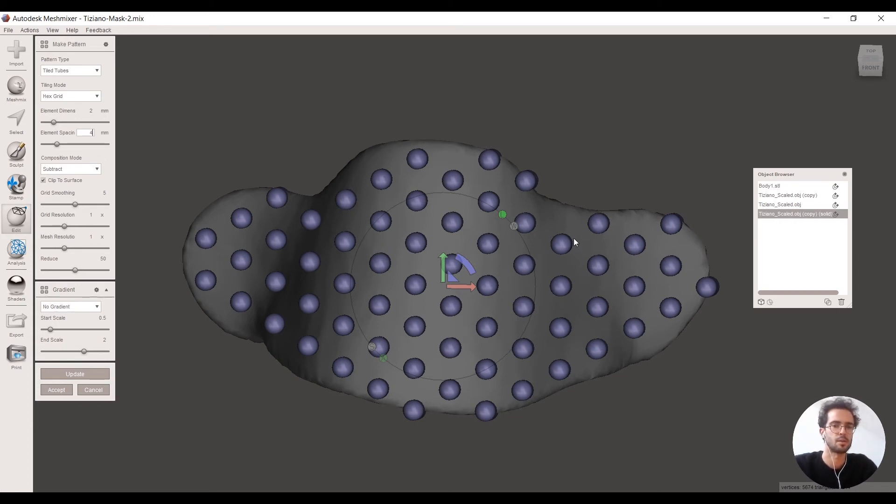
# Step: Set the tube pattern's element dimension to 1.7 mm and spacing to 3 mm, then generate and accept the subtracted hole pattern
pyautogui.click(90, 112)
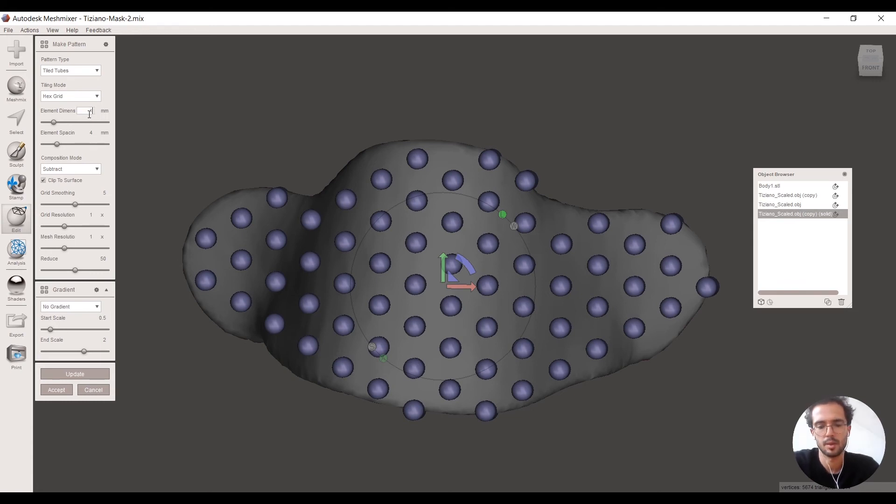
pyautogui.write('1.7')
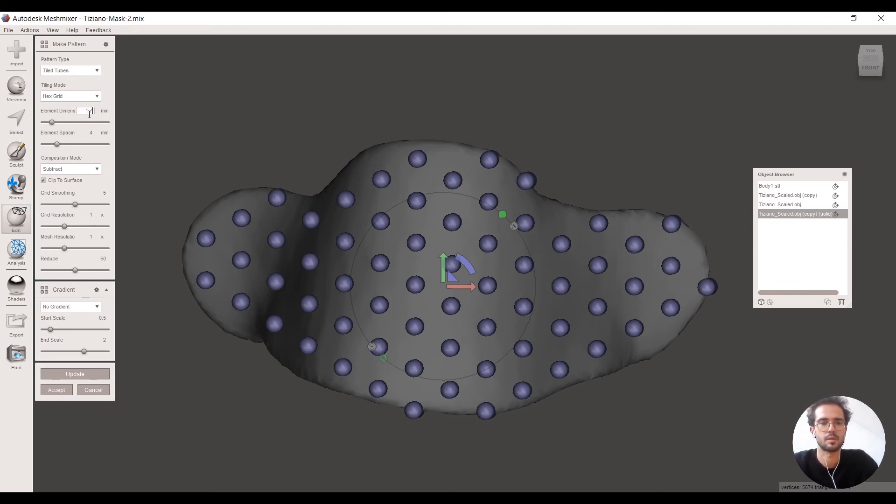
pyautogui.click(87, 133)
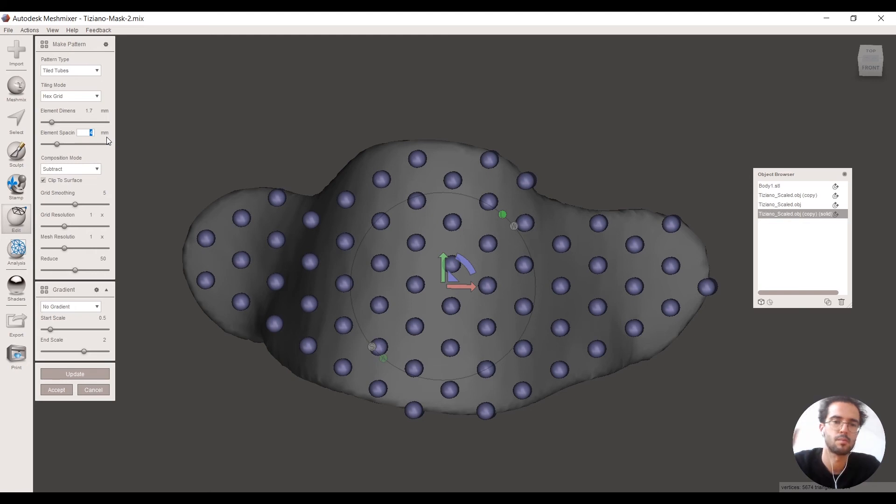
pyautogui.write('3')
pyautogui.press('Return')
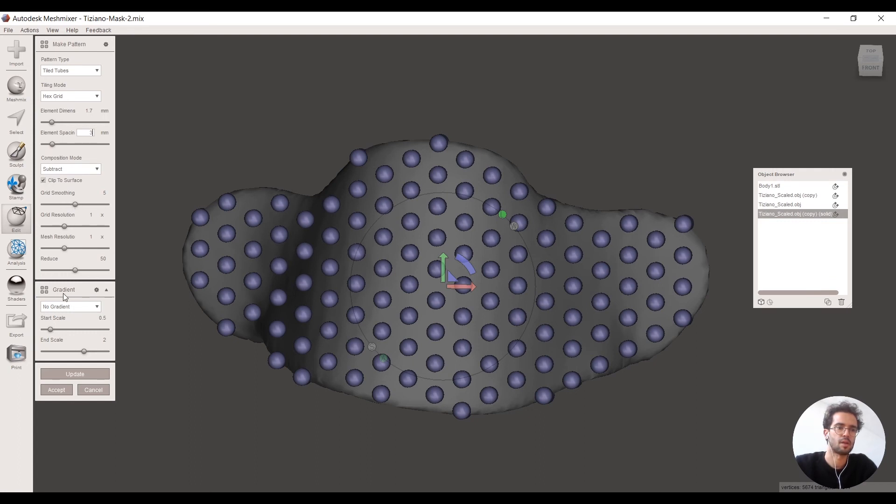
pyautogui.click(74, 374)
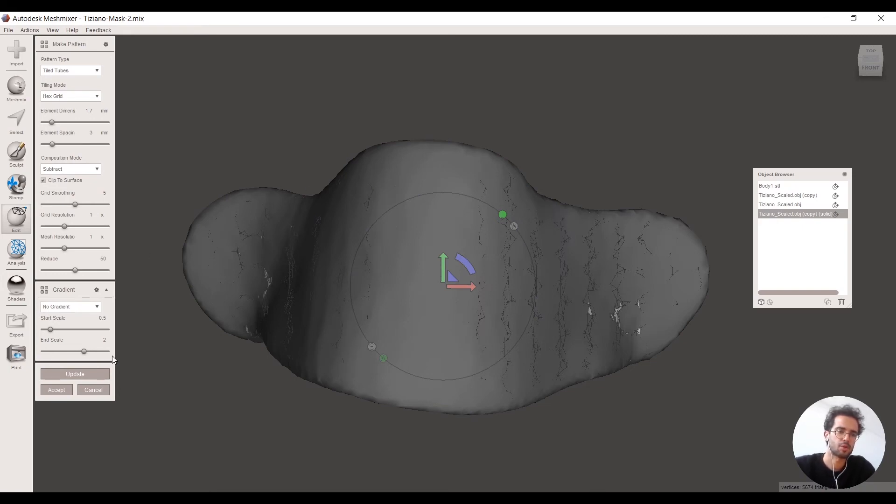
pyautogui.click(57, 391)
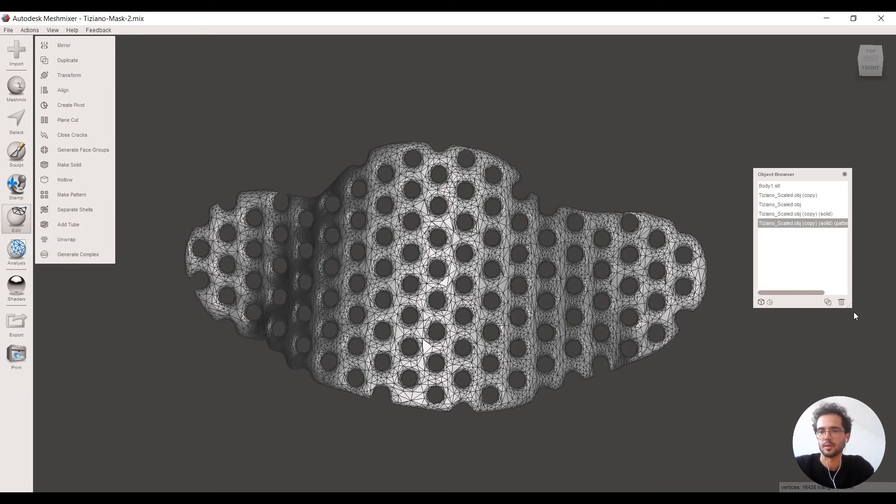
# Step: Enlarge the object browser and compare the solid nose band with its perforated pattern version by toggling their visibility
pyautogui.moveTo(850, 307); pyautogui.dragTo(891, 343)
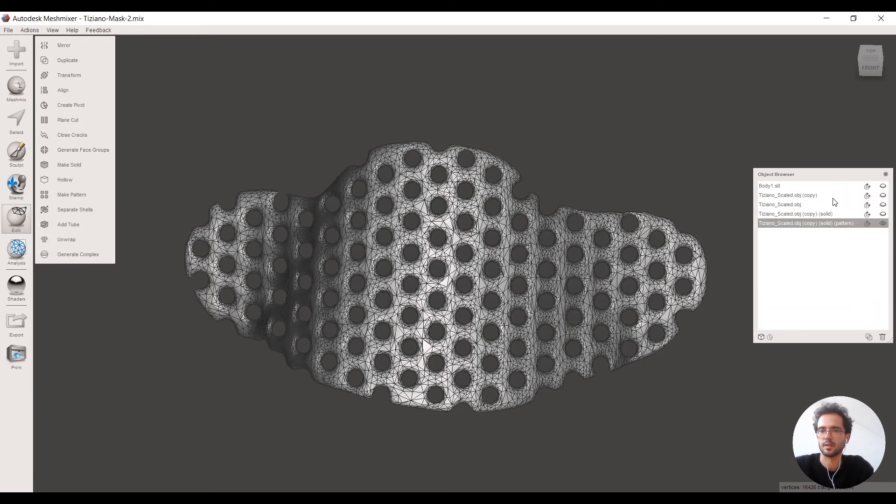
pyautogui.click(882, 223)
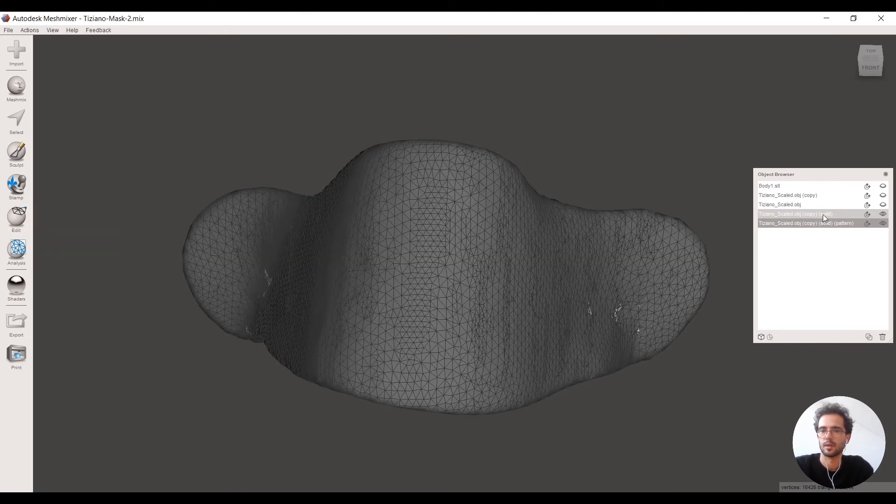
pyautogui.click(883, 224)
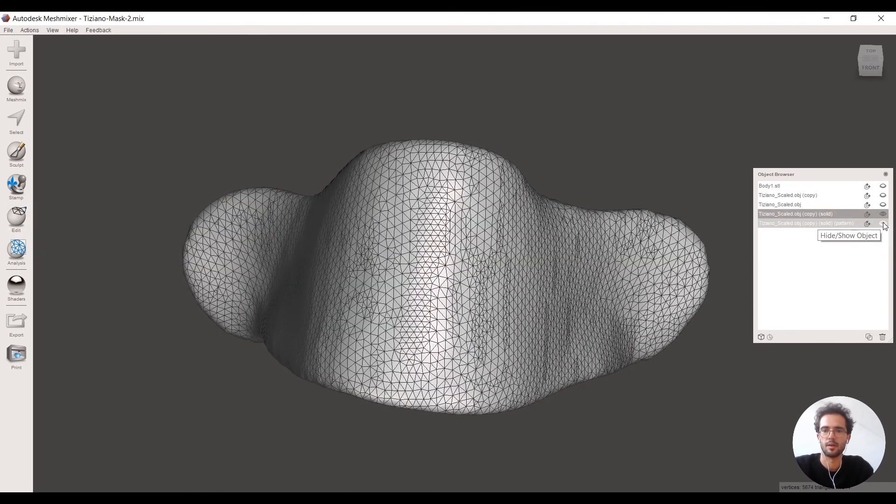
pyautogui.click(882, 223)
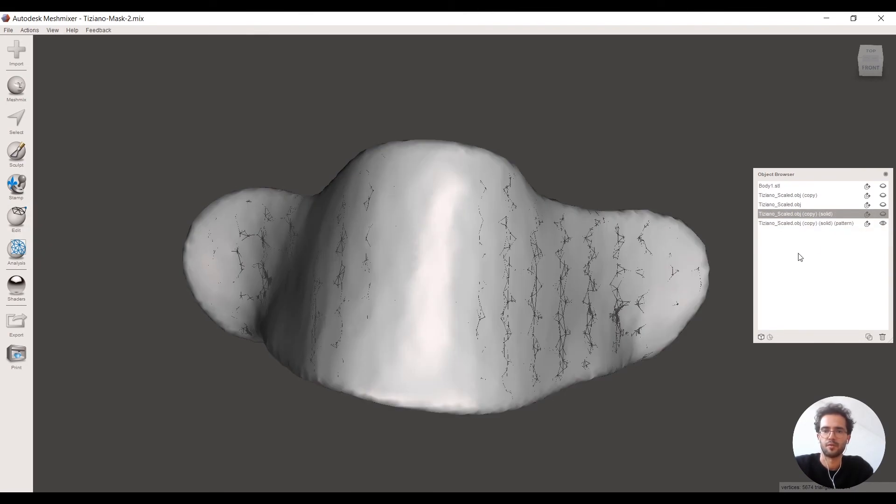
pyautogui.click(841, 223)
pyautogui.click(836, 214)
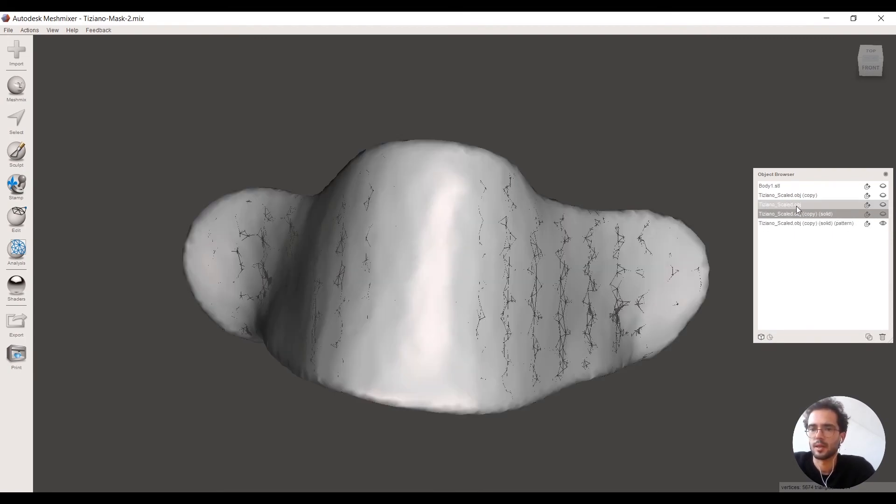
# Step: Show the Body1.stl tube together with the nose piece and make the perforated band the active object
pyautogui.click(883, 186)
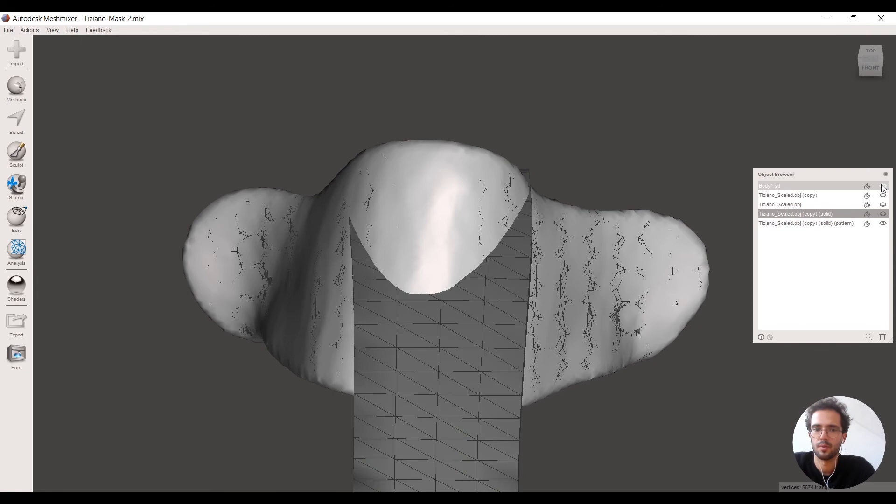
pyautogui.scroll(3, 538, 201)
pyautogui.scroll(-5, 538, 201)
pyautogui.moveTo(638, 285); pyautogui.dragTo(621, 302, button='right')
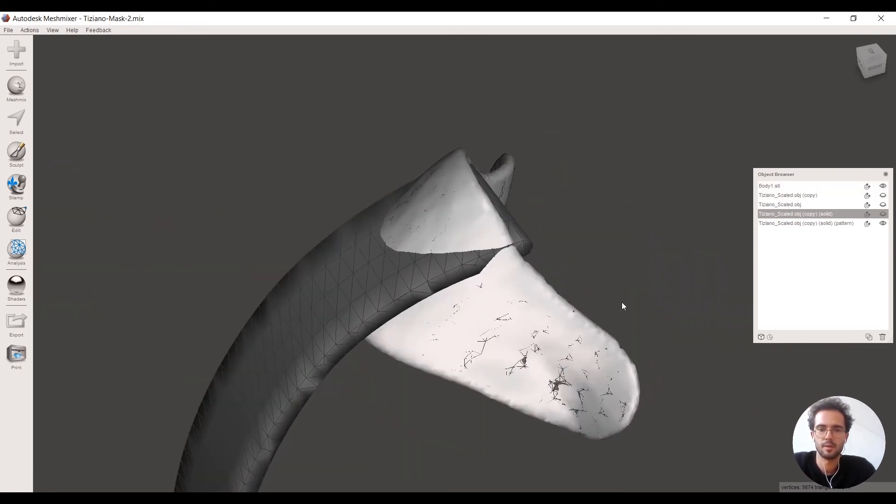
pyautogui.click(846, 225)
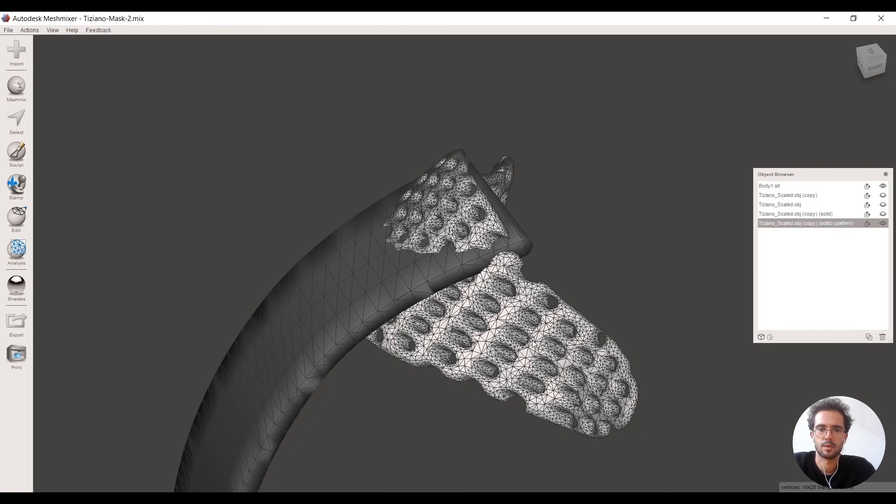
# Step: Make Body1.stl the active object and show the original scaled head scan behind the tube and perforated band
pyautogui.click(796, 186)
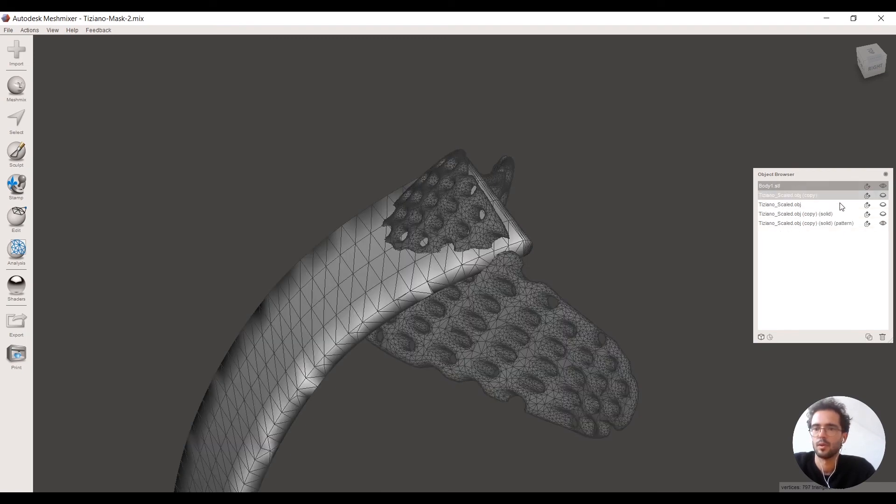
pyautogui.click(884, 196)
pyautogui.click(884, 196)
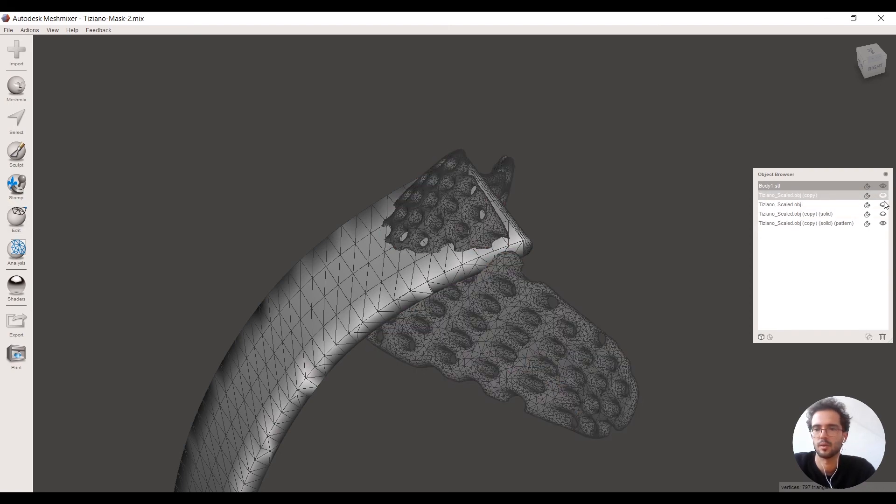
pyautogui.click(883, 208)
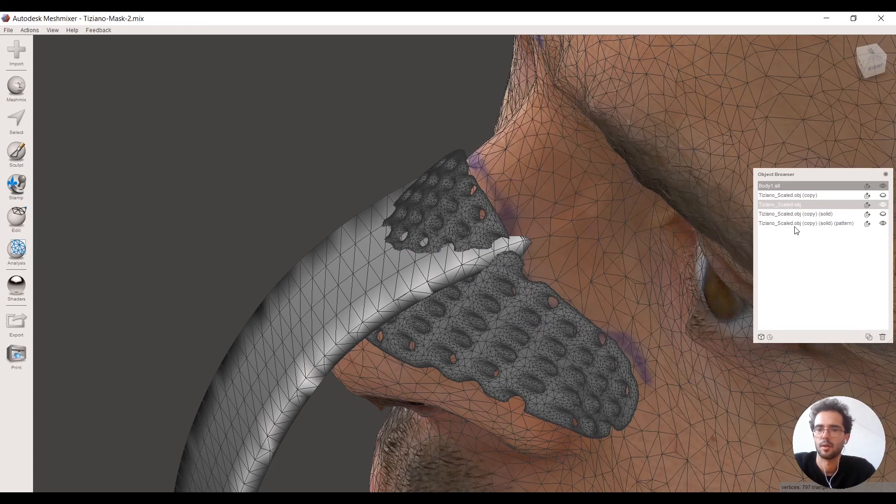
# Step: Delete the hidden head scan copy and its solid version, keeping Body1.stl, the scaled scan and the perforated band
pyautogui.click(794, 215)
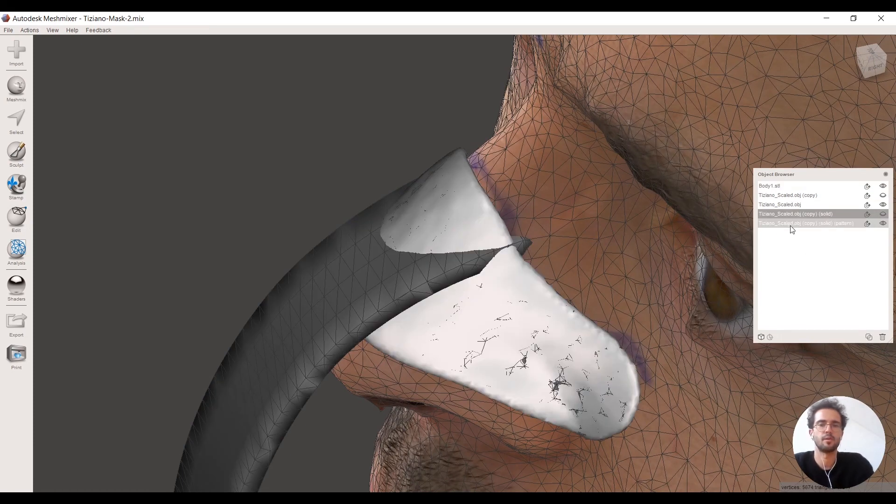
pyautogui.keyDown('shift'); pyautogui.click(779, 195); pyautogui.keyUp('shift')
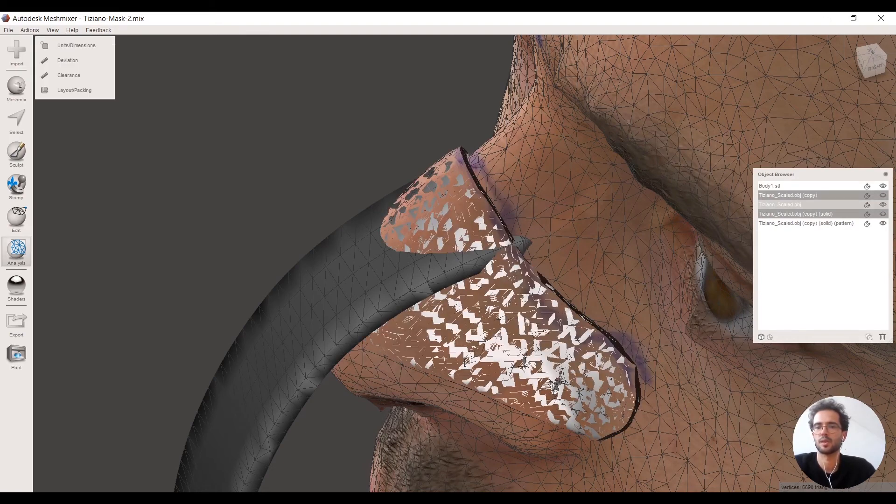
pyautogui.click(883, 337)
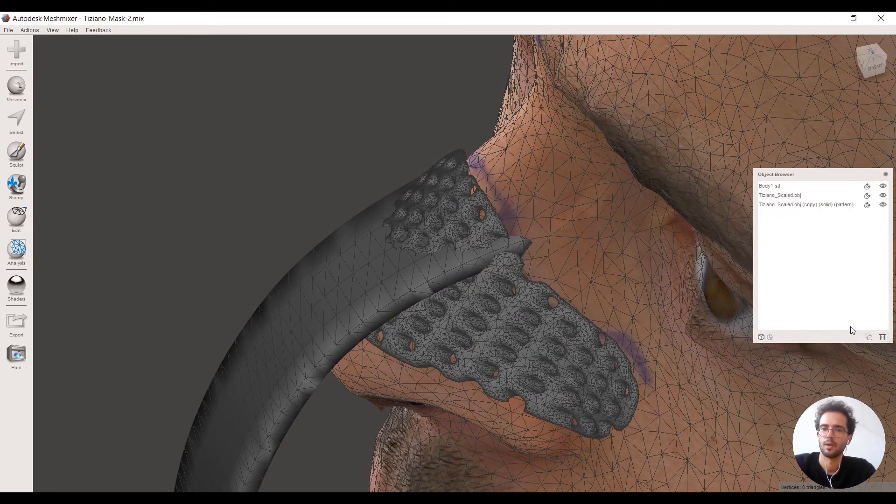
# Step: Make Body1.stl the active object and isolate it by hiding the scaled head scan and the perforated band
pyautogui.click(787, 186)
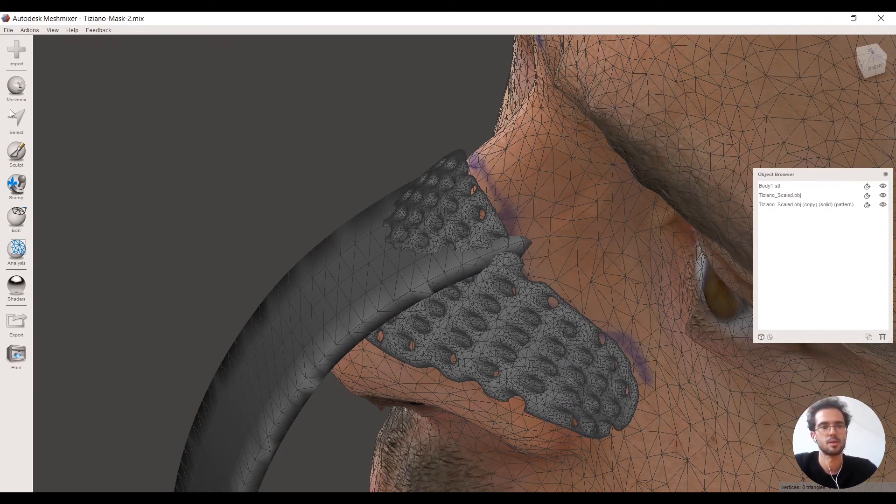
pyautogui.click(8, 29)
pyautogui.press('Escape')
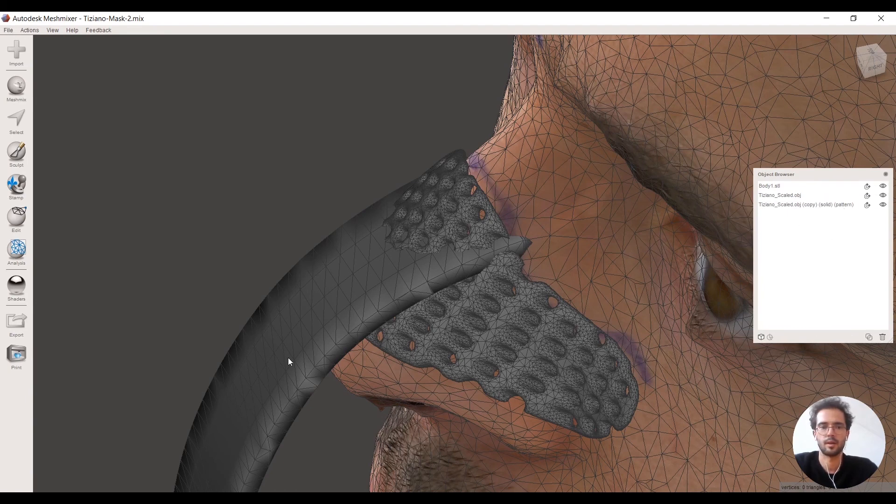
pyautogui.click(776, 187)
pyautogui.click(883, 195)
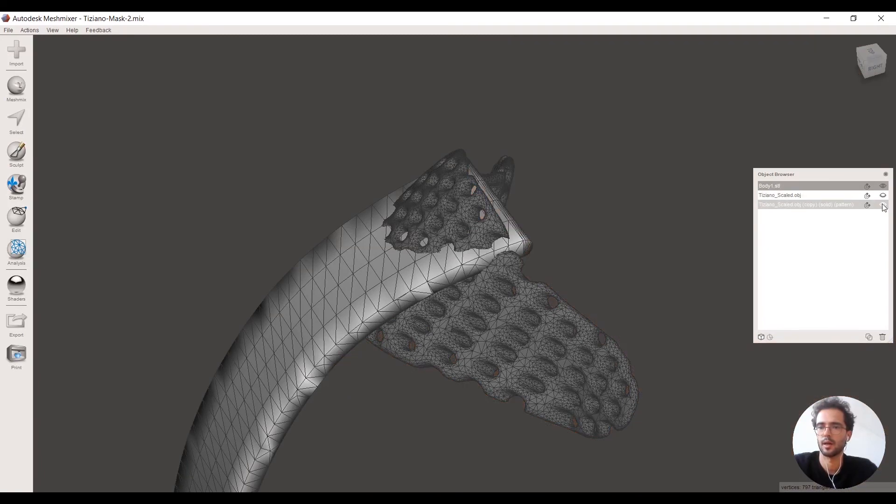
pyautogui.click(883, 204)
pyautogui.moveTo(706, 226); pyautogui.dragTo(494, 231, button='right')
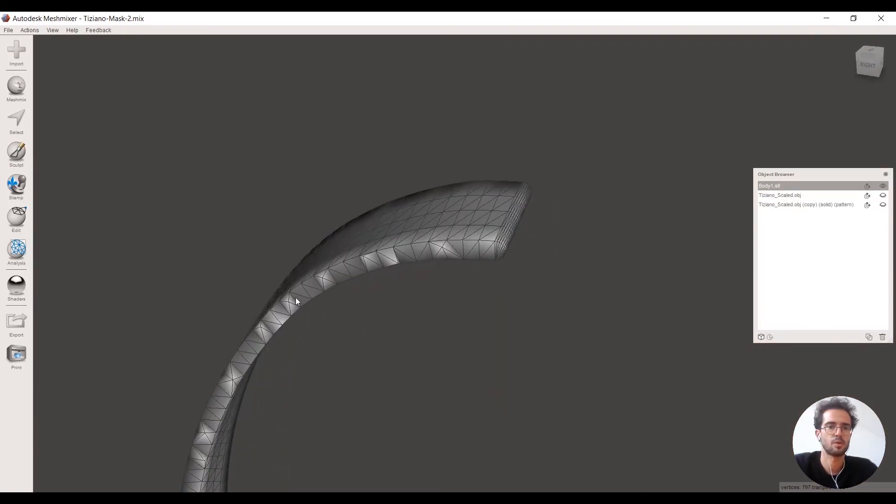
# Step: Select the entire Body1.stl tube and remesh it in Relative Density mode with an increased density
pyautogui.click(17, 120)
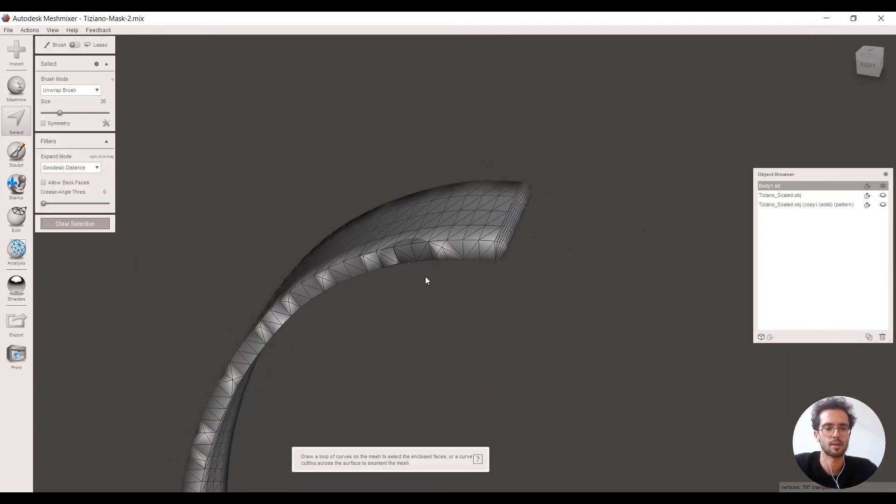
pyautogui.hotkey('ctrl', 'a')
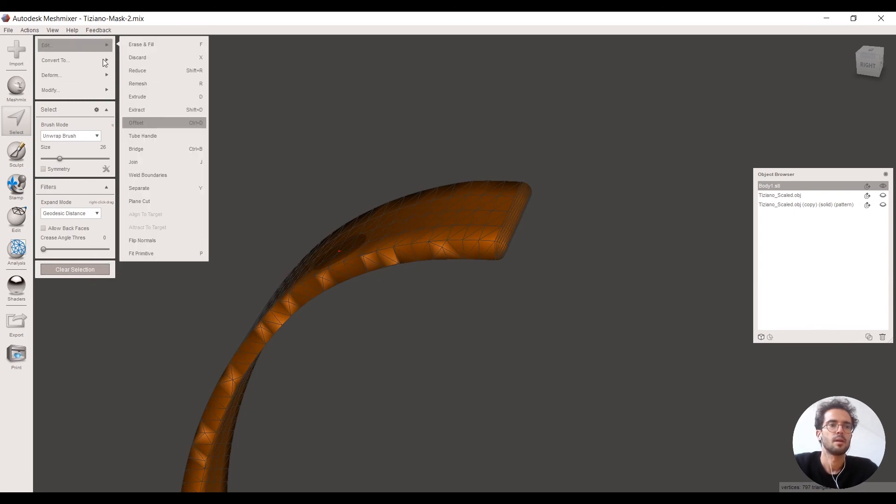
pyautogui.moveTo(110, 57)
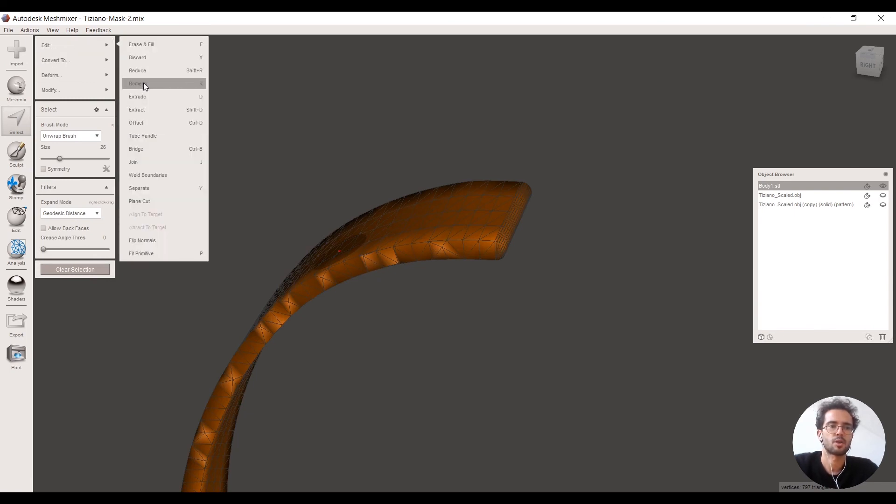
pyautogui.click(144, 83)
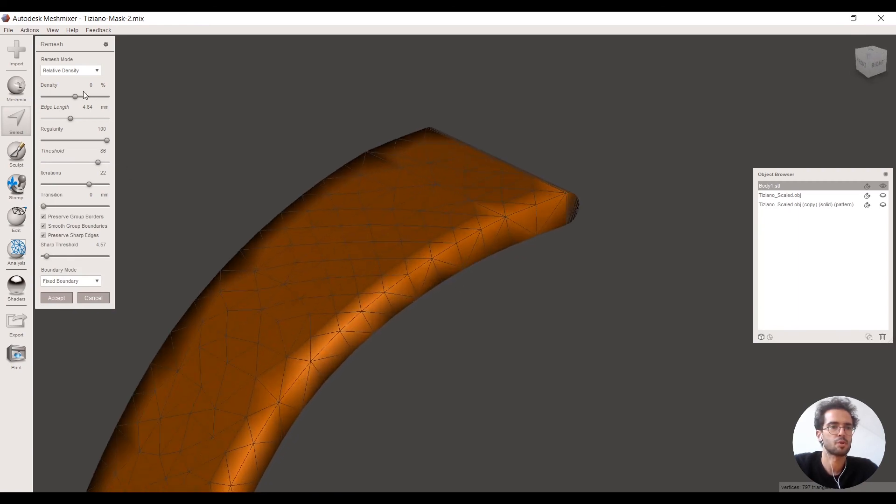
pyautogui.moveTo(75, 97); pyautogui.dragTo(98, 96)
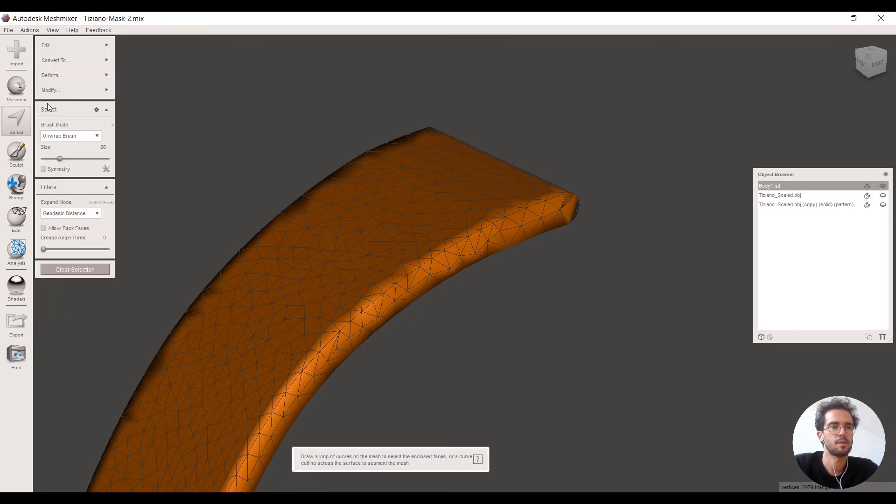
# Step: Smooth the whole remeshed tube with Shape Preserving smoothing, accept it and clear the selection
pyautogui.moveTo(63, 76)
pyautogui.click(146, 80)
pyautogui.moveTo(444, 251); pyautogui.dragTo(513, 292, button='right')
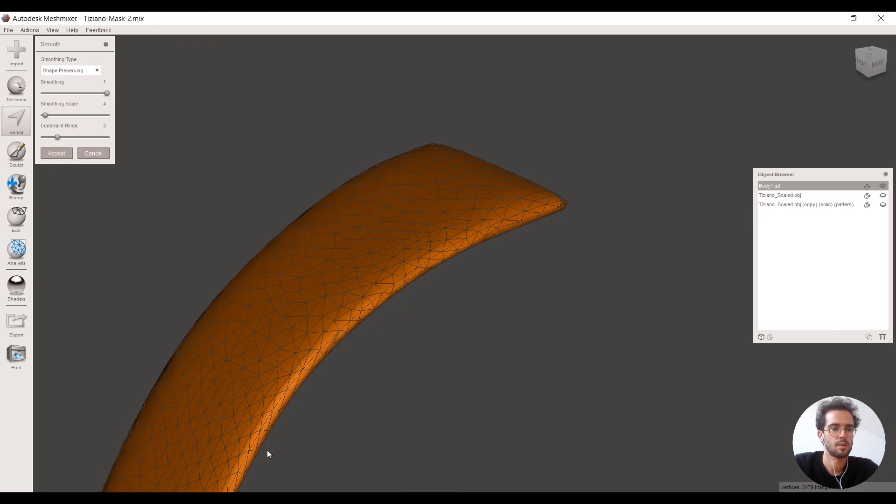
pyautogui.click(64, 155)
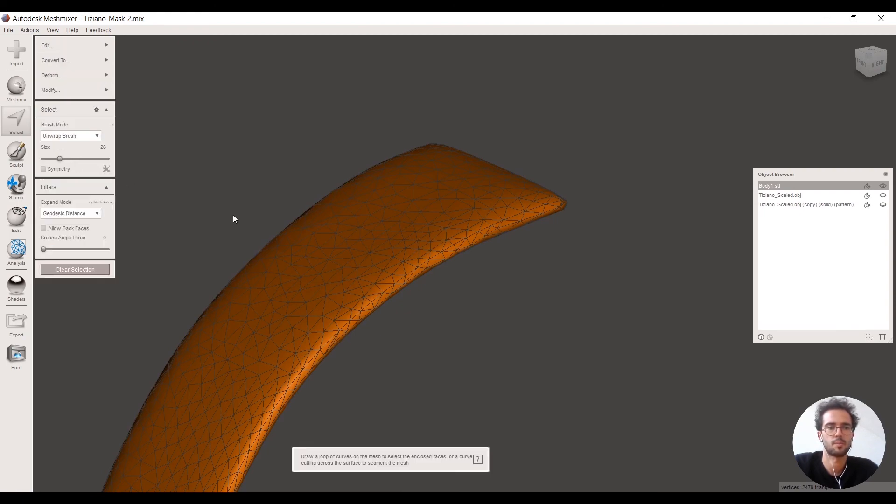
pyautogui.moveTo(429, 260); pyautogui.dragTo(327, 280, button='right')
pyautogui.click(74, 269)
# Step: Show the scaled head scan and the perforated band, hide the tube, and select the scan and band together
pyautogui.click(883, 197)
pyautogui.click(884, 198)
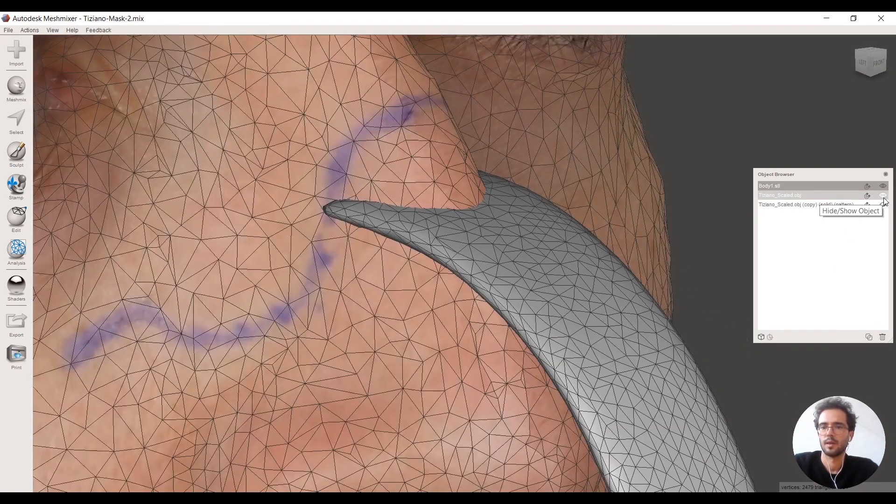
pyautogui.click(883, 187)
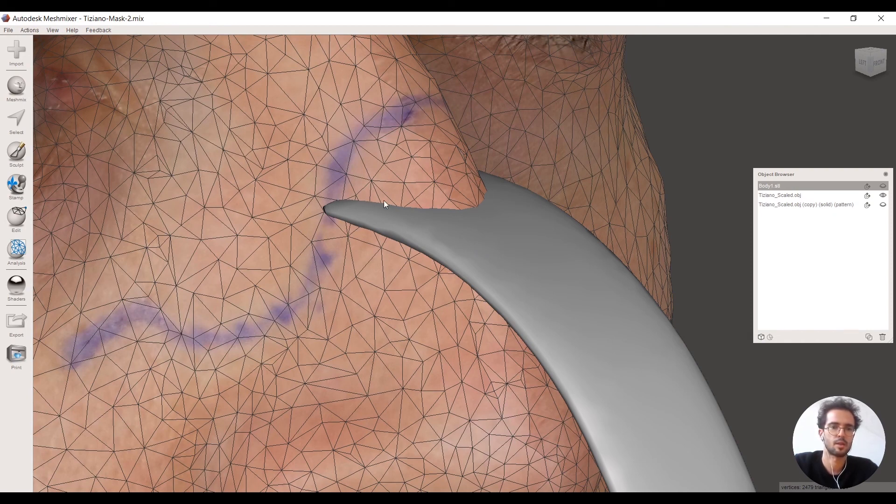
pyautogui.click(883, 204)
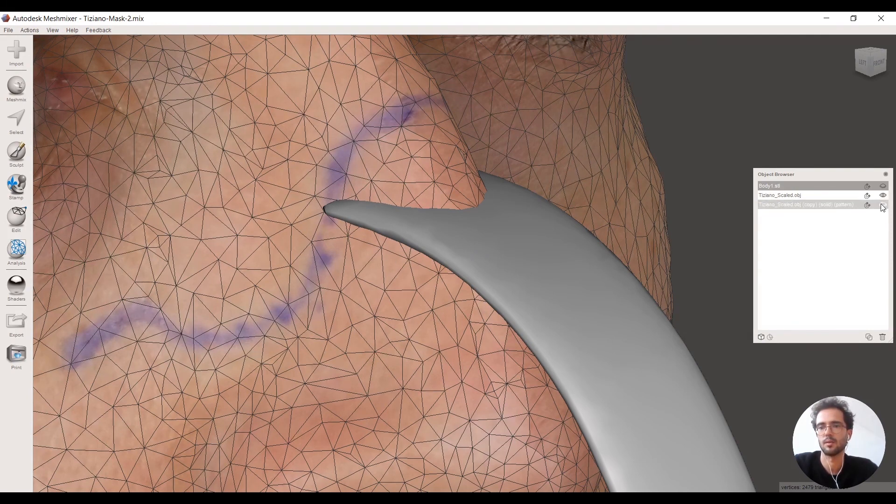
pyautogui.click(835, 210)
pyautogui.keyDown('shift'); pyautogui.click(829, 196); pyautogui.keyUp('shift')
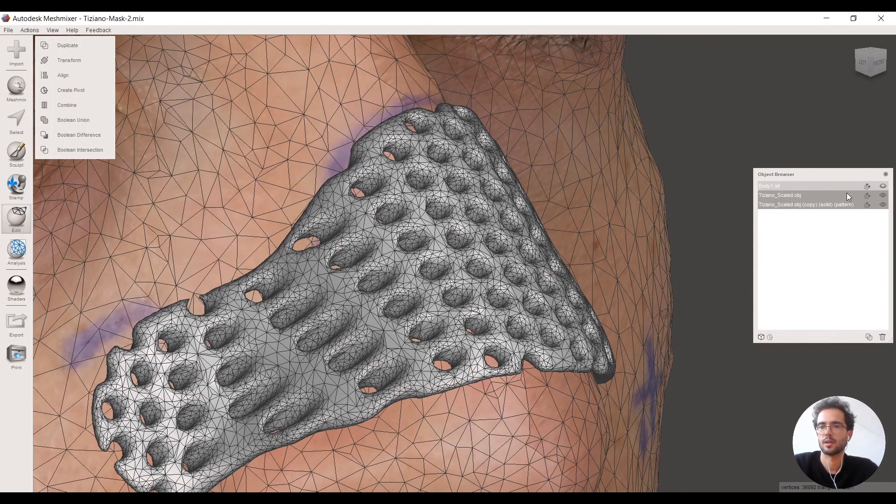
# Step: Examine how the tube meets the perforated band on the nose, selecting the tube with the band, then the scan with the band
pyautogui.click(841, 196)
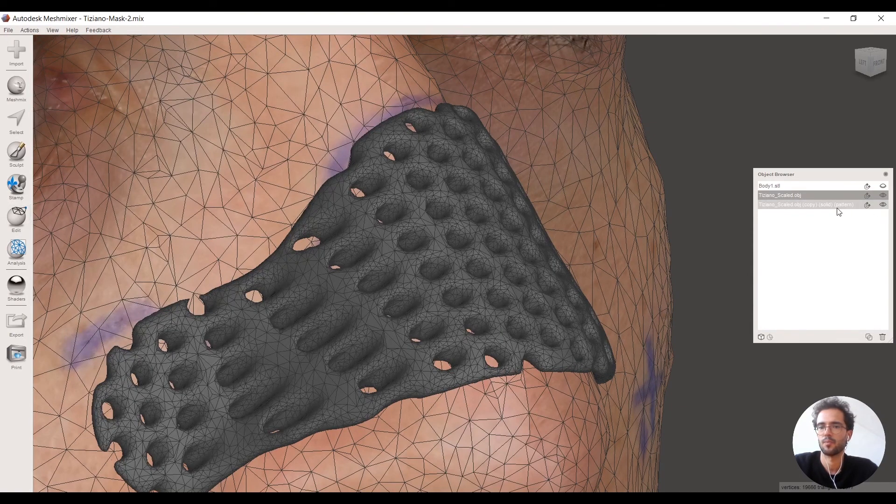
pyautogui.click(838, 205)
pyautogui.click(778, 185)
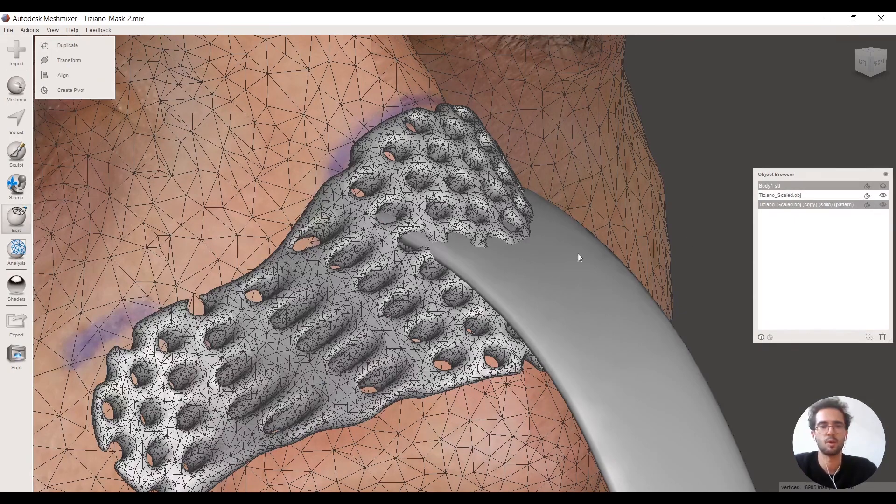
pyautogui.moveTo(487, 287); pyautogui.dragTo(446, 302, button='right')
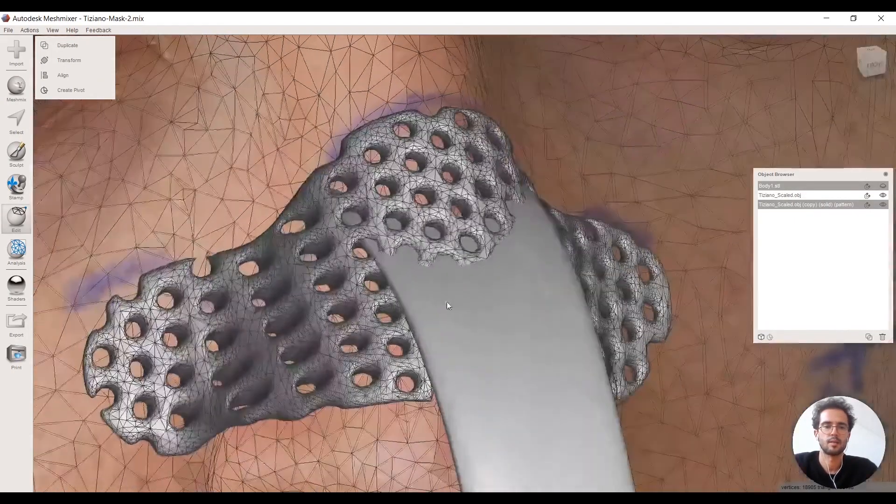
pyautogui.moveTo(416, 341); pyautogui.dragTo(393, 304, button='middle')
pyautogui.moveTo(478, 337)
pyautogui.mouseDown(button='right')
pyautogui.moveTo(425, 340)
pyautogui.moveTo(479, 334)
pyautogui.mouseUp(button='right')
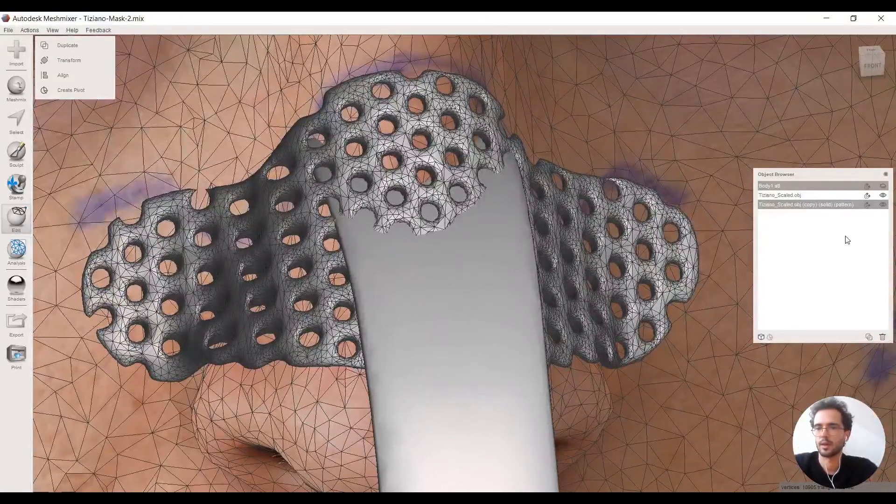
pyautogui.click(832, 195)
pyautogui.keyDown('shift'); pyautogui.click(823, 204); pyautogui.keyUp('shift')
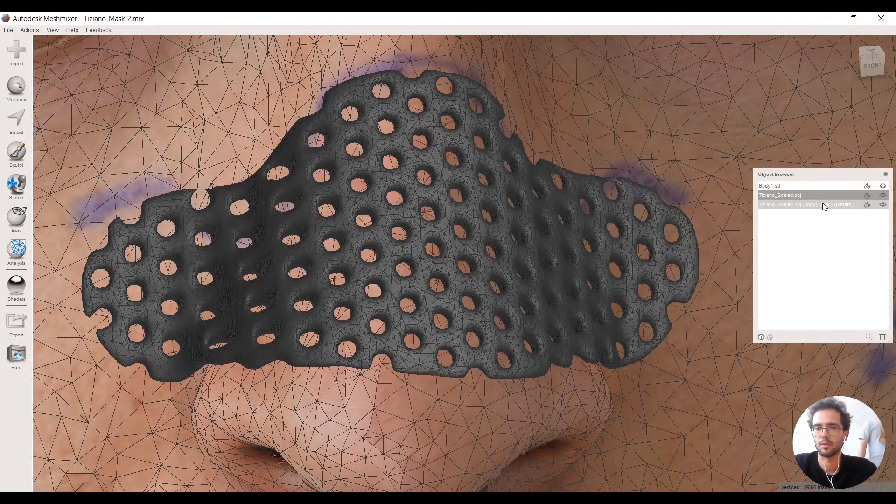
# Step: Show the tube again and toggle the perforated band's visibility to compare both against the head scan
pyautogui.click(883, 186)
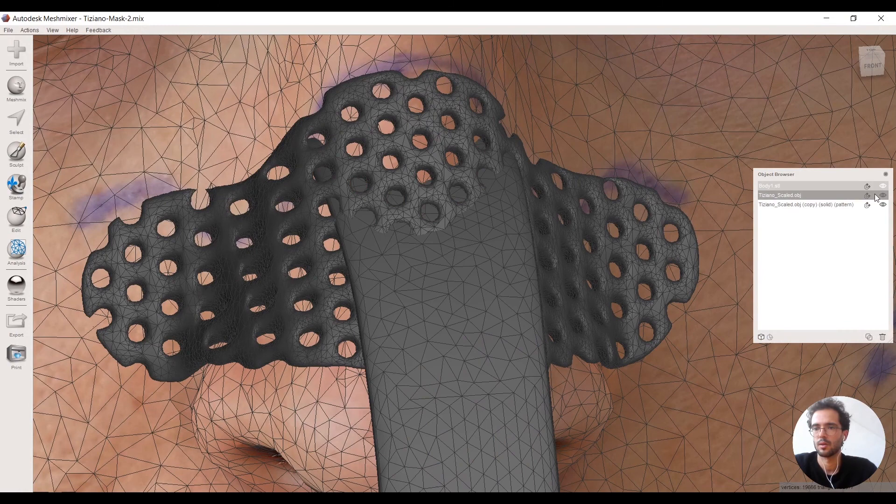
pyautogui.click(883, 205)
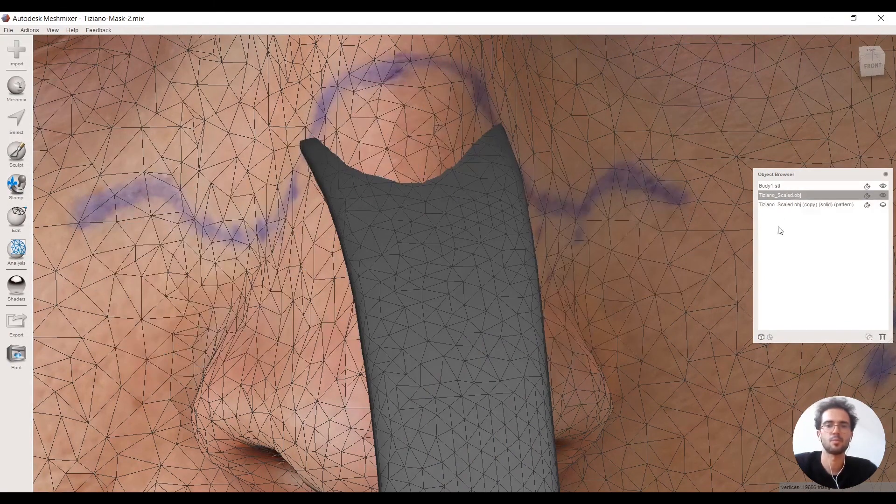
pyautogui.click(883, 204)
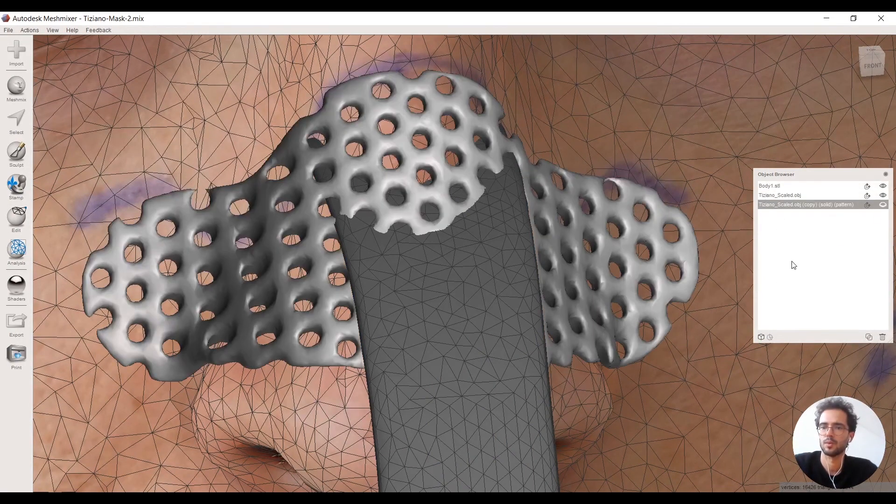
pyautogui.click(883, 205)
pyautogui.keyDown('shift'); pyautogui.click(823, 196); pyautogui.keyUp('shift')
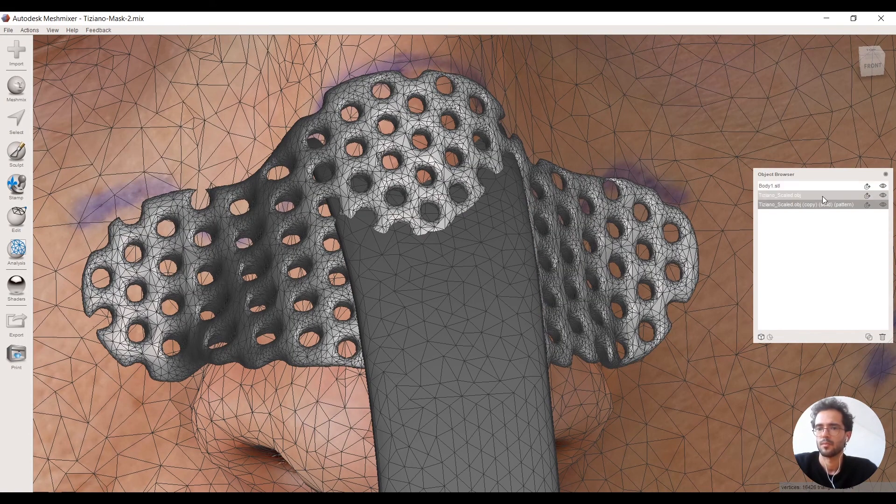
# Step: Hide the head scan and merge the Body1.stl tube with the perforated band using a Boolean Union in Precise mode
pyautogui.click(882, 196)
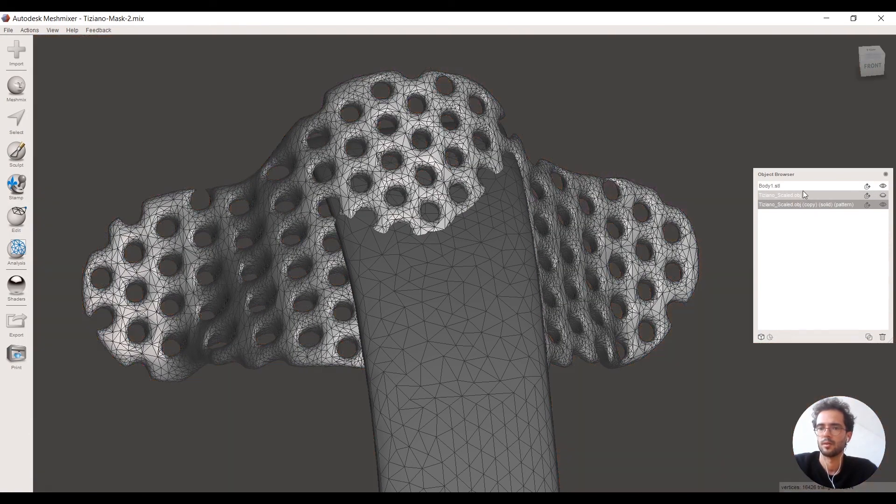
pyautogui.click(798, 186)
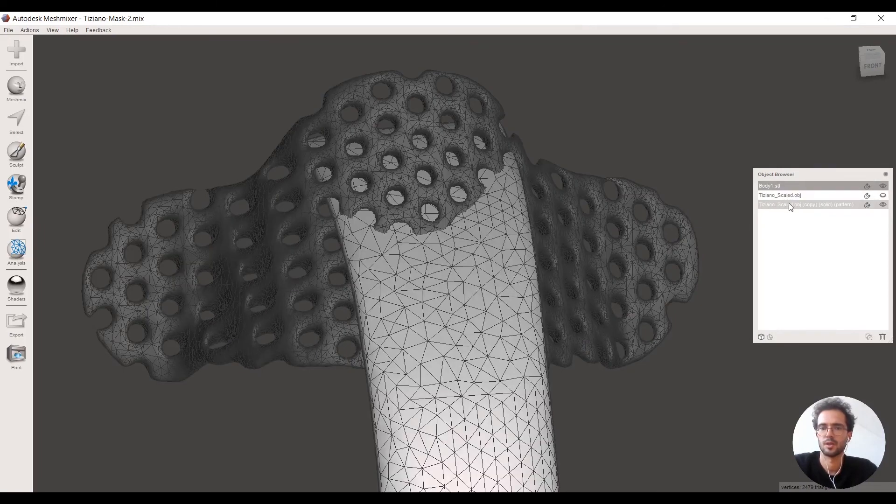
pyautogui.keyDown('shift'); pyautogui.click(790, 205); pyautogui.keyUp('shift')
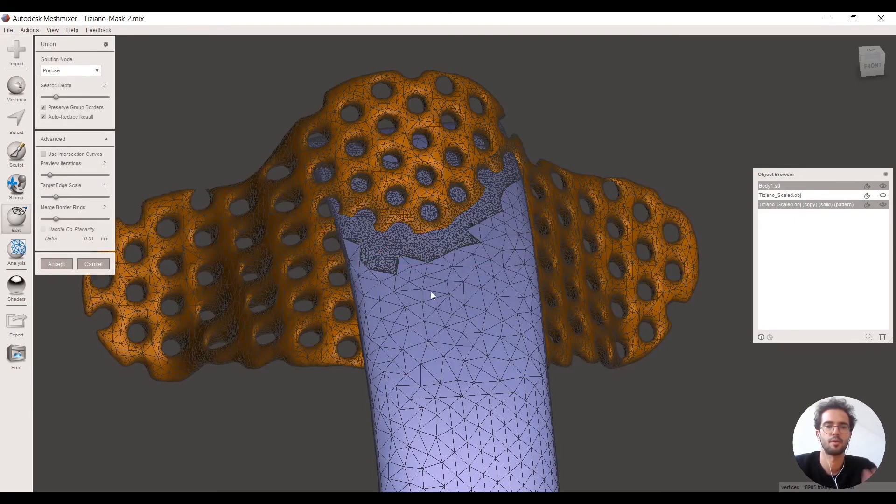
pyautogui.moveTo(416, 314)
pyautogui.mouseDown(button='right')
pyautogui.moveTo(733, 228)
pyautogui.moveTo(540, 320)
pyautogui.moveTo(420, 322)
pyautogui.mouseUp(button='right')
pyautogui.click(66, 264)
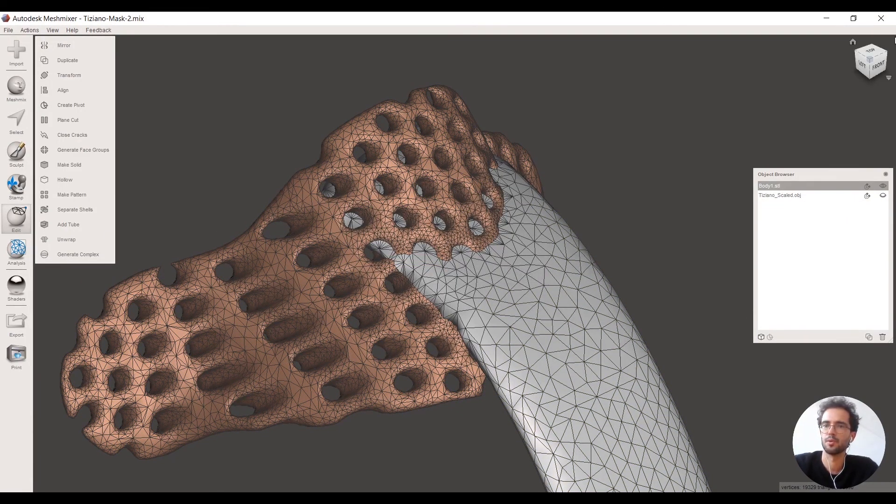
# Step: Close the current project, open the earlier mask .mix file without the "-2" suffix from the MeshMixer folder, and maximize its window
pyautogui.click(881, 18)
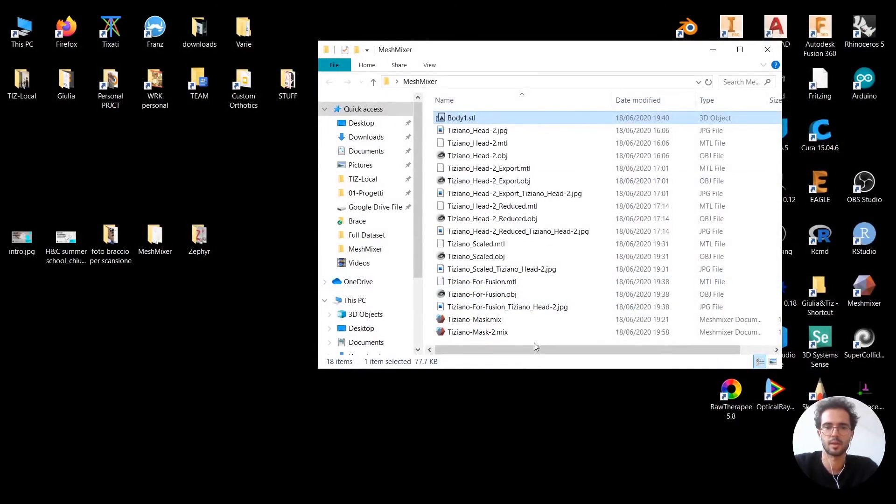
pyautogui.doubleClick(473, 322)
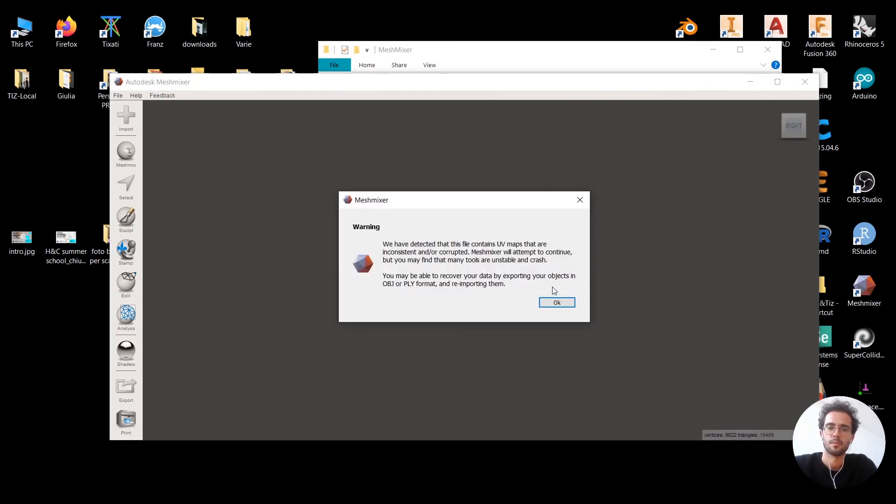
pyautogui.click(557, 302)
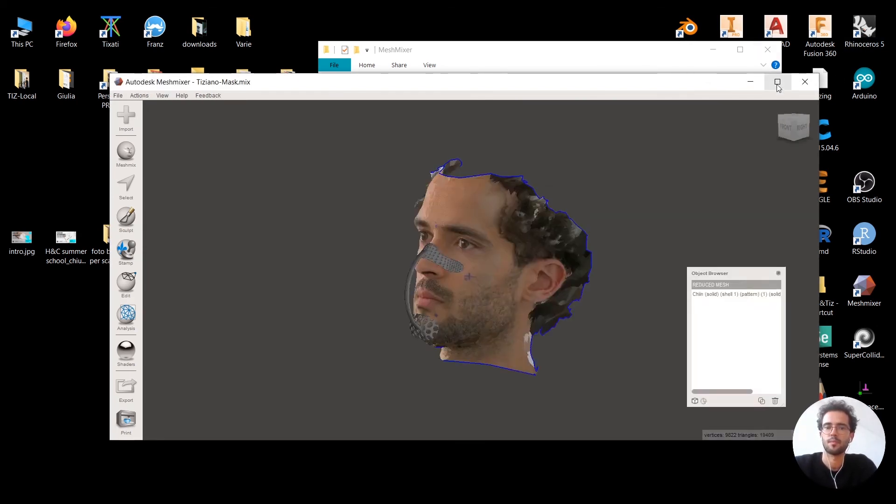
pyautogui.click(777, 83)
# Step: Examine the finished mask on the head scan from the front and both sides, including the nose band, connecting tube and chin piece
pyautogui.moveTo(557, 302); pyautogui.dragTo(95, 389, button='right')
pyautogui.scroll(5, 519, 326)
pyautogui.scroll(3, 518, 326)
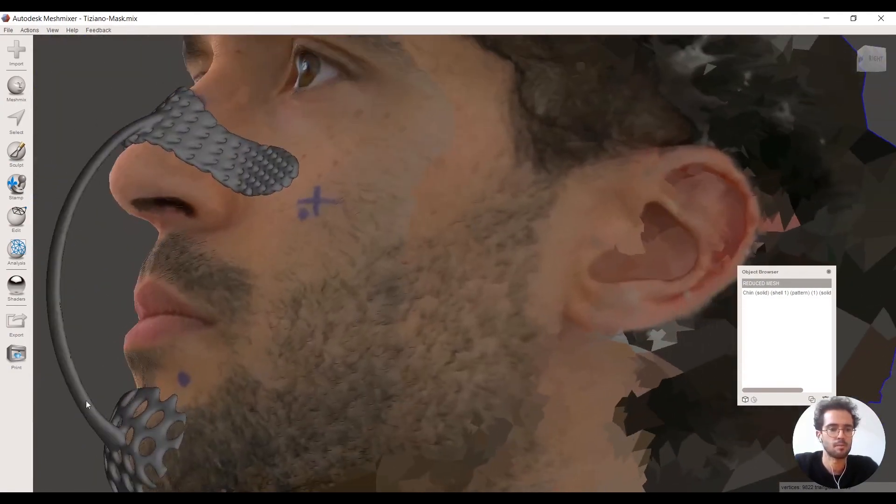
pyautogui.moveTo(249, 200); pyautogui.dragTo(398, 233, button='right')
pyautogui.scroll(3, 413, 239)
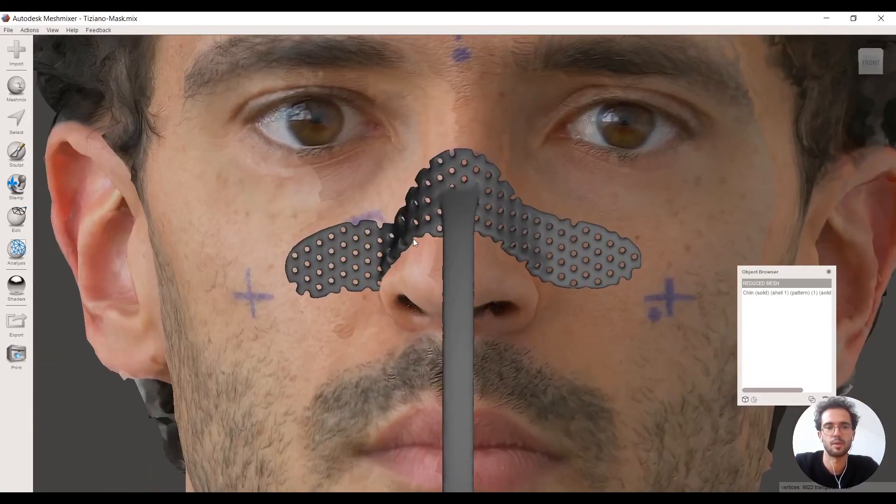
pyautogui.moveTo(511, 235); pyautogui.dragTo(531, 222, button='right')
pyautogui.scroll(-5, 553, 131)
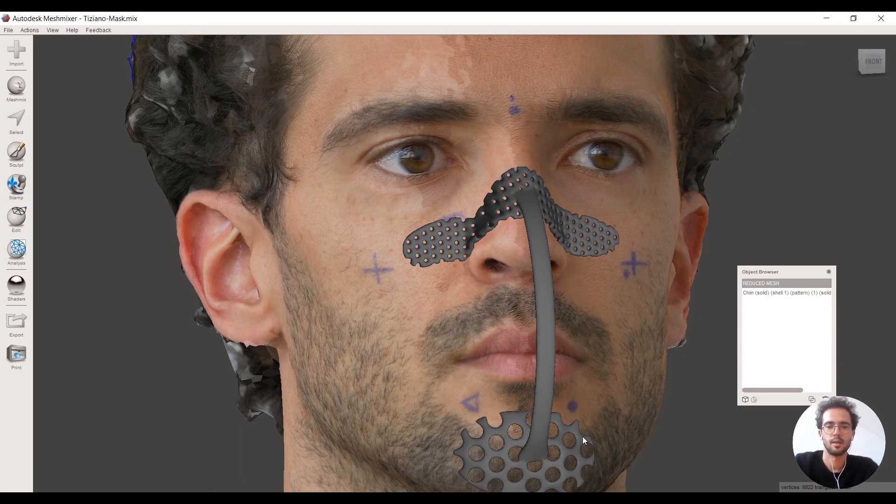
pyautogui.moveTo(588, 239); pyautogui.dragTo(652, 208, button='right')
pyautogui.scroll(-5, 475, 294)
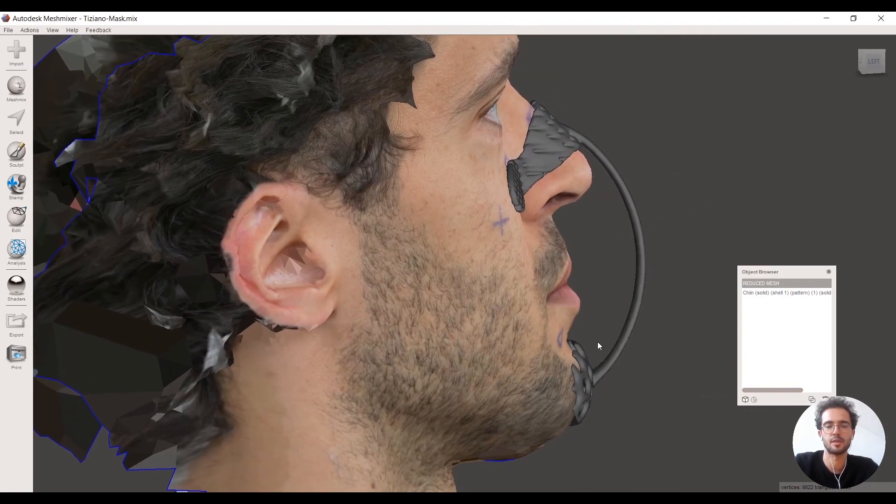
pyautogui.scroll(6, 602, 308)
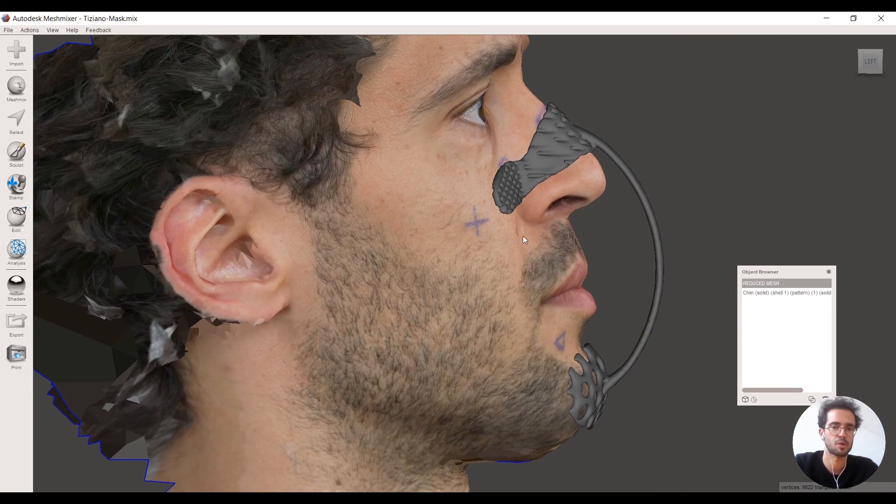
pyautogui.moveTo(623, 269); pyautogui.dragTo(509, 309, button='right')
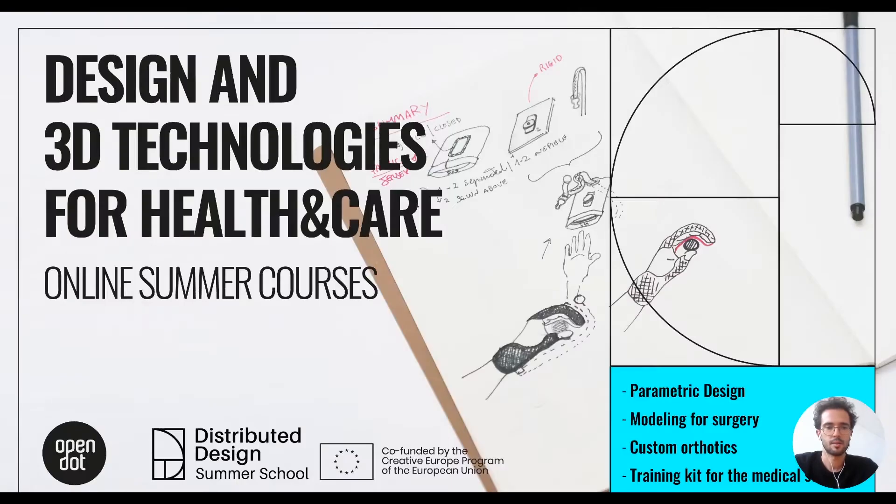